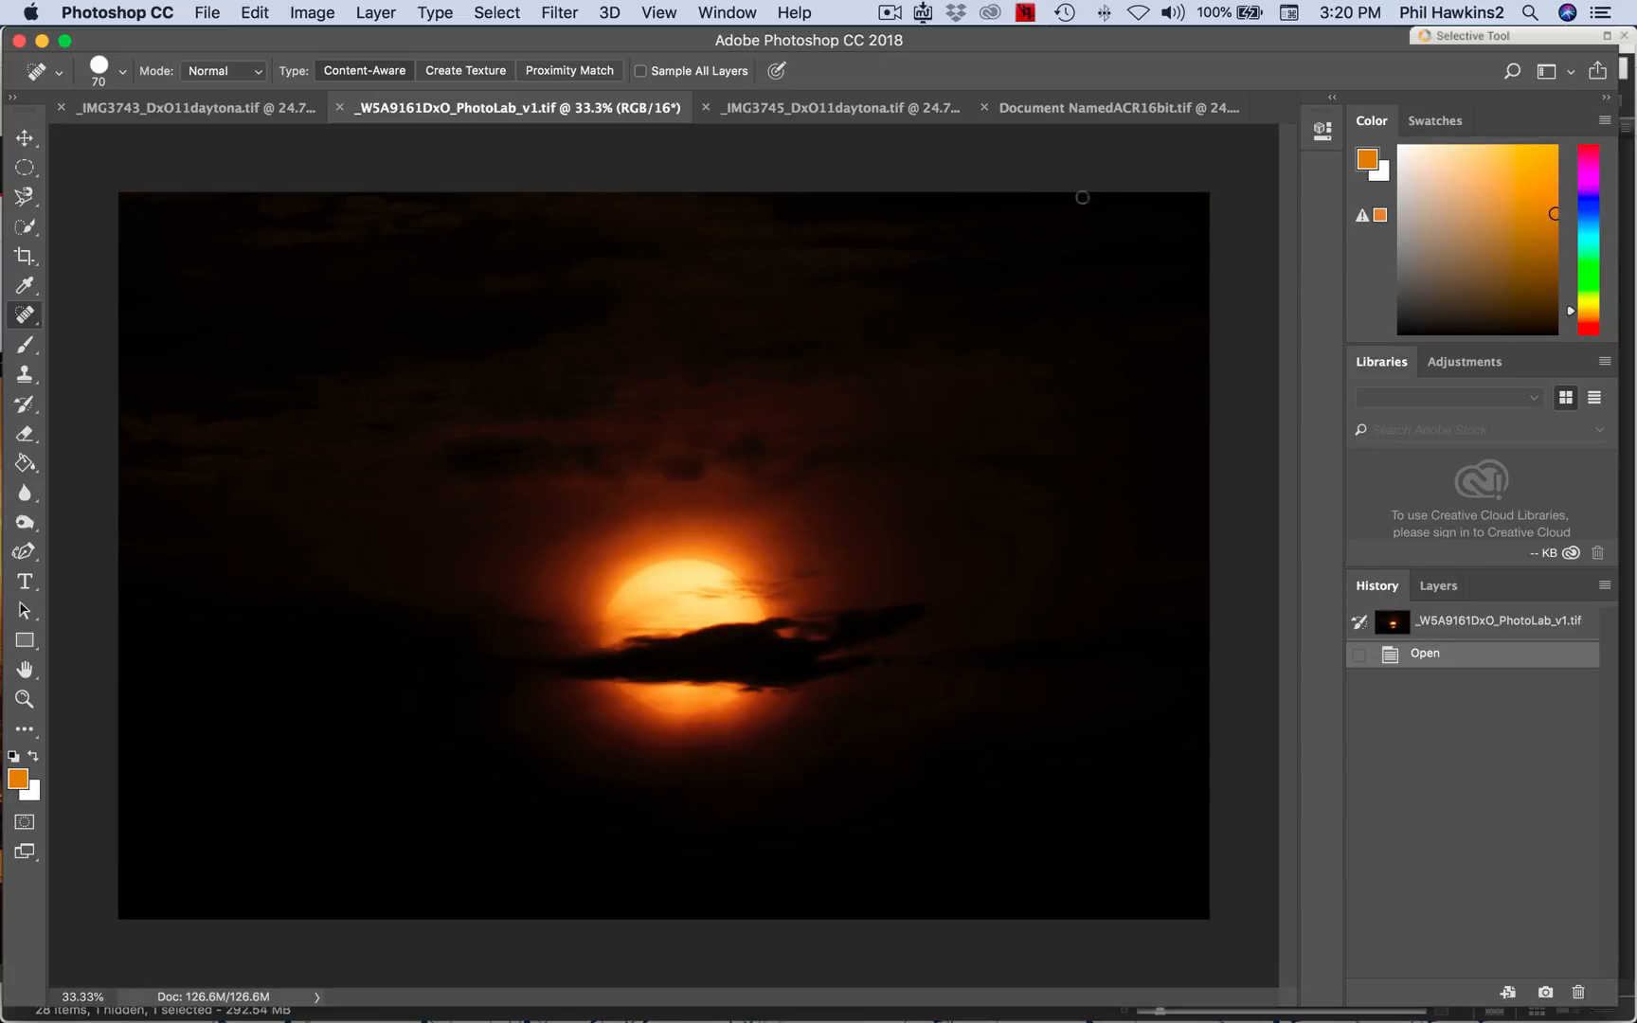
Compare the finished Document NamedACR16bit.tif composite with the source photos _IMG3743_DxO11daytona.tif and _IMG3745_DxO11daytona.tif.
{"action": "left_click", "coordinate": [1139, 109]}
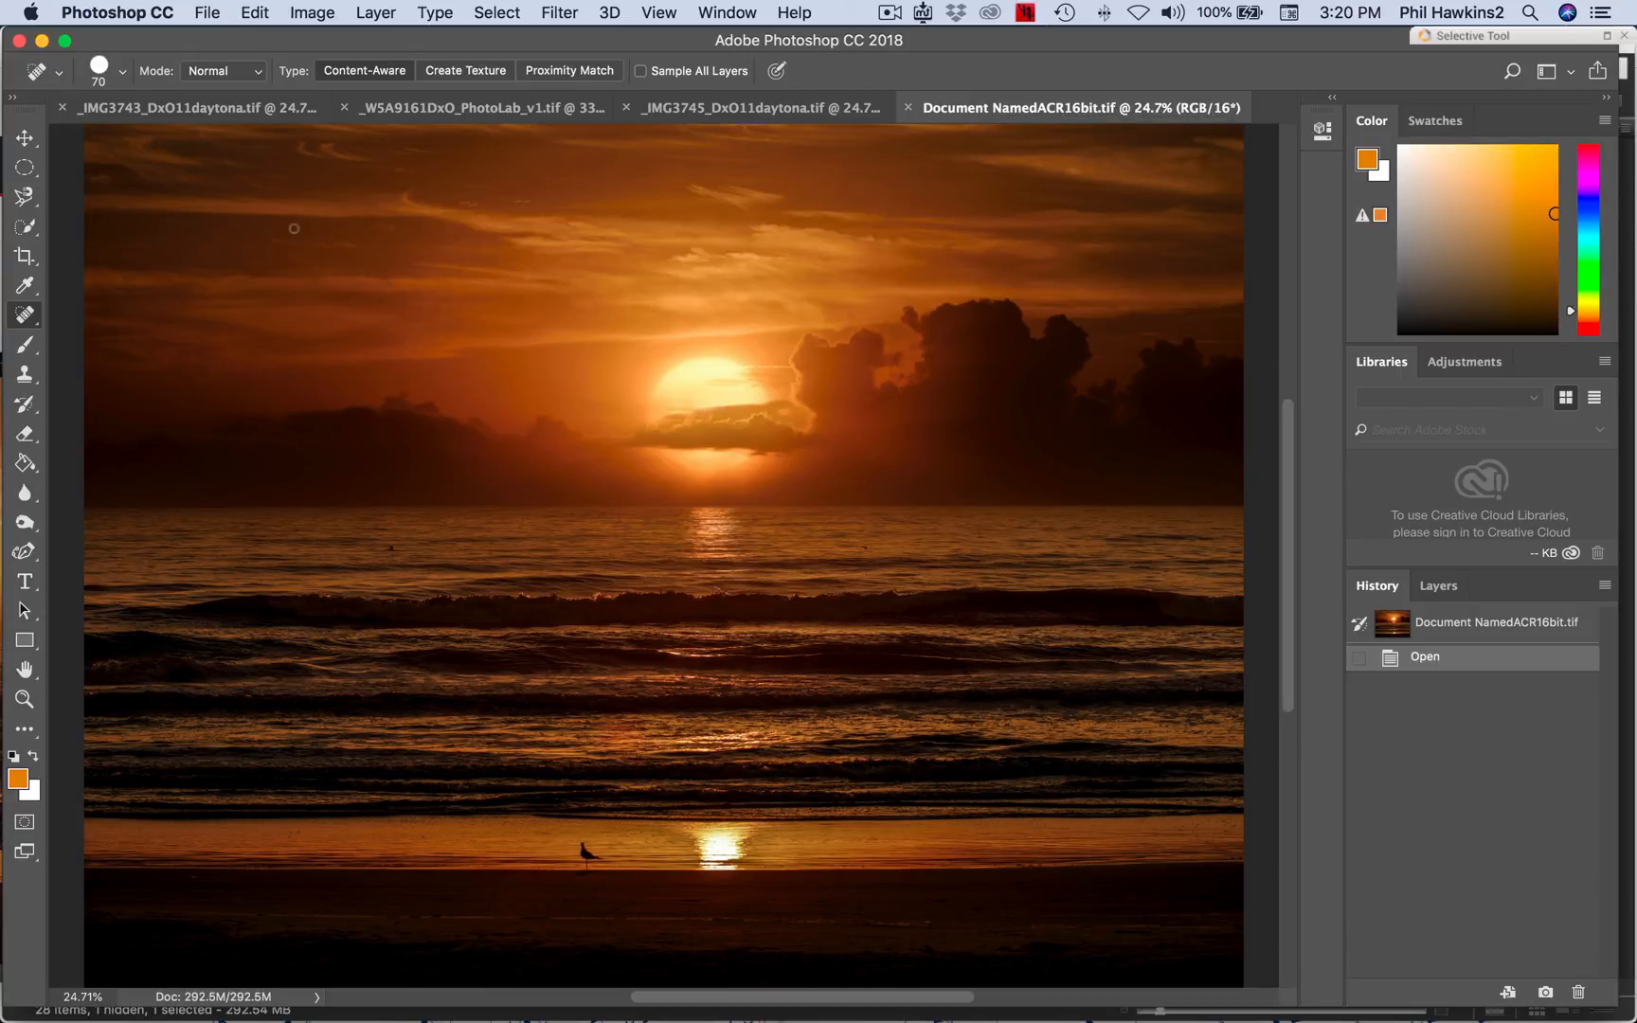
{"action": "left_click", "coordinate": [261, 107]}
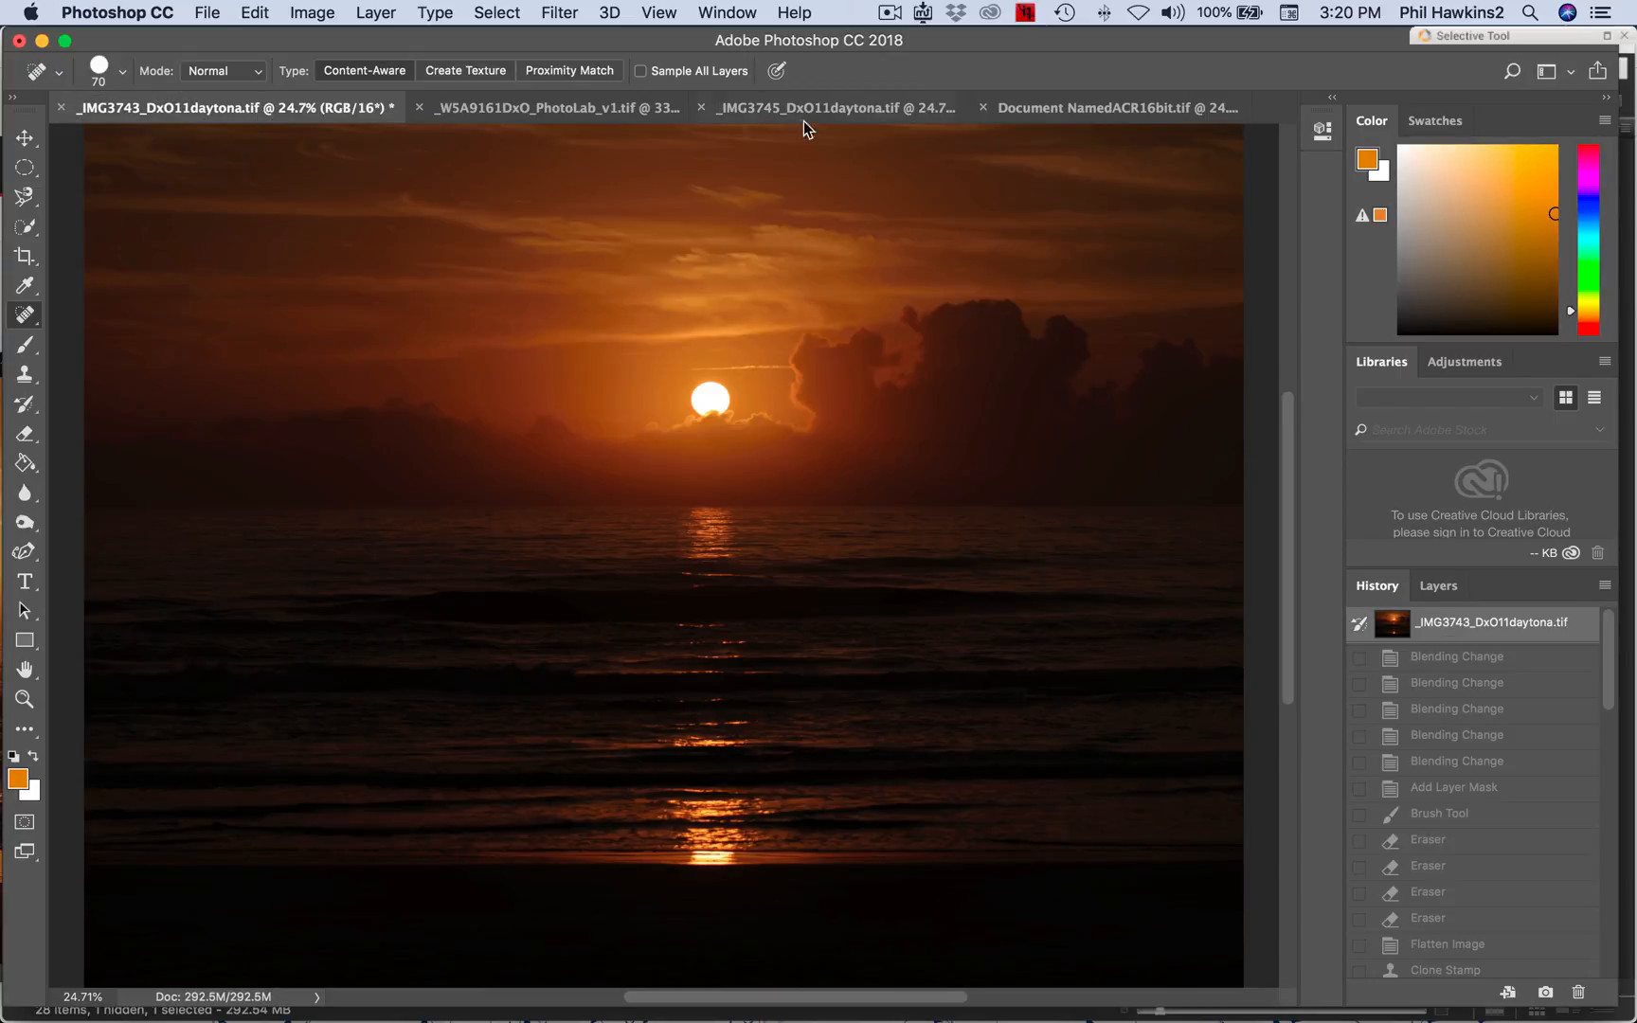
{"action": "left_click", "coordinate": [826, 103]}
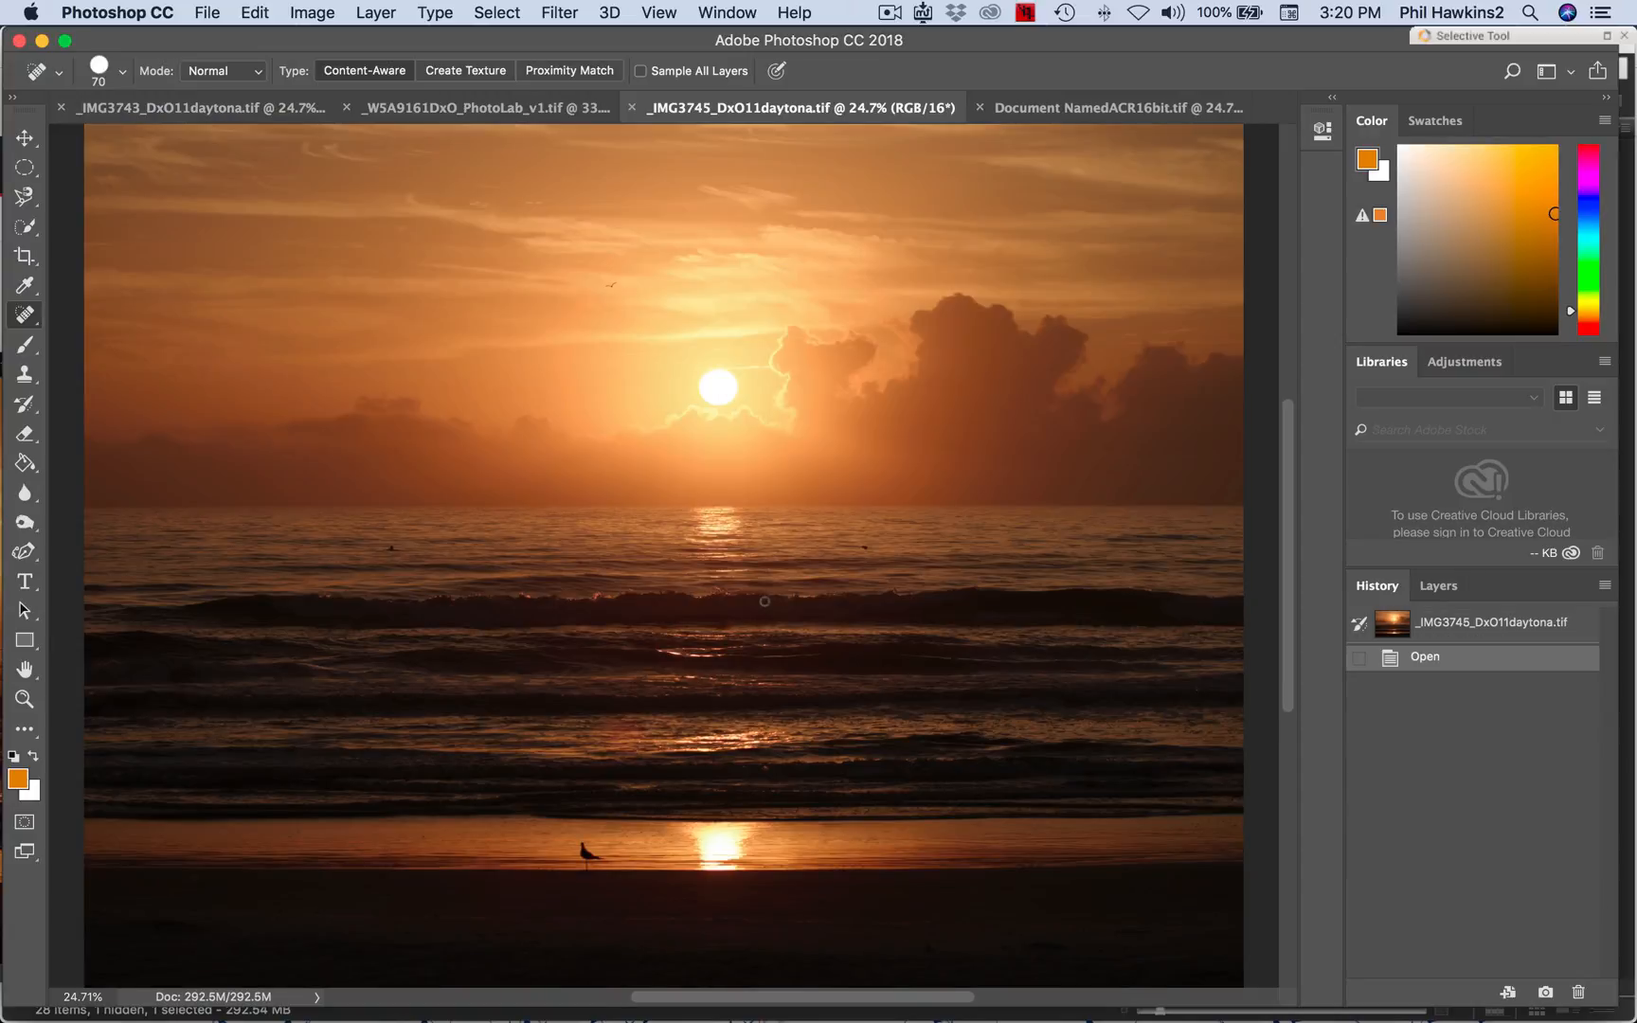
{"action": "left_click", "coordinate": [230, 107]}
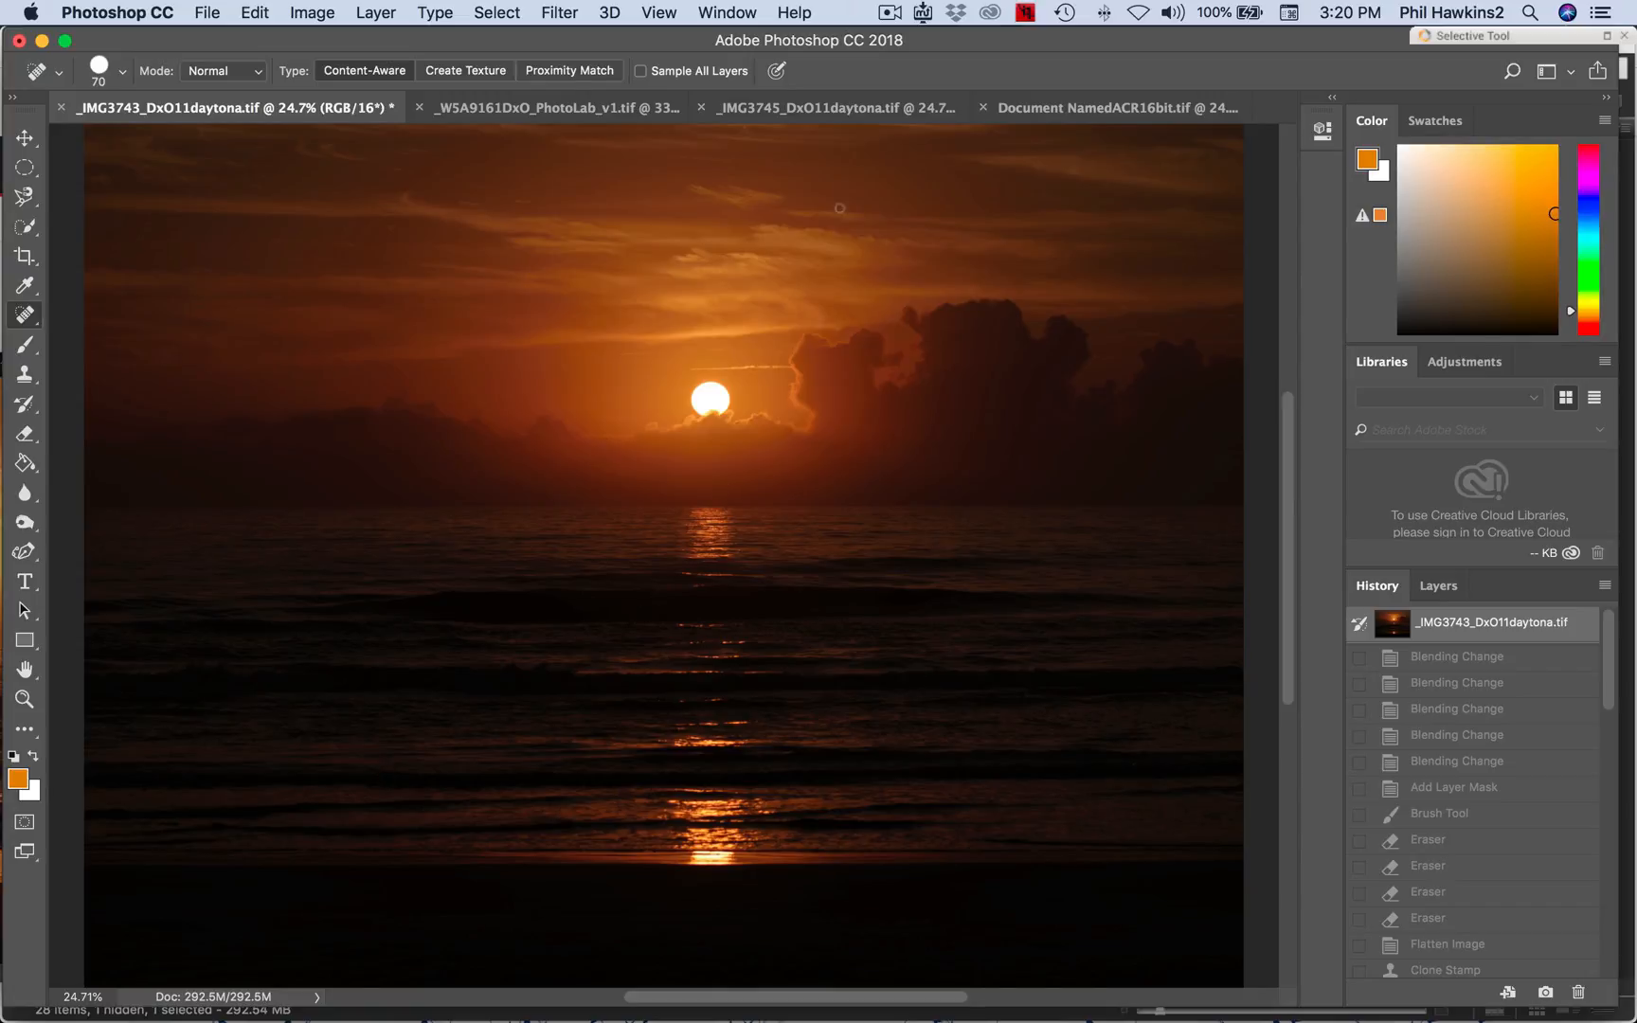
Float _IMG3745_DxO11daytona.tif in its own window, move it aside and copy its image into _IMG3743_DxO11daytona.tif as a new layer.
{"action": "left_click", "coordinate": [865, 106]}
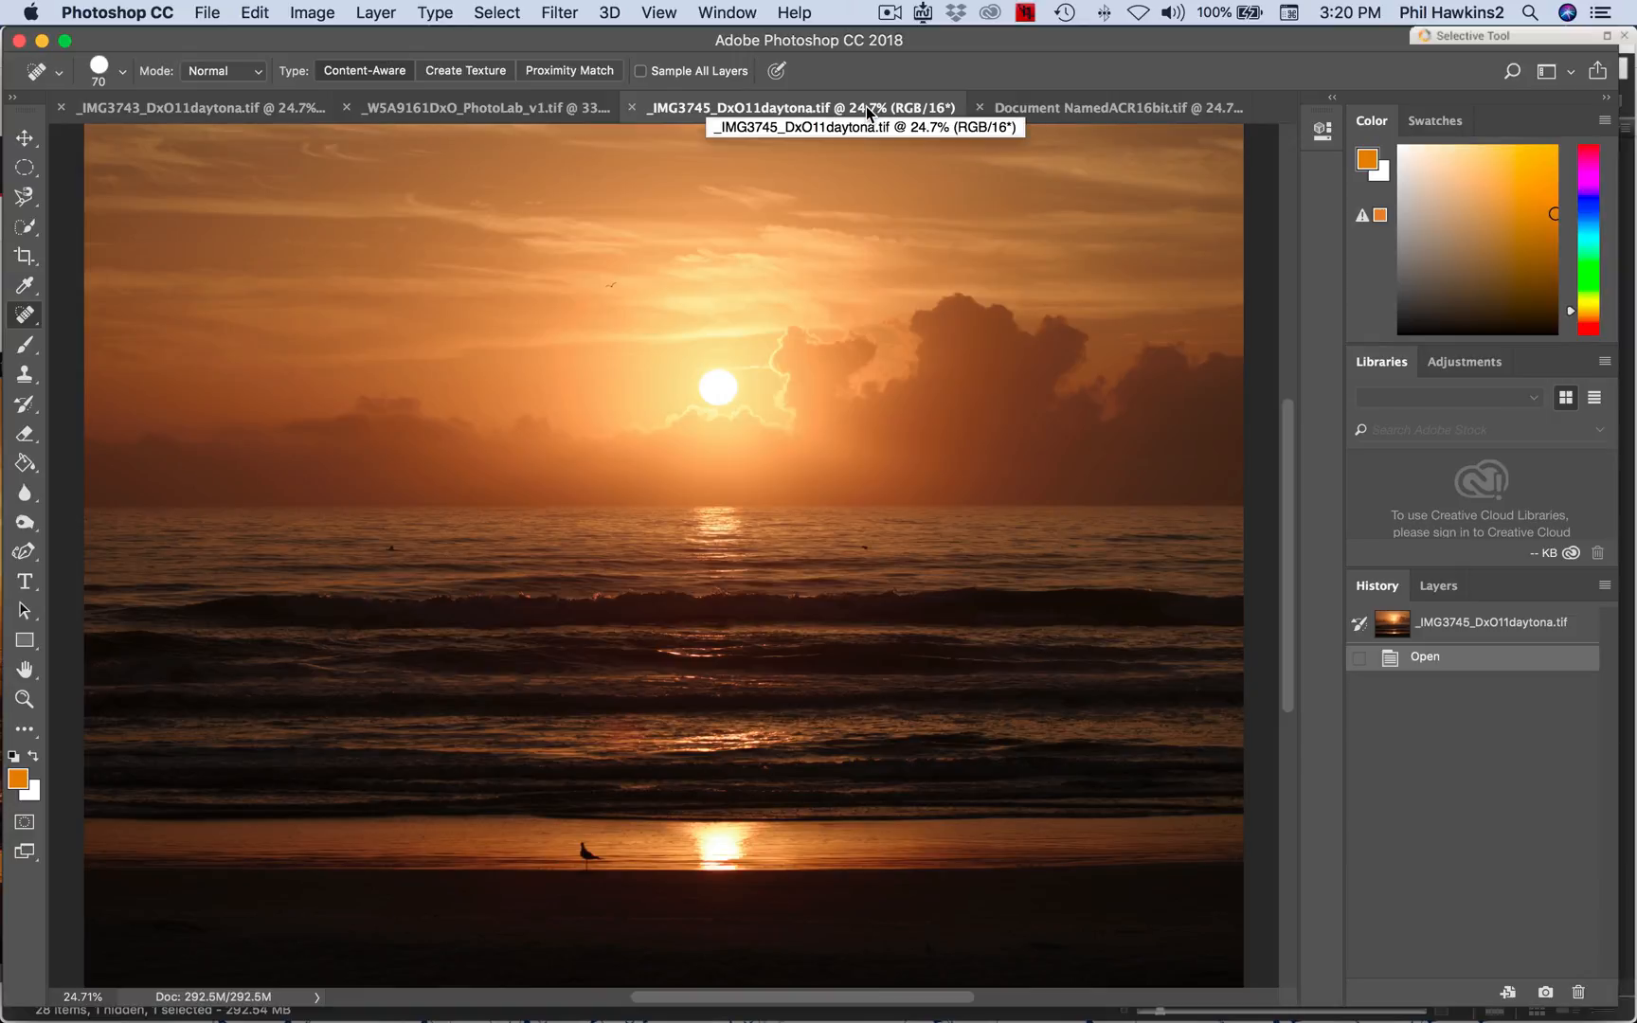
{"action": "left_click_drag", "start_coordinate": [866, 106], "coordinate": [826, 390]}
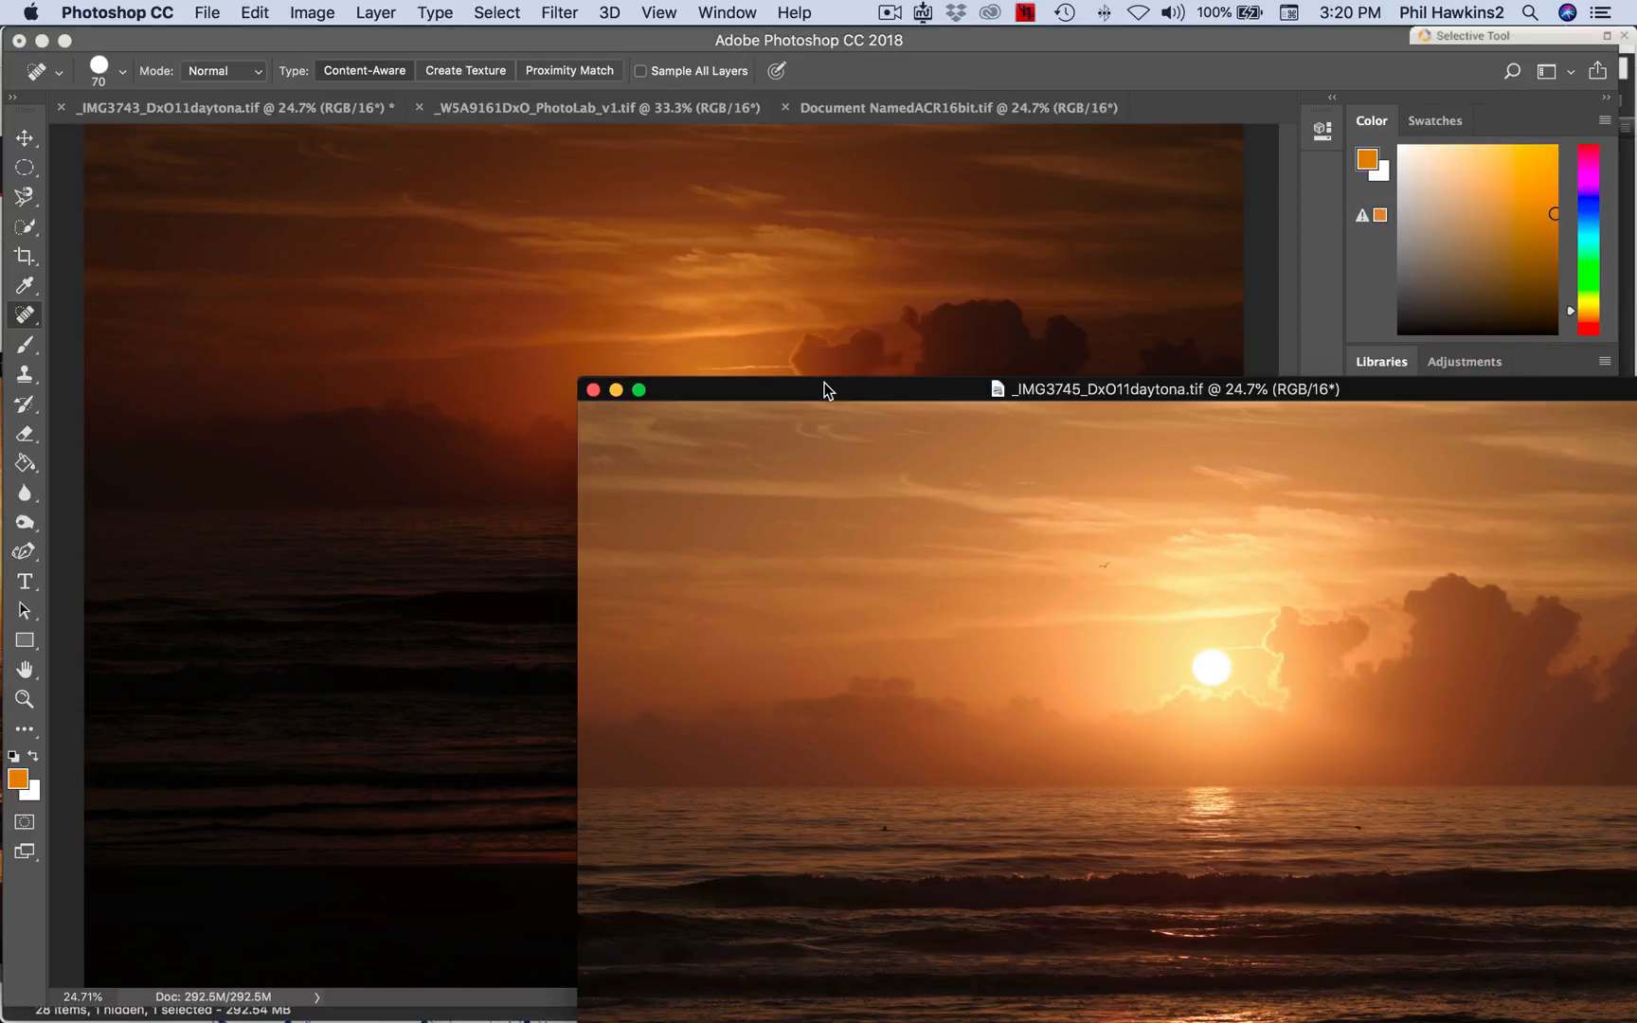
{"action": "left_click_drag", "start_coordinate": [955, 391], "coordinate": [42, 344]}
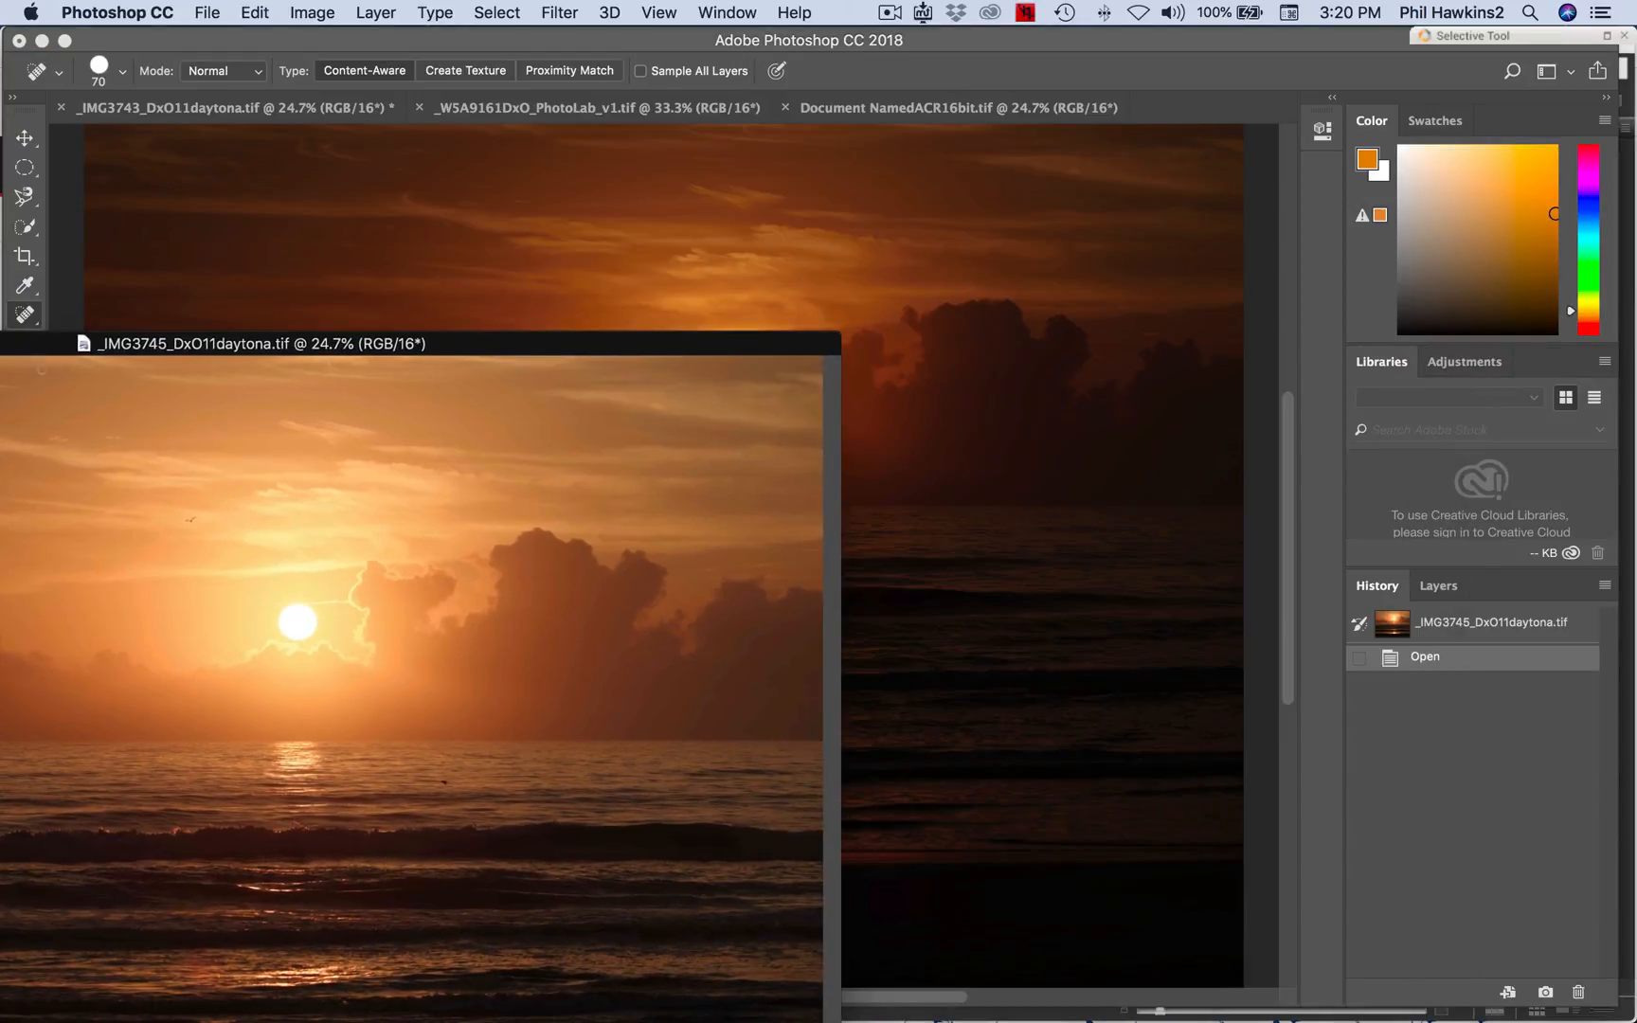
{"action": "left_click_drag", "start_coordinate": [610, 341], "coordinate": [256, 329]}
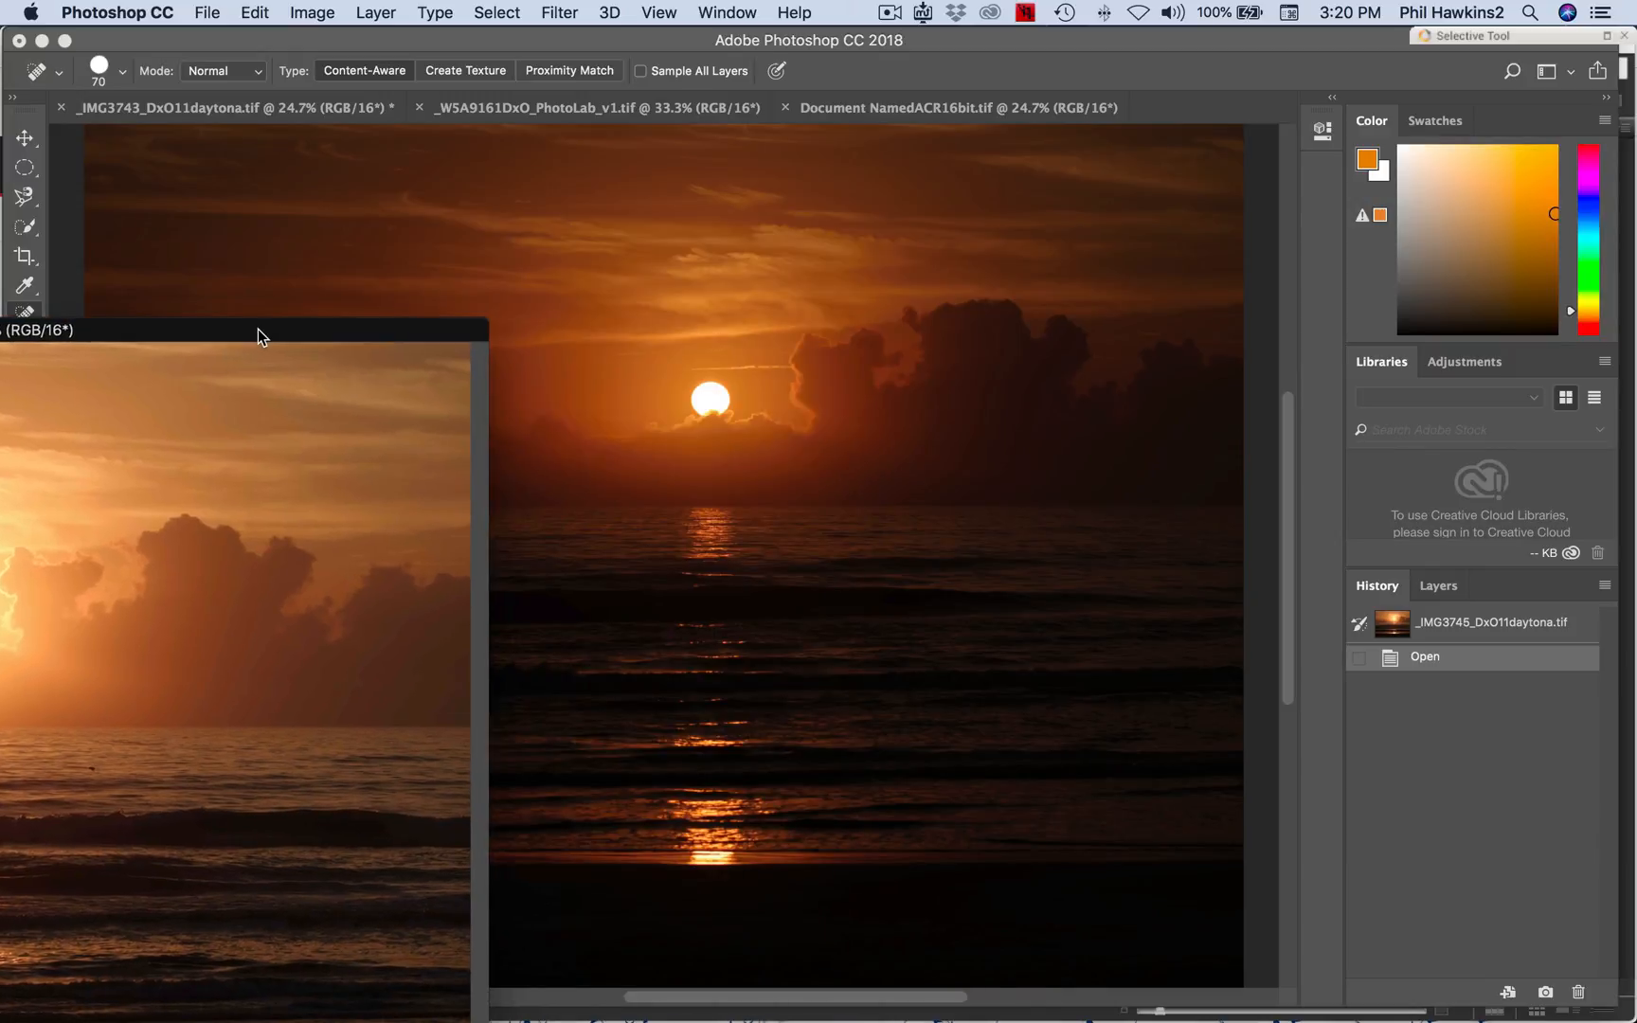
{"action": "left_click", "coordinate": [31, 142]}
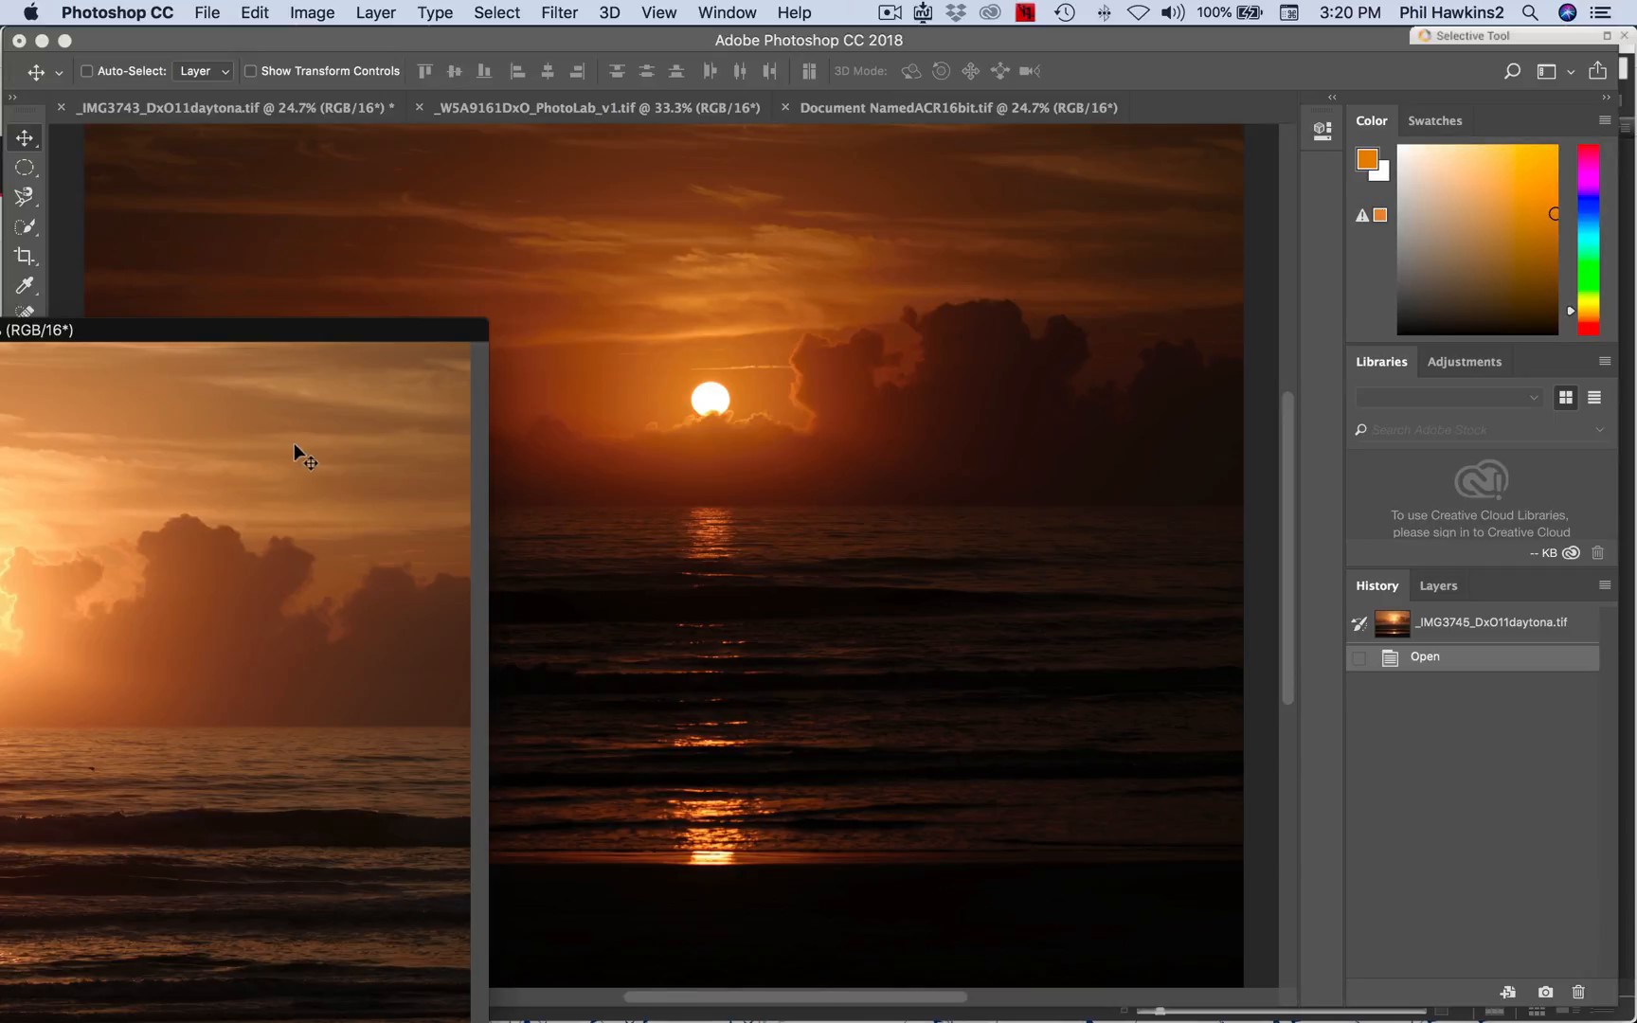
{"action": "left_click_drag", "start_coordinate": [294, 443], "coordinate": [916, 459]}
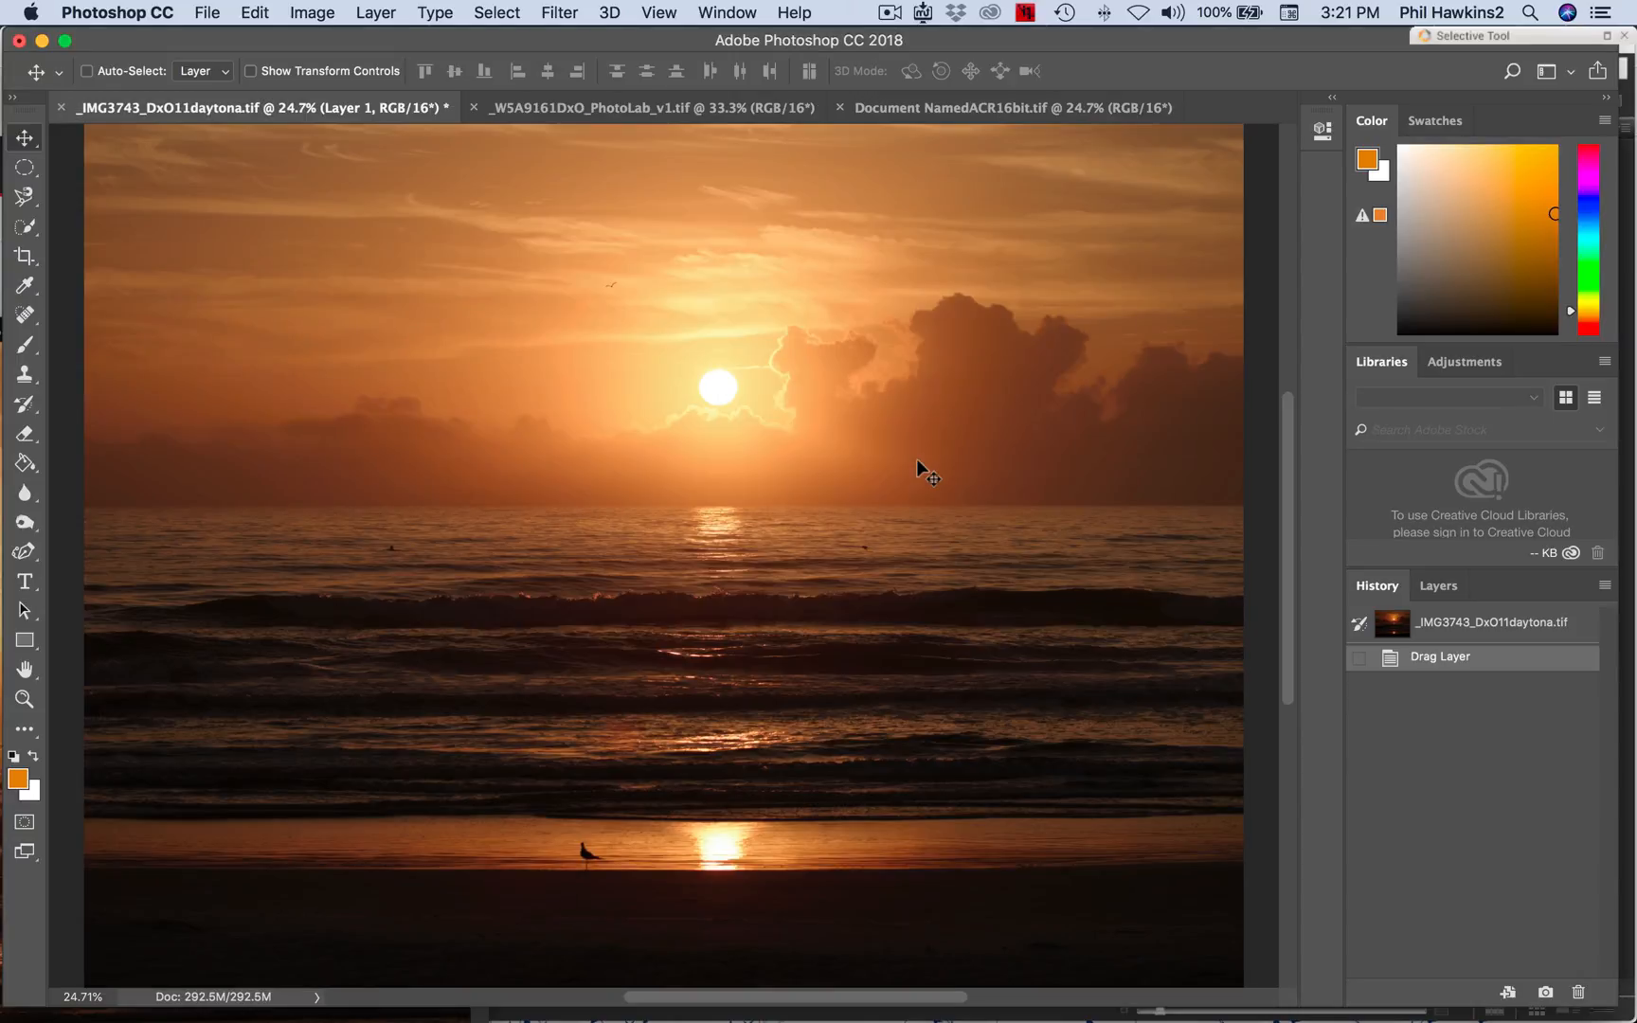
Toggle Layer 1's visibility to compare it with the background, and add a white layer mask to it.
{"action": "left_click", "coordinate": [1441, 586]}
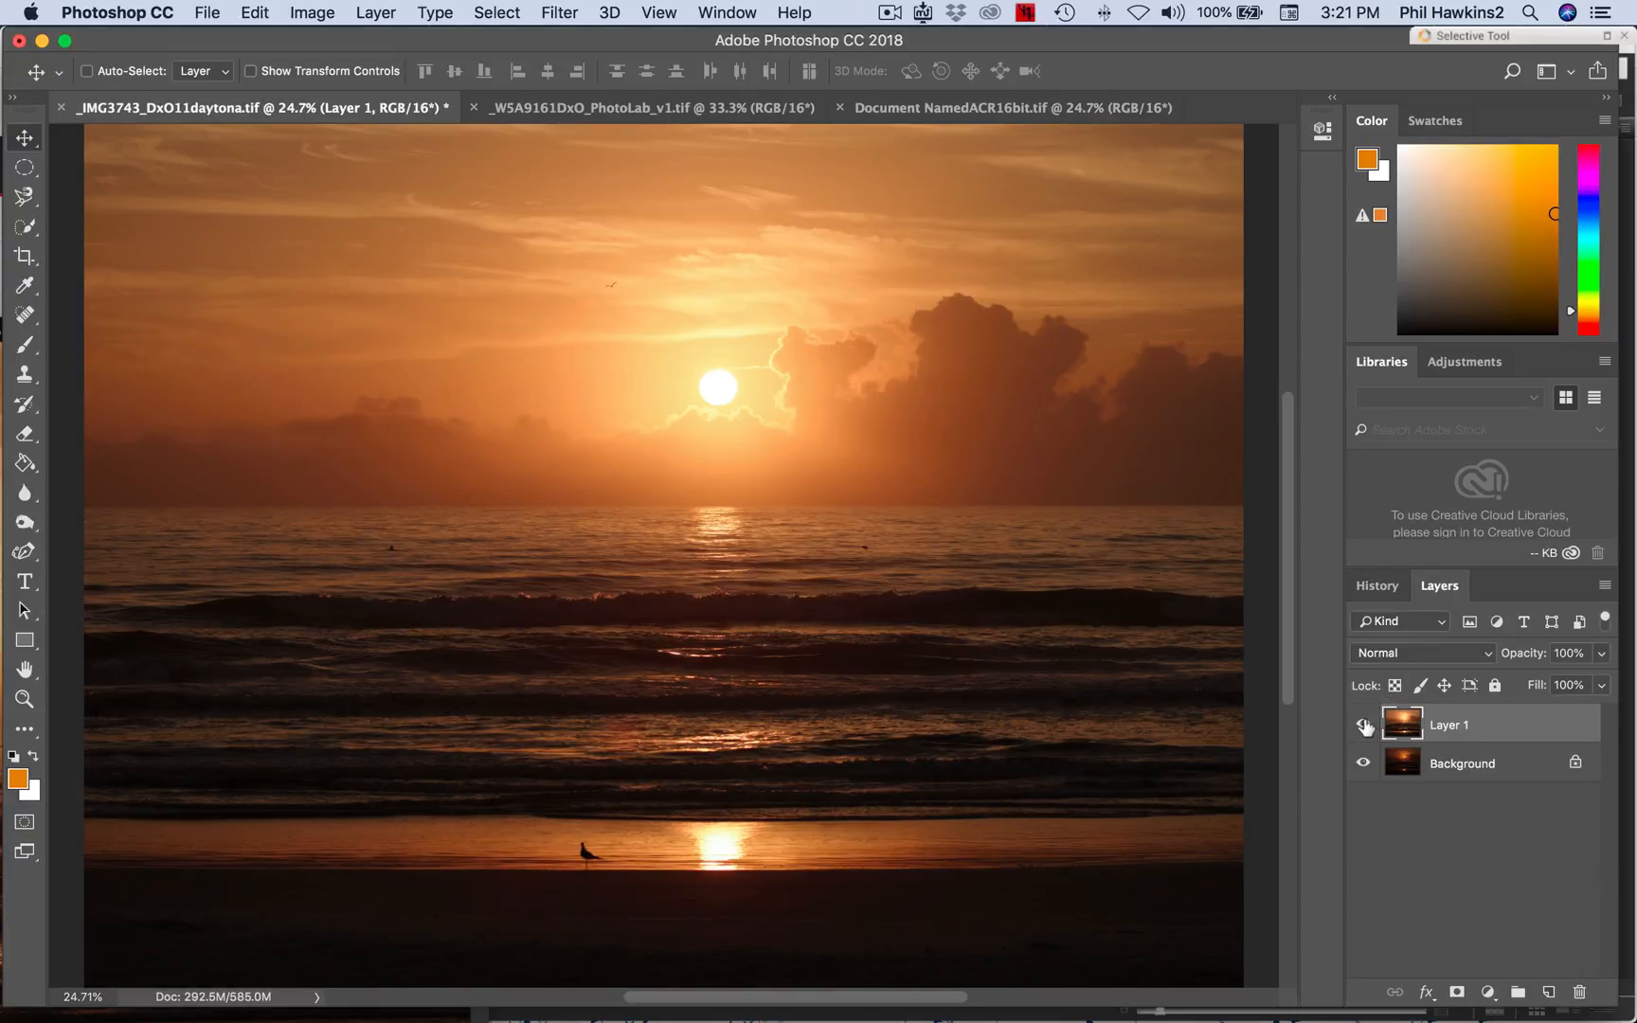
{"action": "left_click", "coordinate": [1364, 725]}
{"action": "left_click", "coordinate": [1364, 726]}
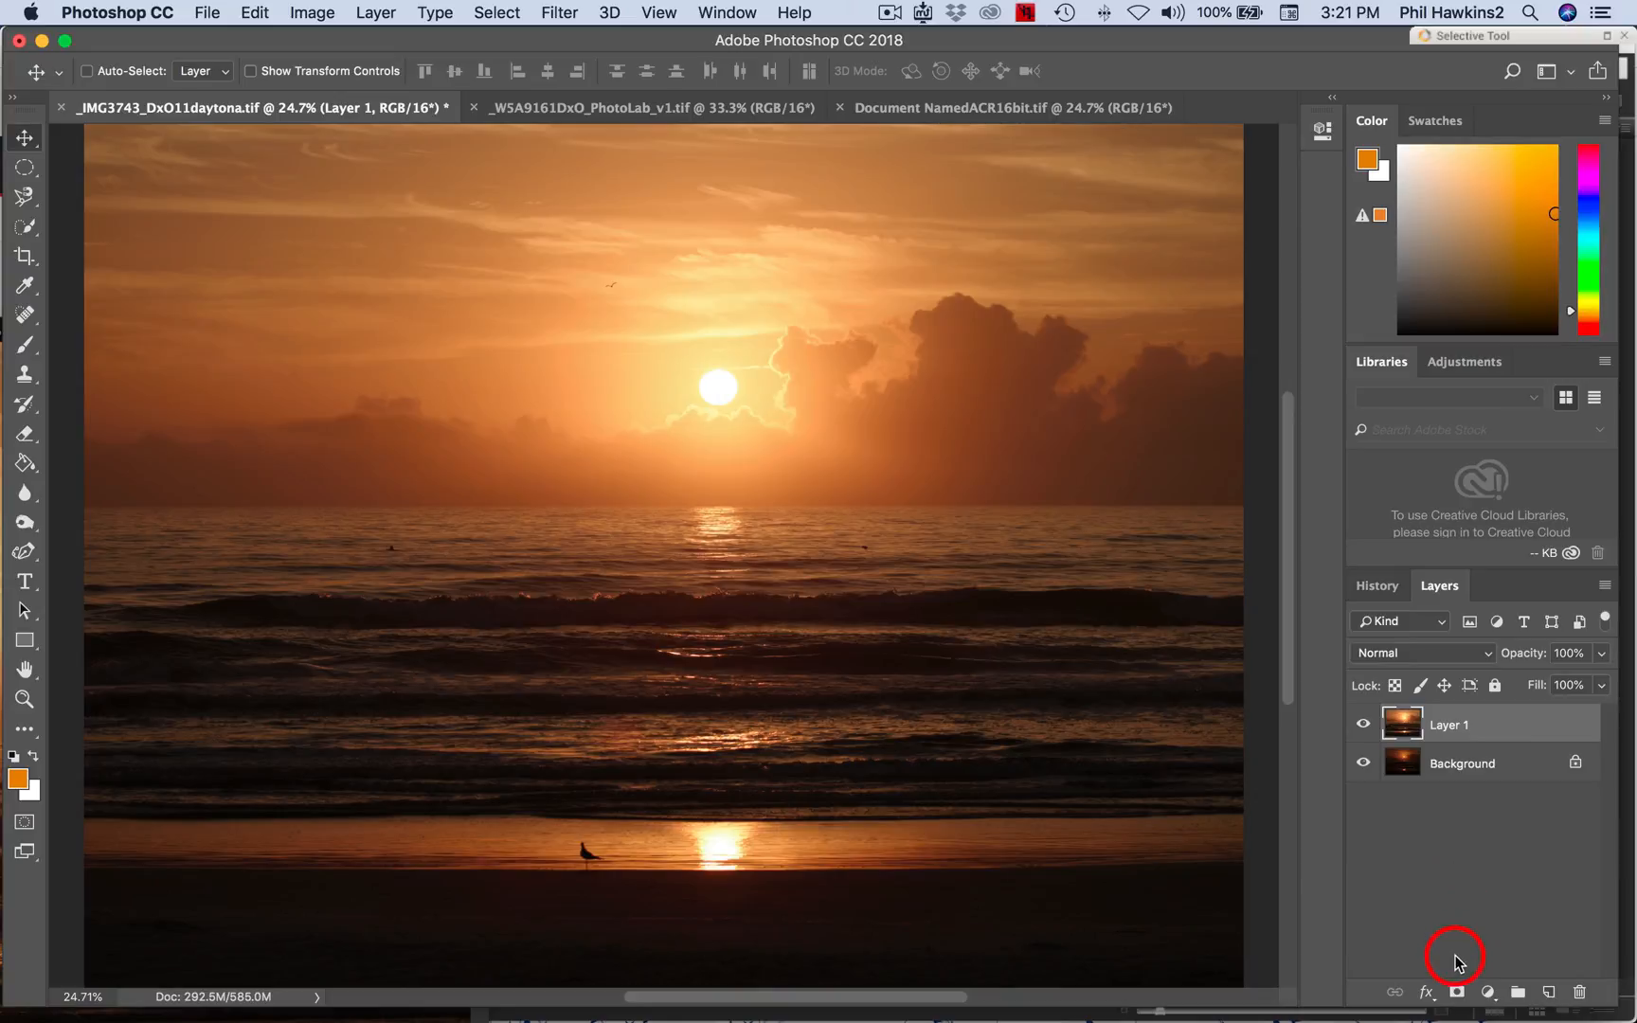
{"action": "left_click", "coordinate": [1457, 991]}
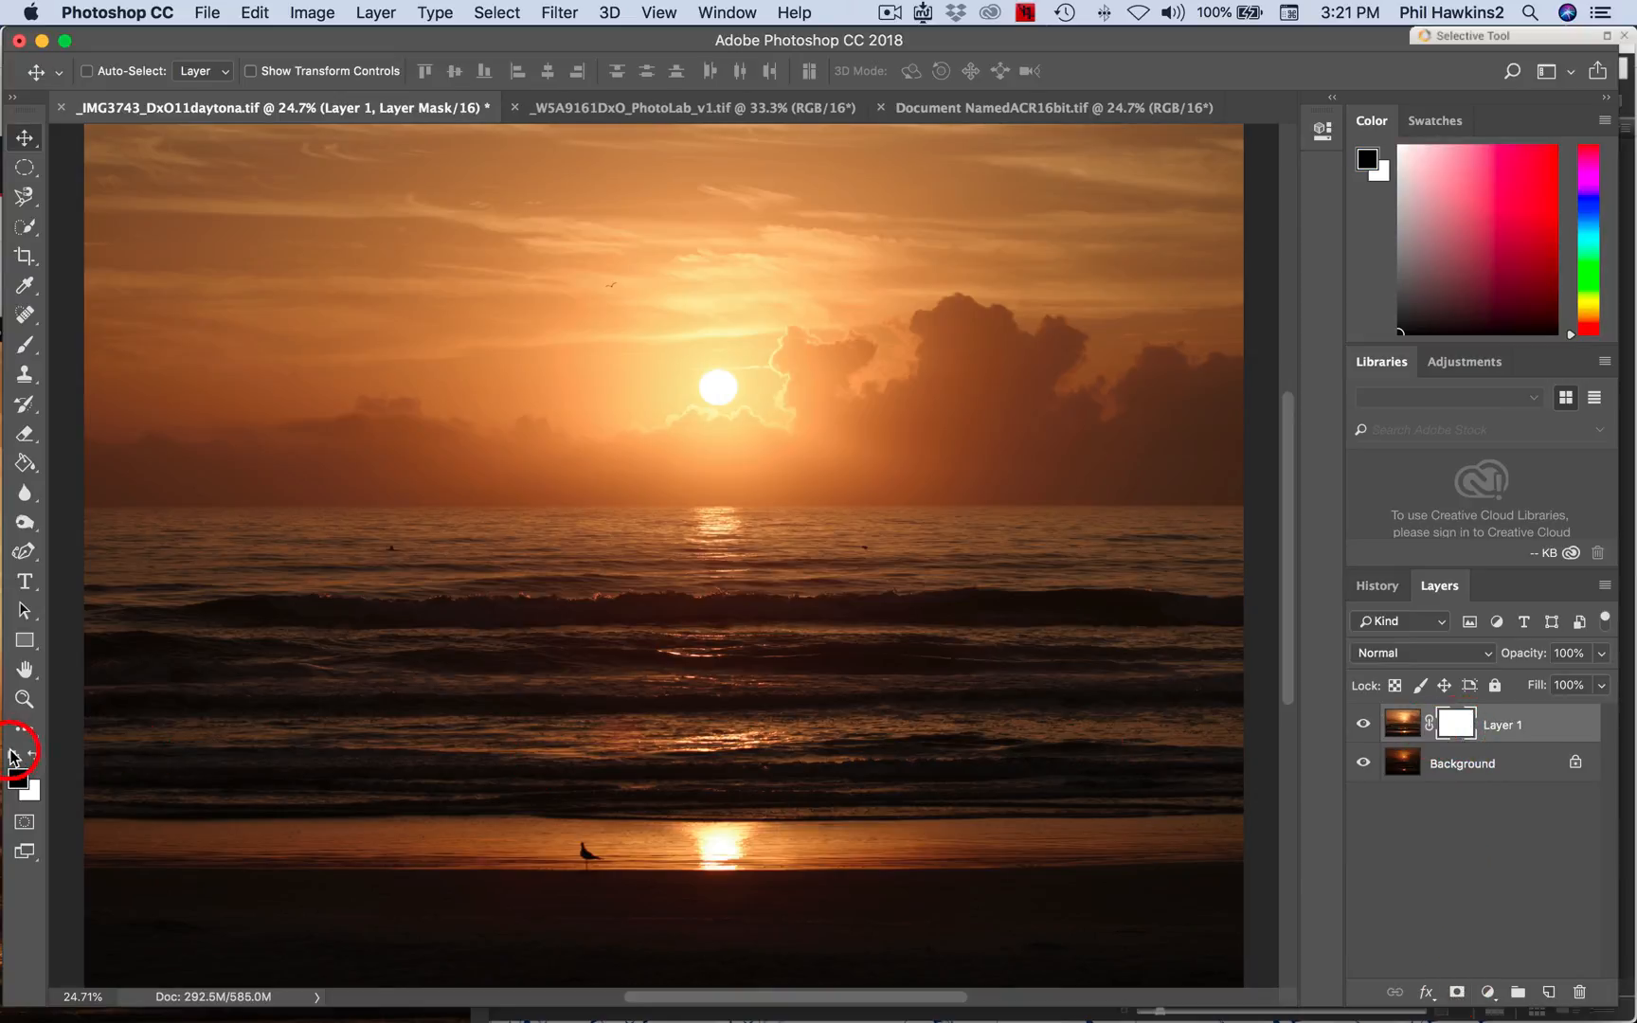
Enlarge the black brush to 2400 px and begin painting Layer 1's mask over the sky at 5% flow.
{"action": "left_click", "coordinate": [19, 353]}
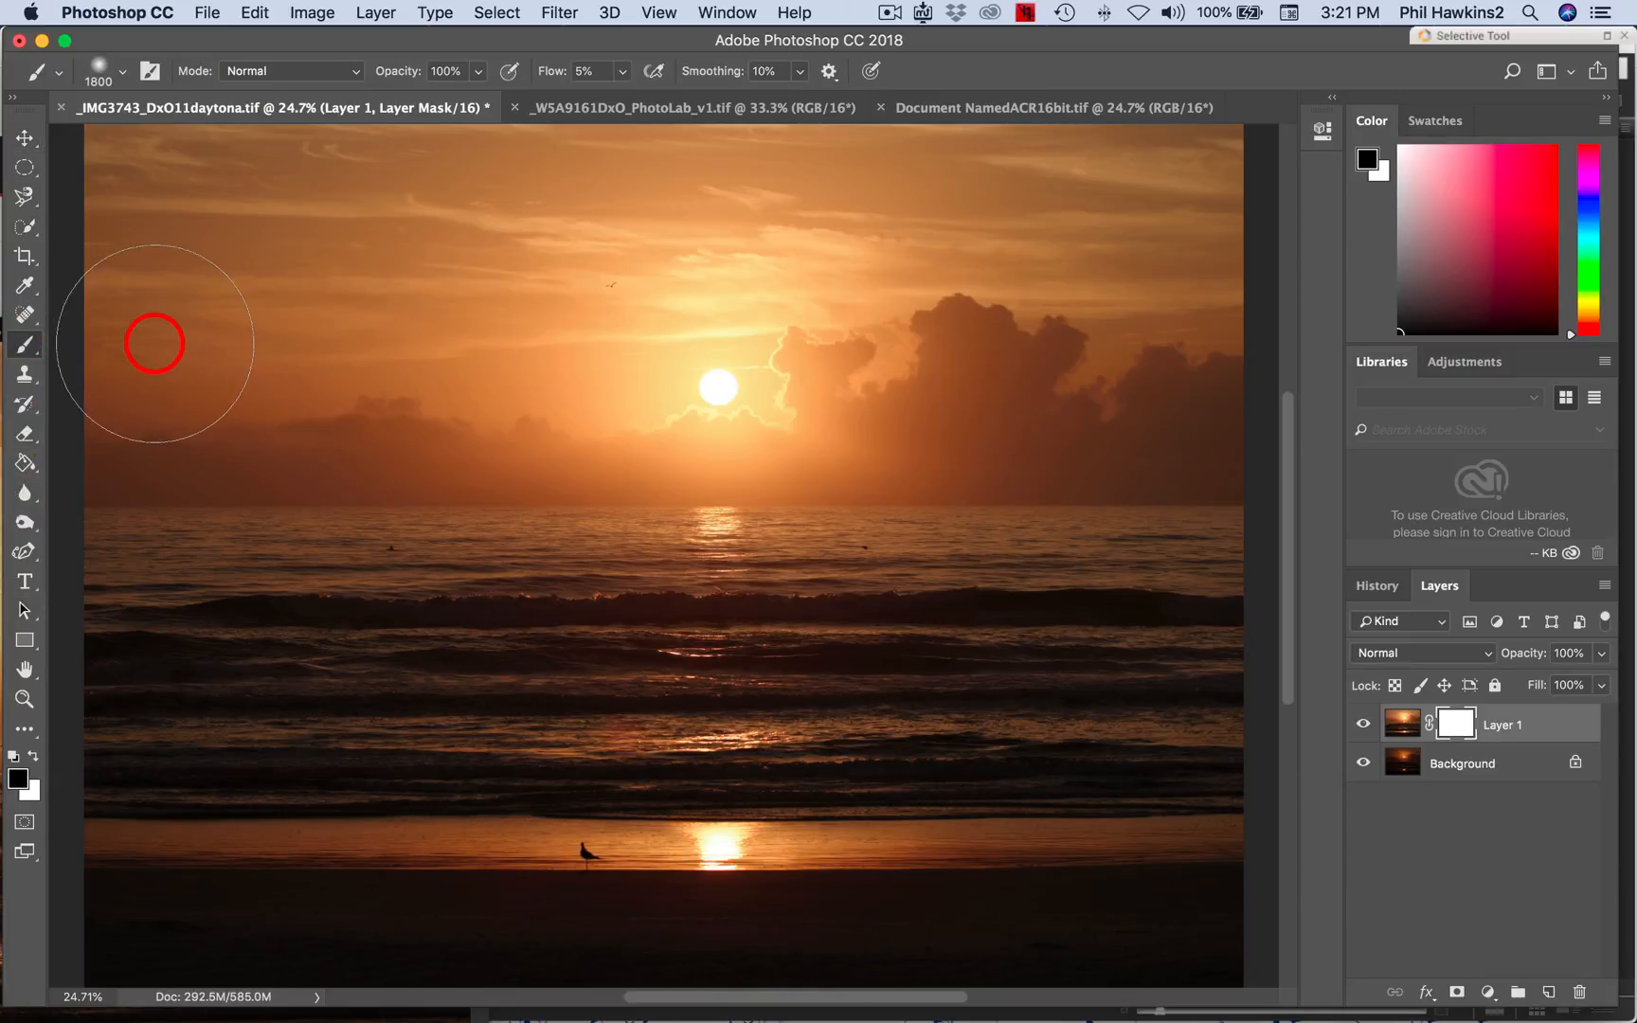
{"action": "key", "text": "bracketright"}
{"action": "key", "text": "bracketright"}
{"action": "key", "text": "bracketright"}
{"action": "key", "text": "bracketright"}
{"action": "key", "text": "bracketright"}
{"action": "key", "text": "bracketright"}
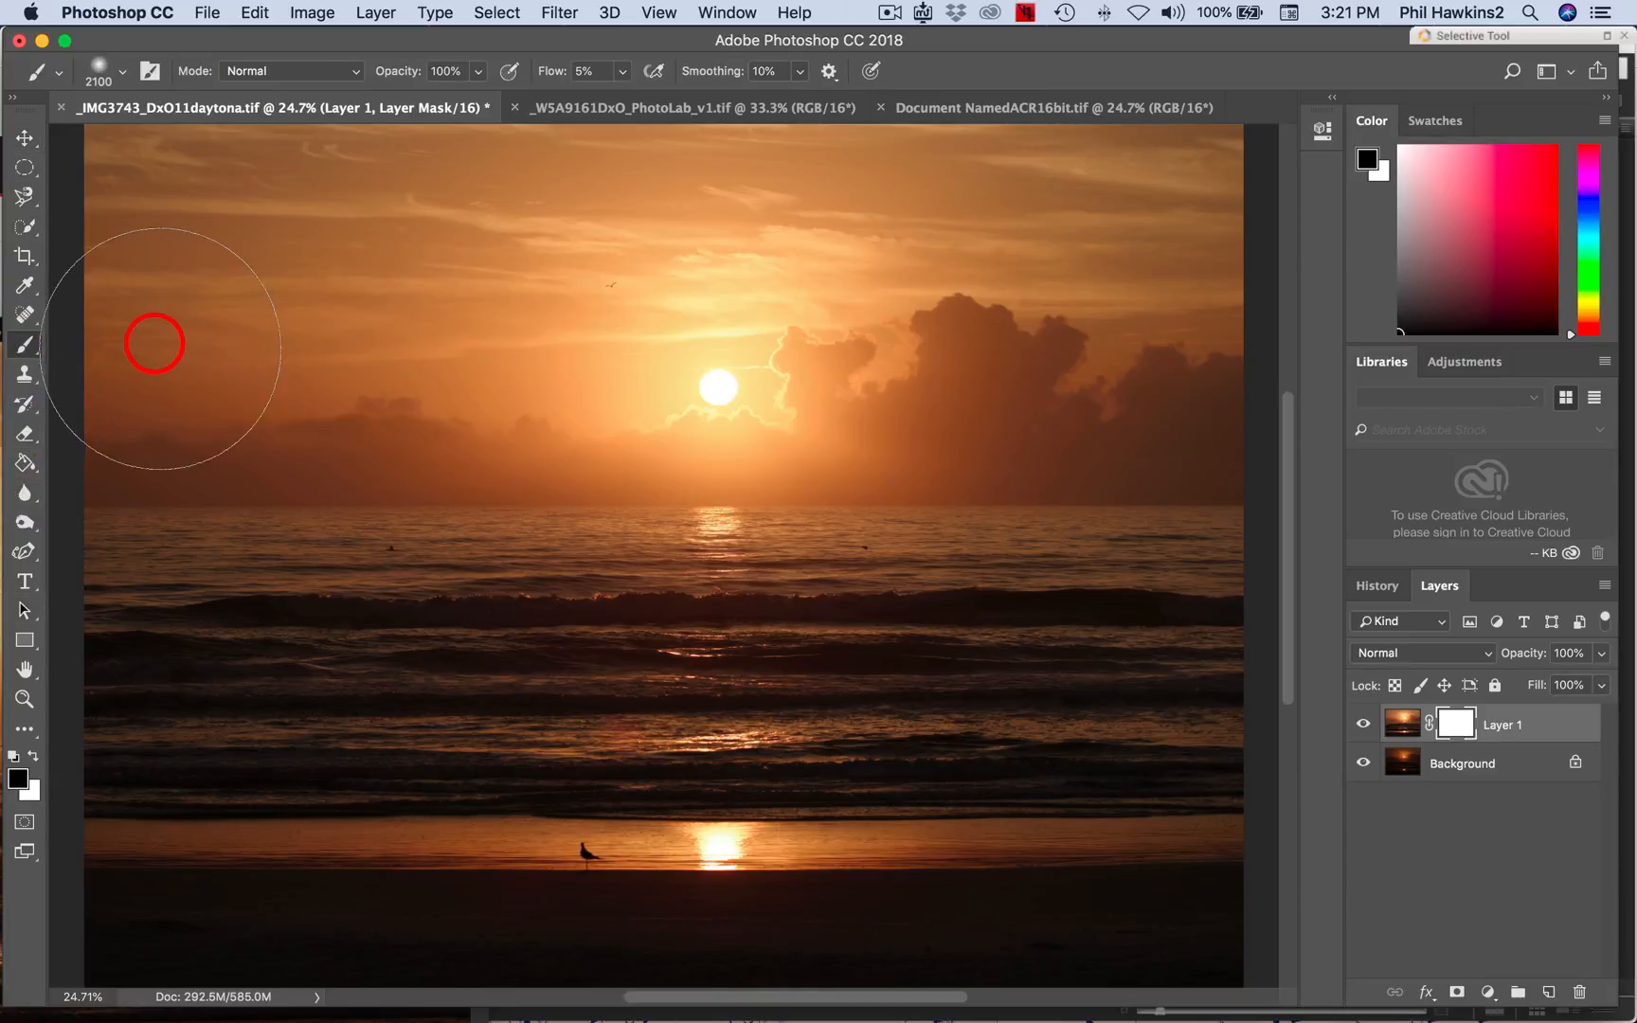
{"action": "left_click_drag", "start_coordinate": [155, 343], "coordinate": [149, 196]}
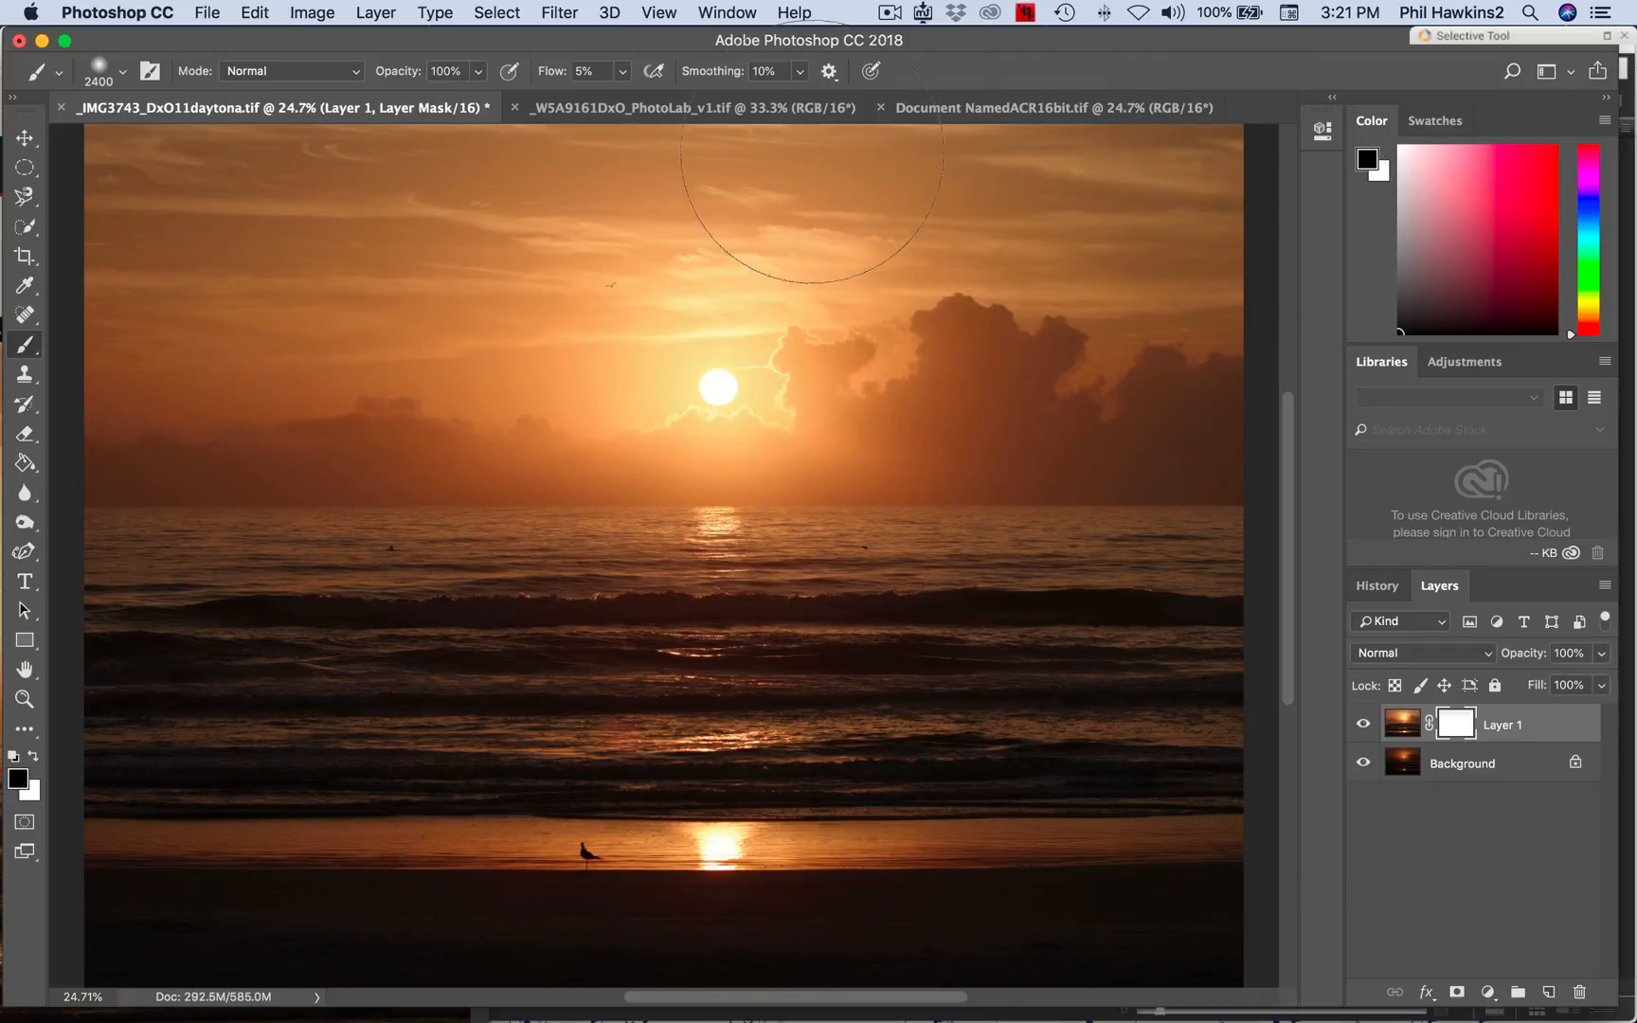
Raise the brush flow to 100% and paint black on Layer 1's mask across the sky to reveal the darker exposure.
{"action": "left_click", "coordinate": [621, 71]}
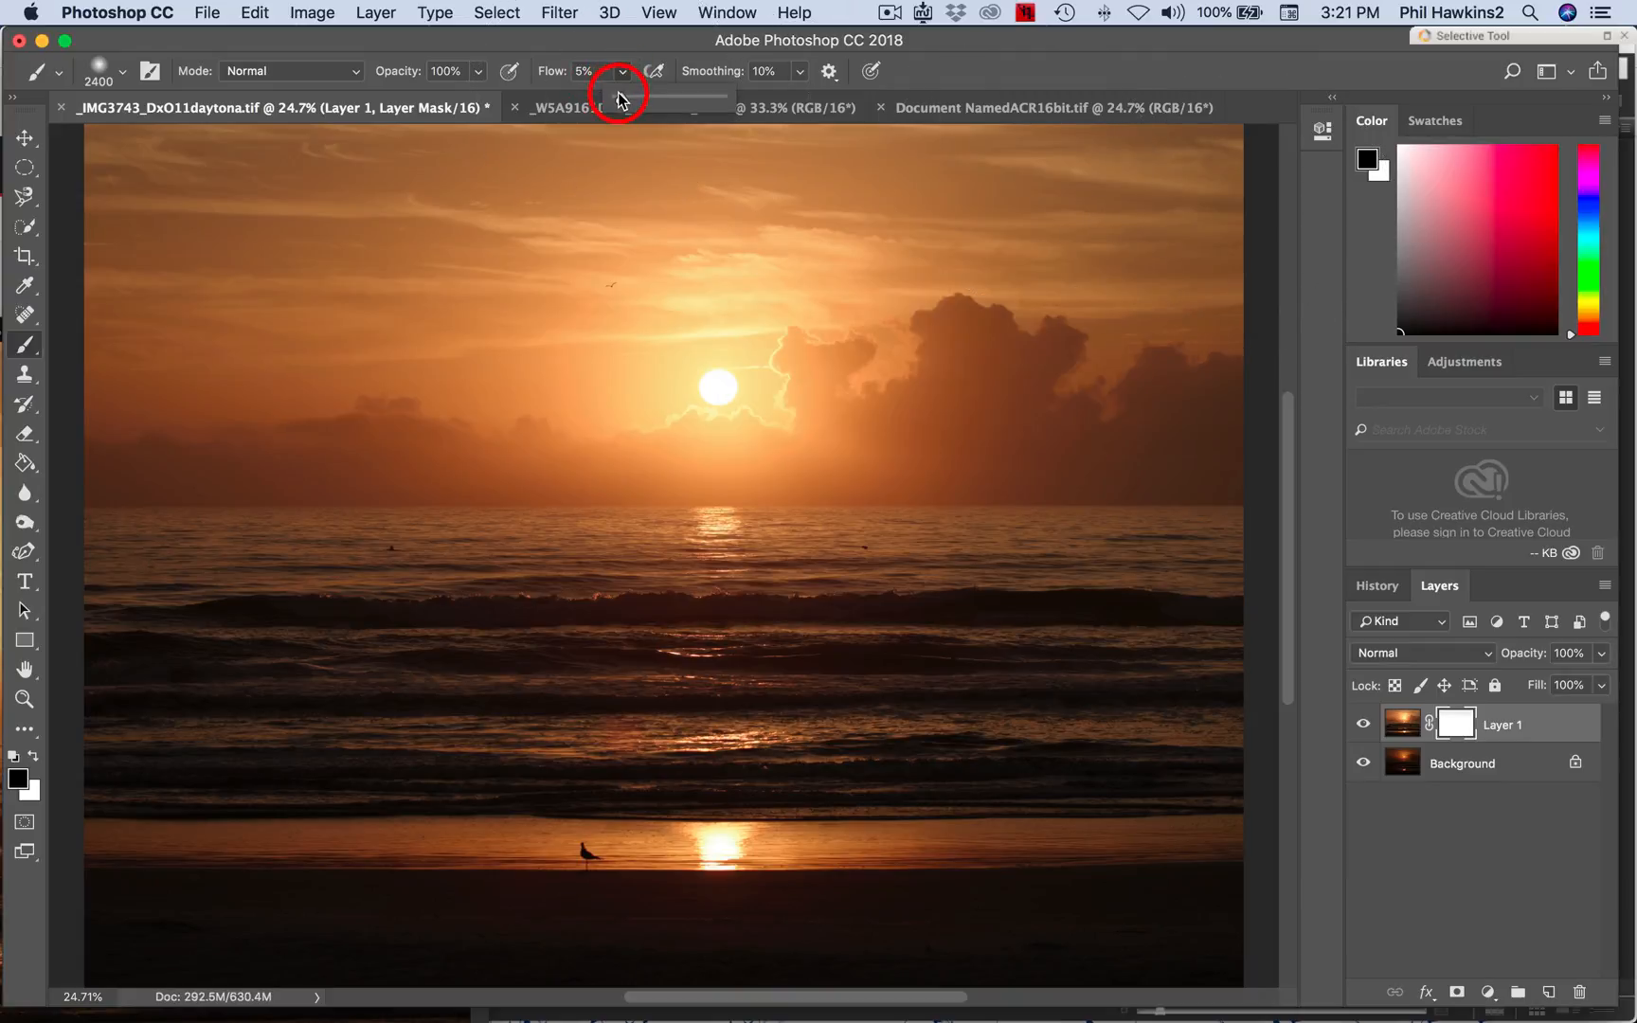
{"action": "left_click_drag", "start_coordinate": [617, 98], "coordinate": [1019, 125]}
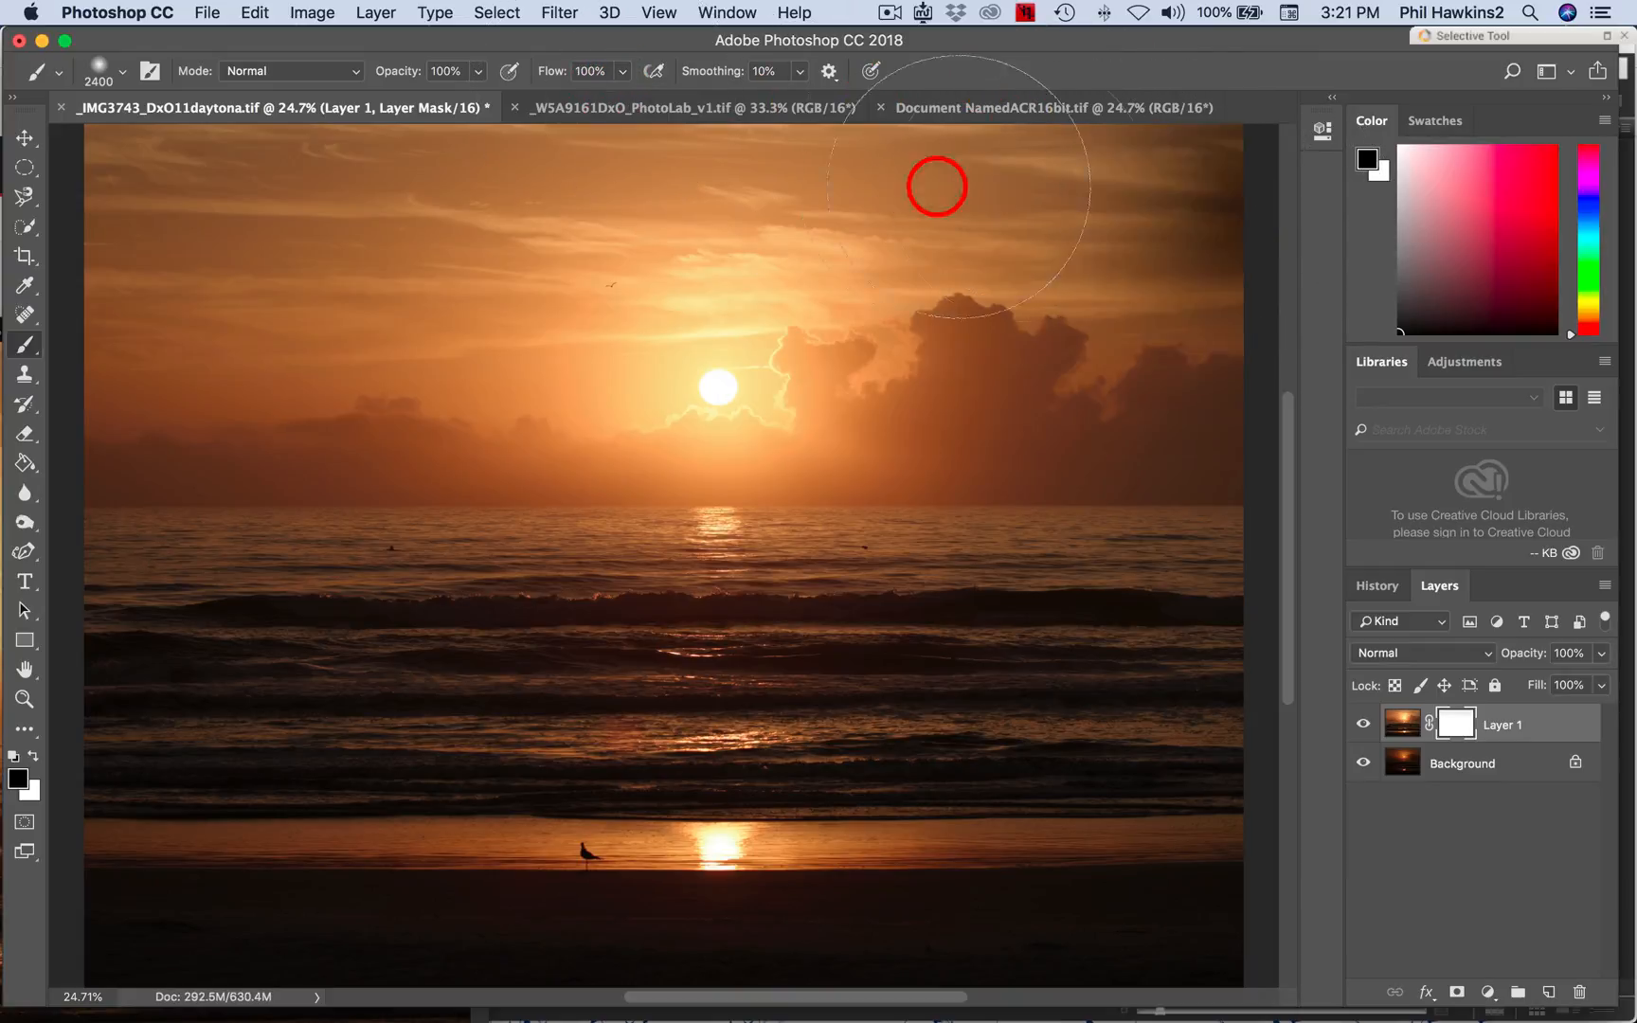
{"action": "mouse_move", "coordinate": [937, 187]}
{"action": "left_mouse_down"}
{"action": "mouse_move", "coordinate": [72, 152]}
{"action": "mouse_move", "coordinate": [42, 172]}
{"action": "mouse_move", "coordinate": [57, 232]}
{"action": "mouse_move", "coordinate": [131, 255]}
{"action": "mouse_move", "coordinate": [1177, 230]}
{"action": "mouse_move", "coordinate": [1306, 247]}
{"action": "mouse_move", "coordinate": [1329, 291]}
{"action": "mouse_move", "coordinate": [1231, 331]}
{"action": "mouse_move", "coordinate": [356, 354]}
{"action": "mouse_move", "coordinate": [36, 343]}
{"action": "left_mouse_up"}
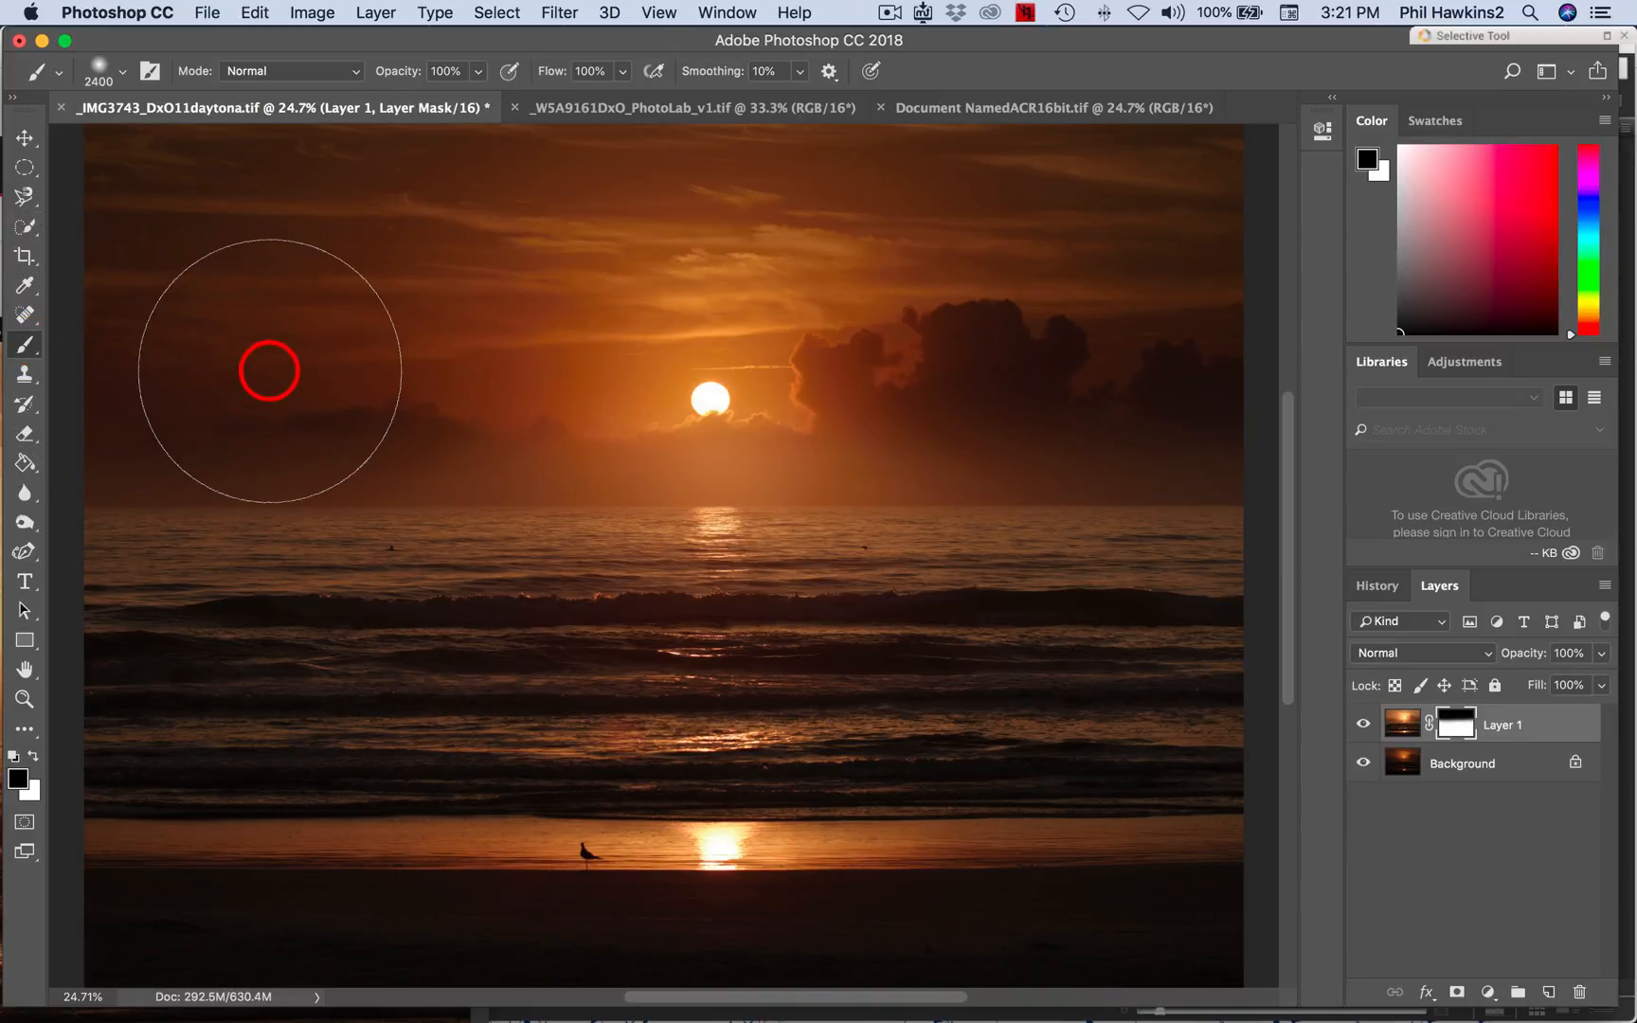
Reduce the brush to 1500 px and paint Layer 1's mask black along the cloud band just above the horizon.
{"action": "key", "text": "bracketleft"}
{"action": "key", "text": "bracketleft"}
{"action": "key", "text": "bracketleft"}
{"action": "key", "text": "bracketleft"}
{"action": "key", "text": "bracketleft"}
{"action": "key", "text": "bracketleft"}
{"action": "key", "text": "bracketleft"}
{"action": "key", "text": "bracketleft"}
{"action": "key", "text": "bracketleft"}
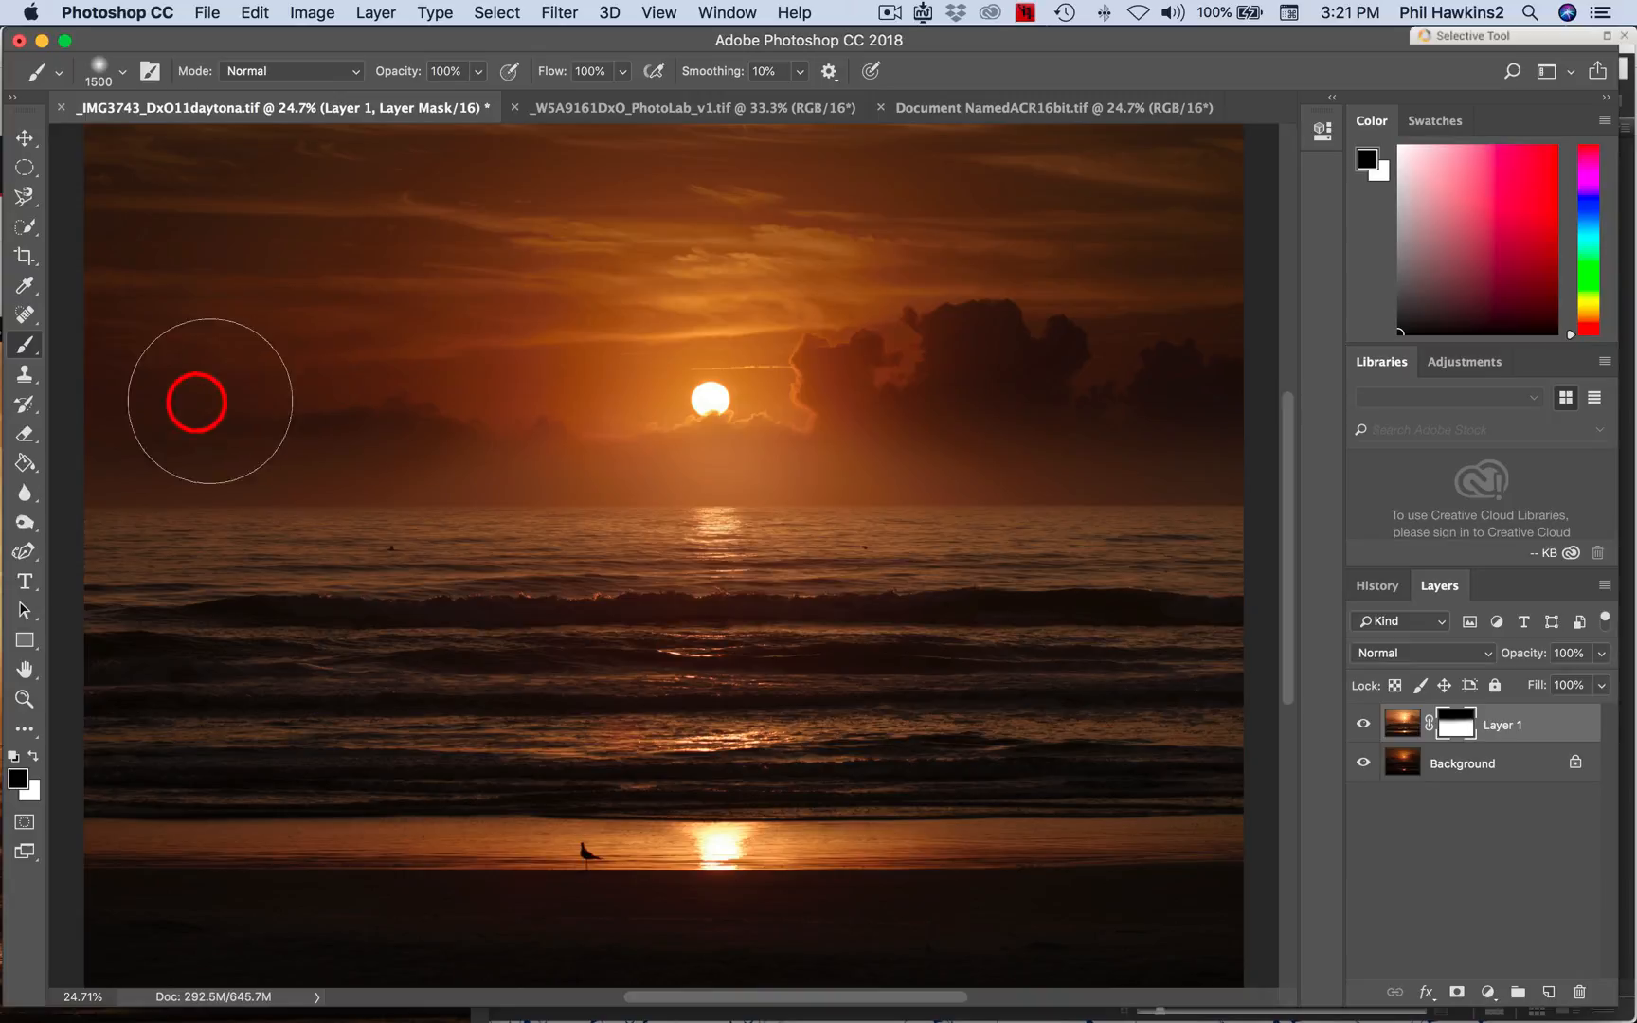
{"action": "mouse_move", "coordinate": [128, 405]}
{"action": "left_mouse_down"}
{"action": "mouse_move", "coordinate": [1250, 409]}
{"action": "mouse_move", "coordinate": [902, 420]}
{"action": "mouse_move", "coordinate": [72, 391]}
{"action": "left_mouse_up"}
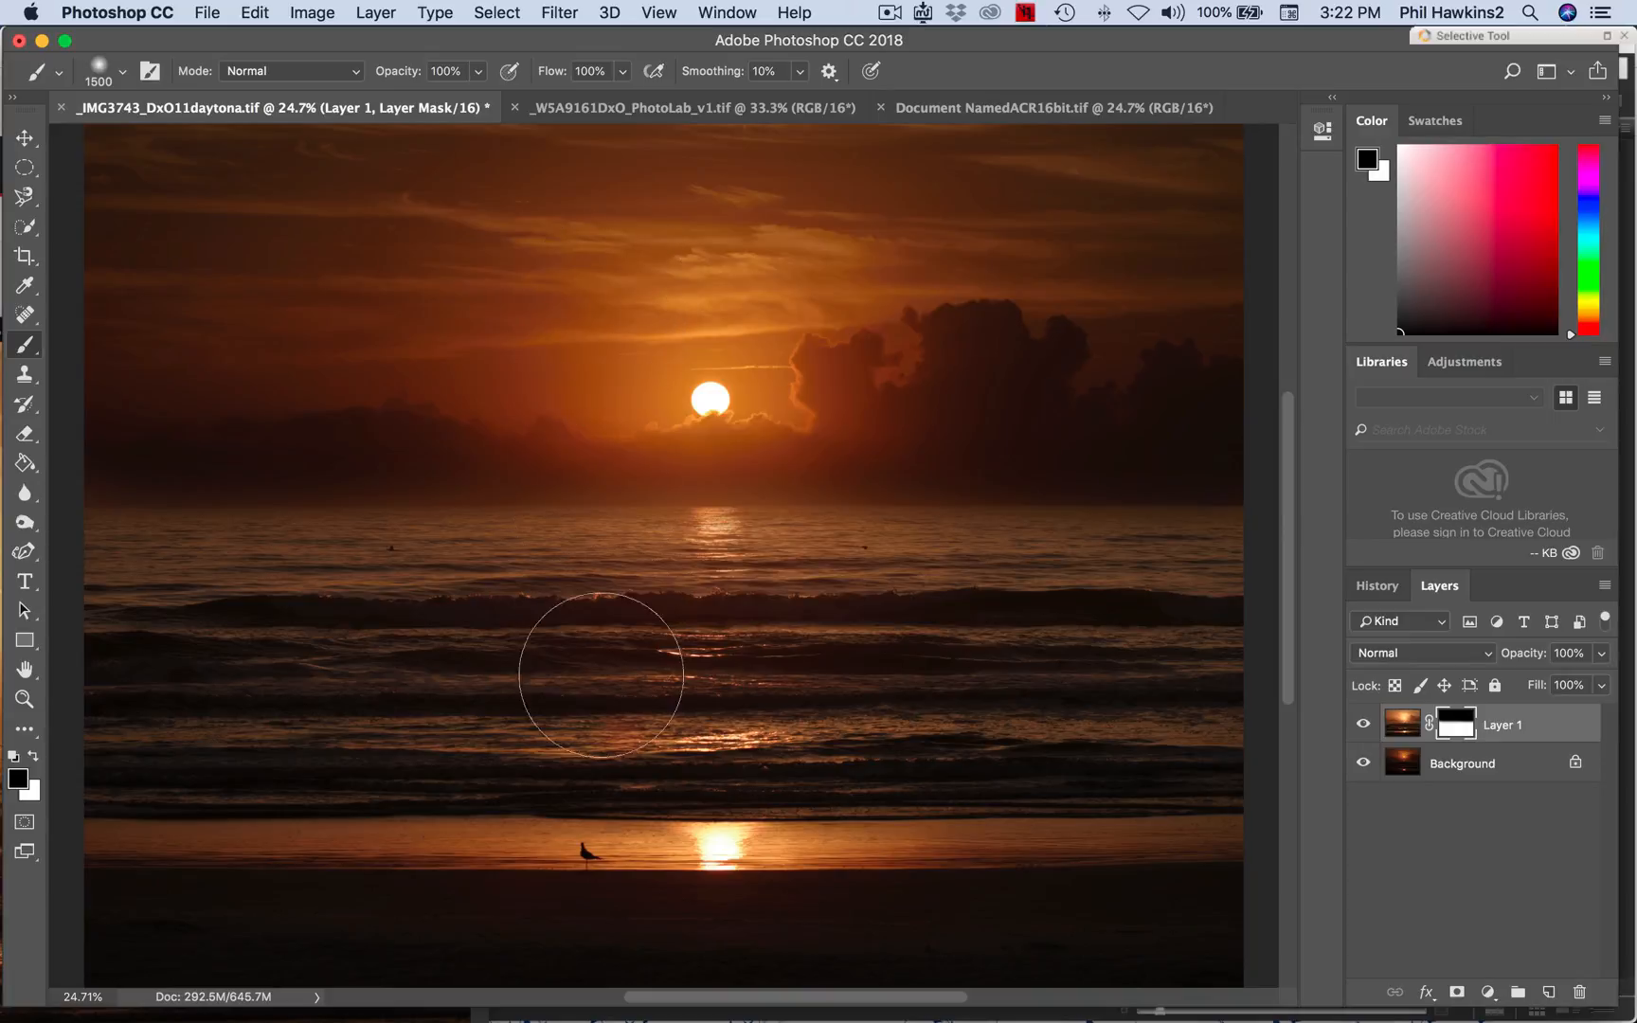
{"action": "left_click", "coordinate": [588, 854]}
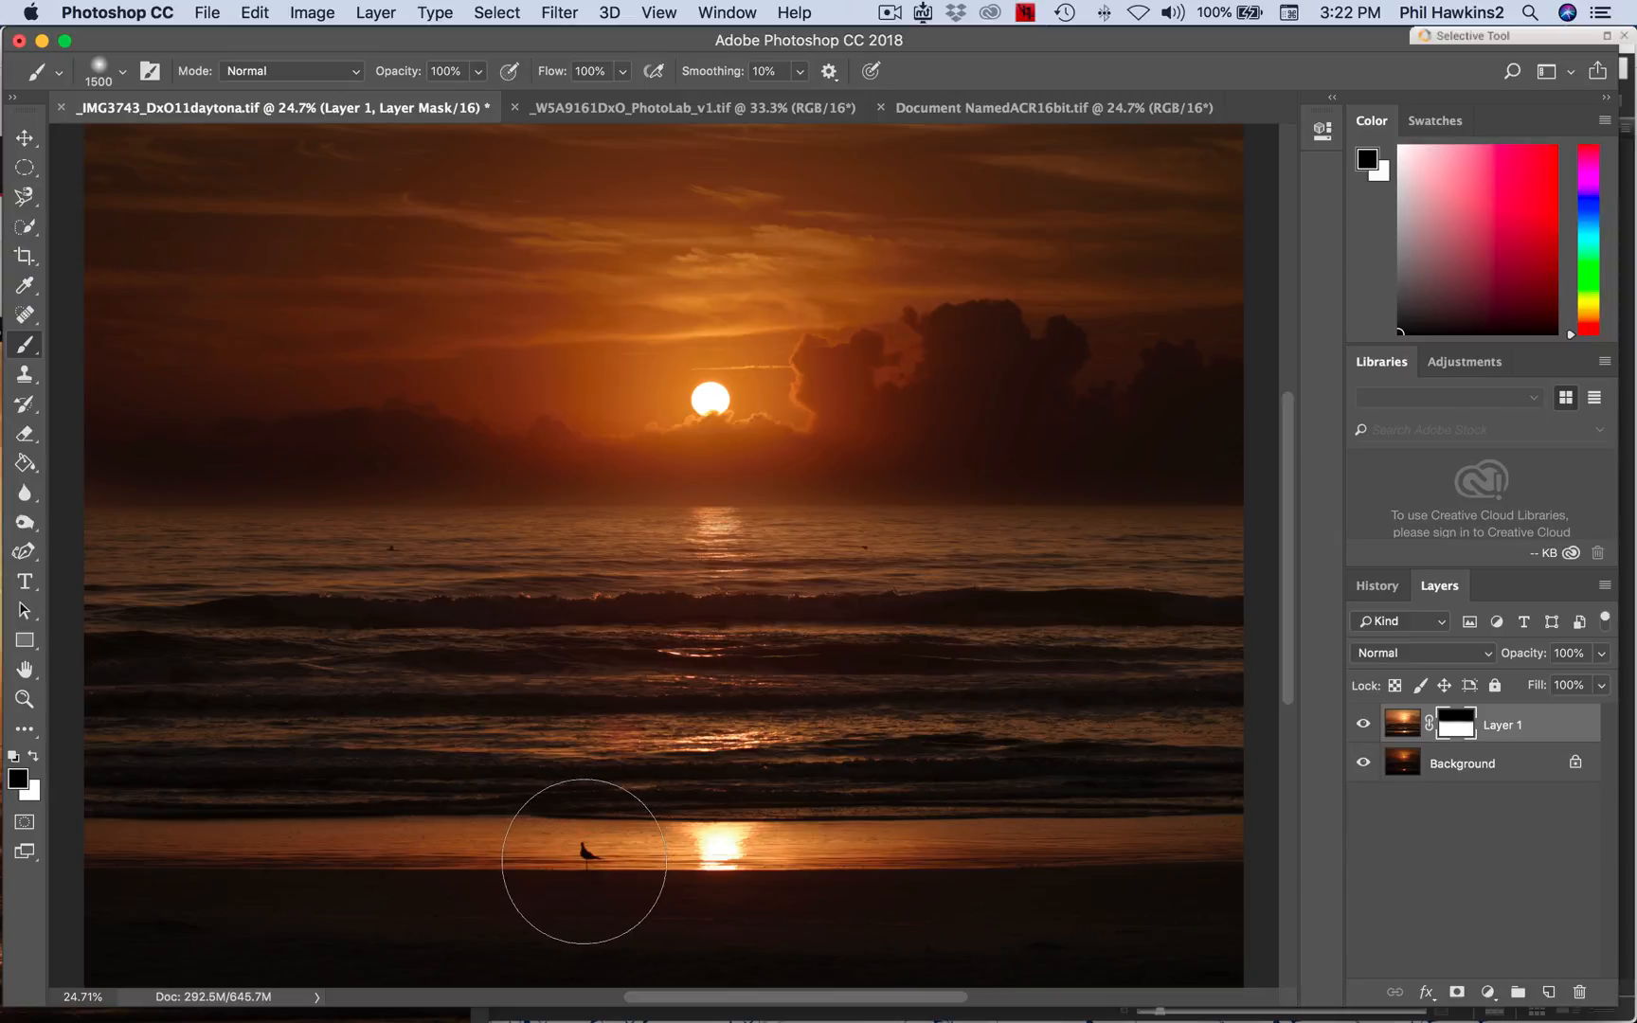
Select both Layer 1 and Background and combine them into a single layer with Merge Visible.
{"action": "left_click", "coordinate": [1494, 767]}
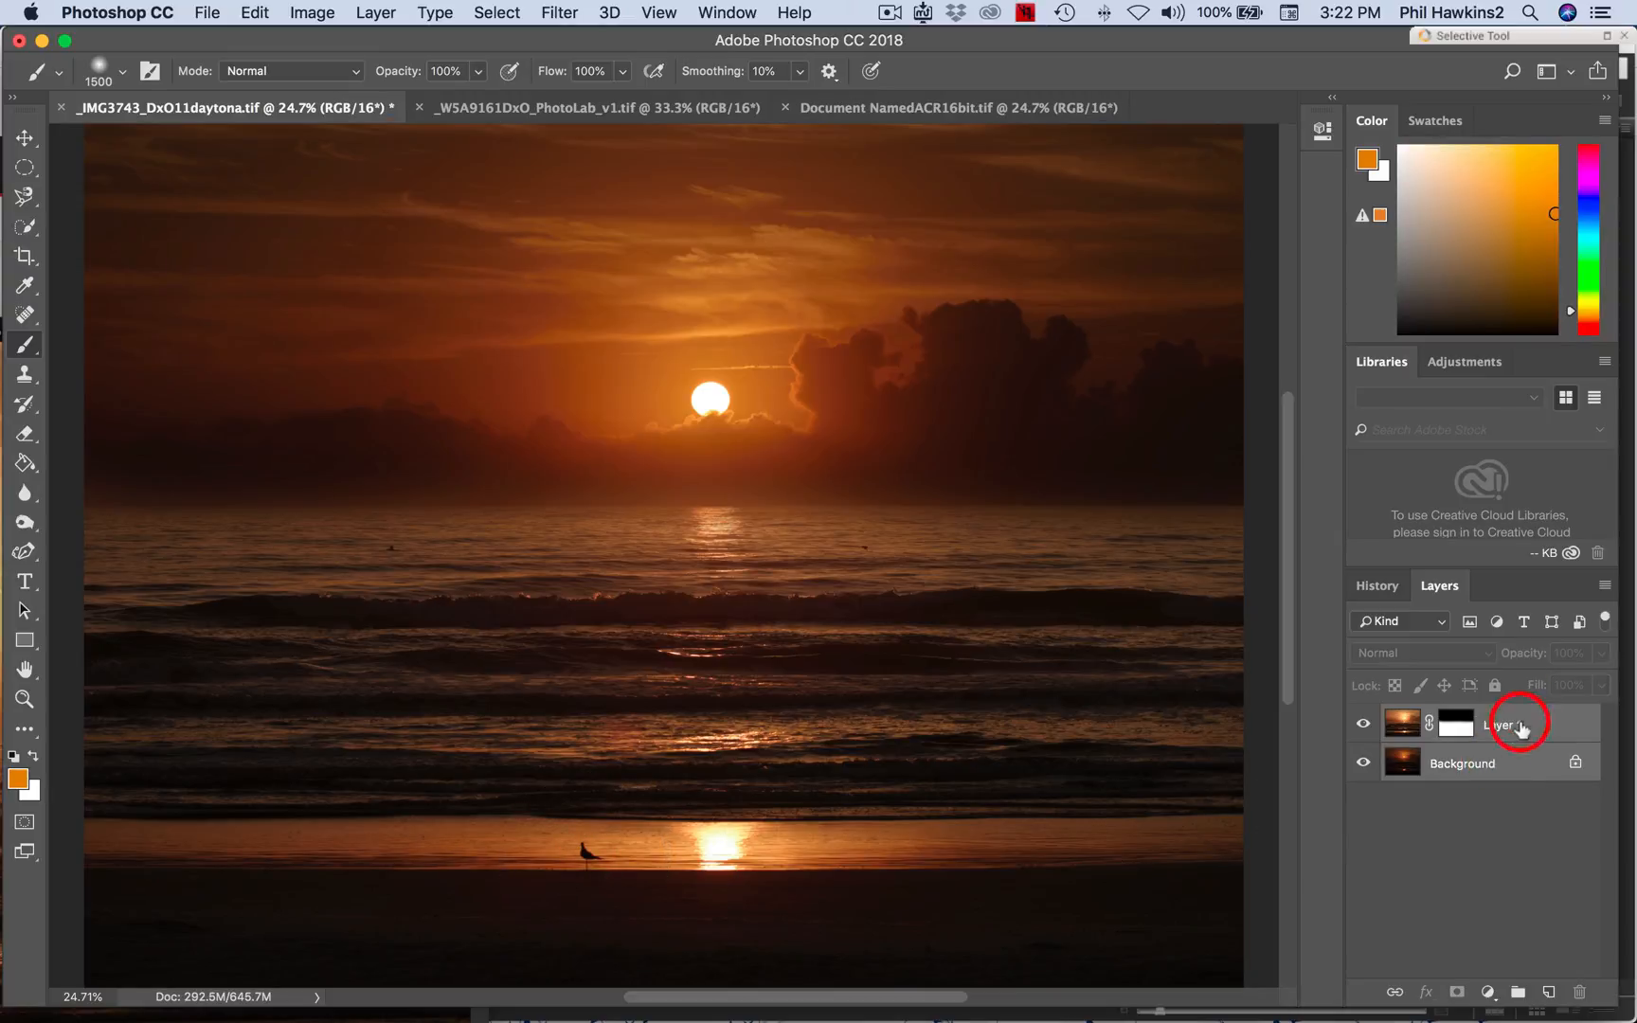
{"action": "left_click", "coordinate": [1604, 588]}
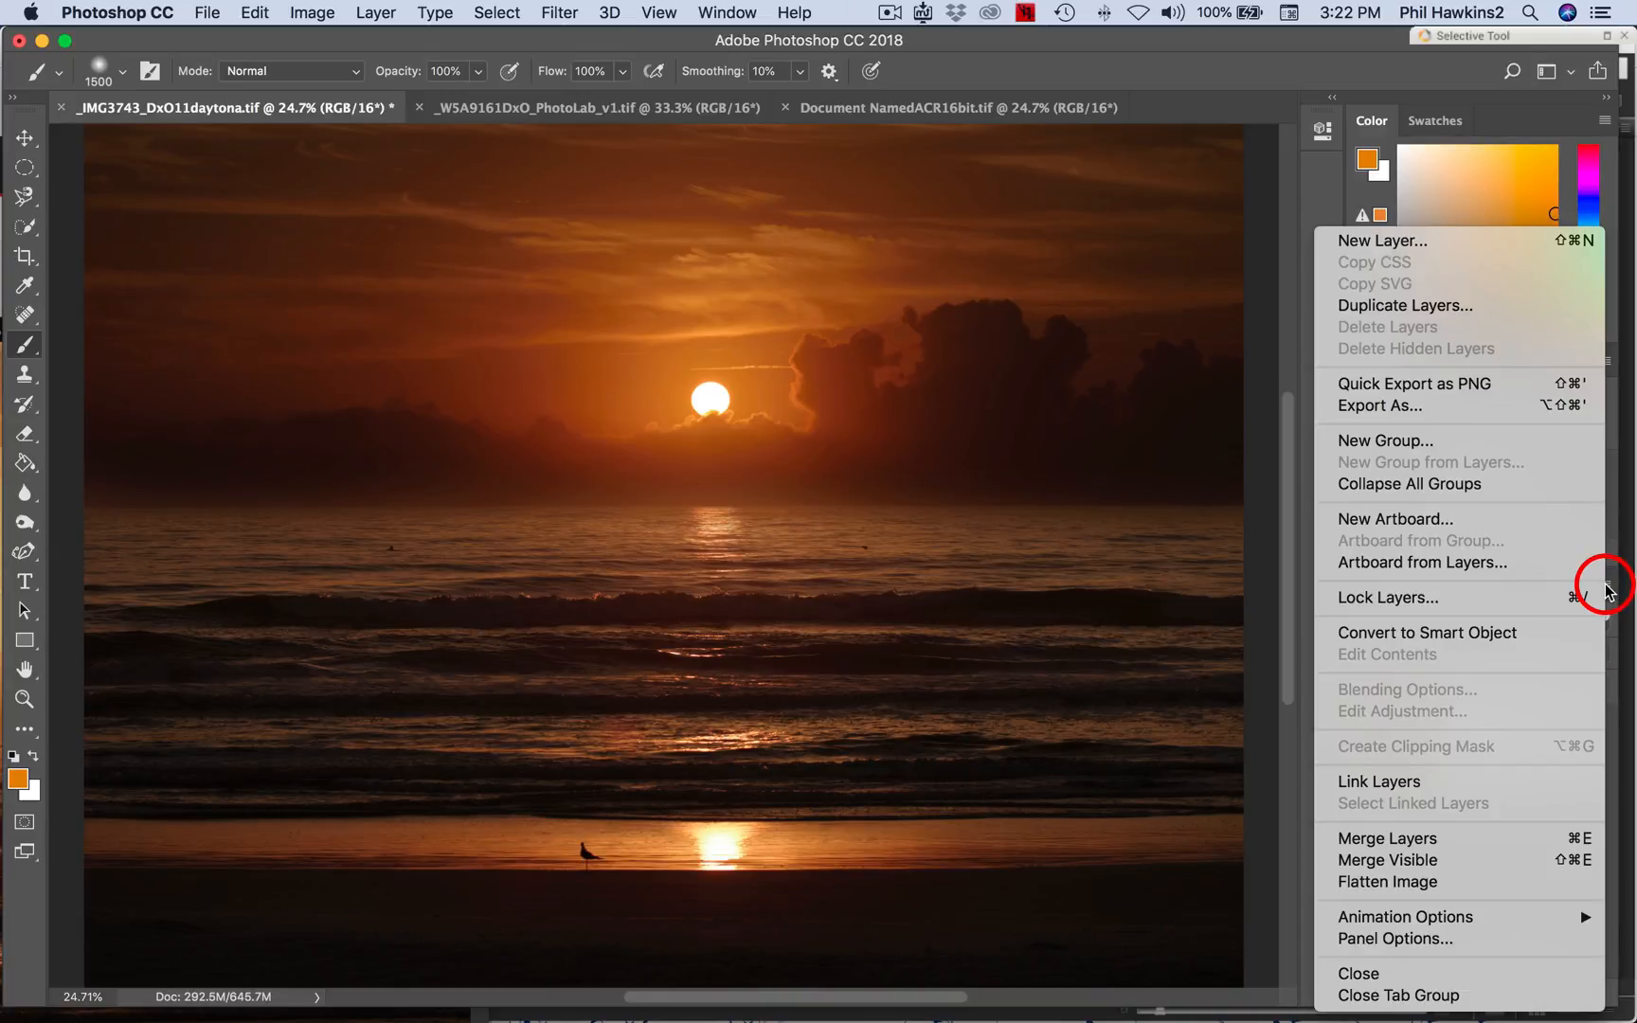
{"action": "left_click", "coordinate": [1463, 866]}
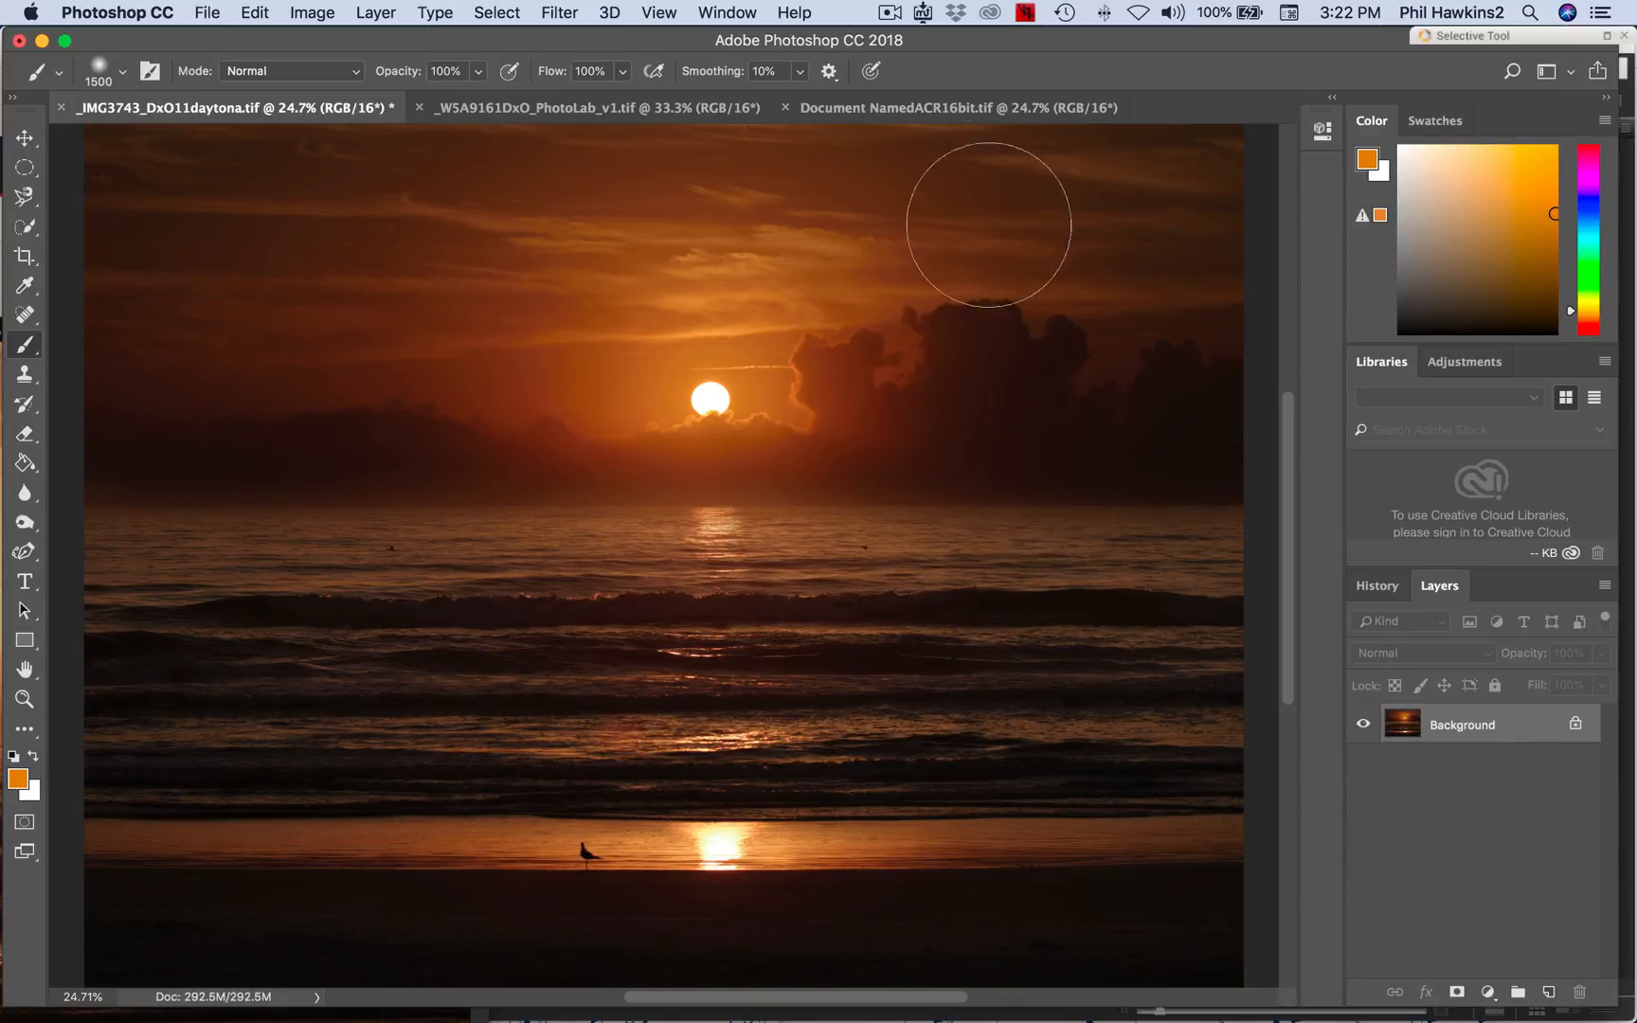
Float _W5A9161DxO_PhotoLab_v1.tif, copy its sun image into _IMG3743_DxO11daytona.tif as a layer and move it up near the original sun.
{"action": "left_click", "coordinate": [625, 112]}
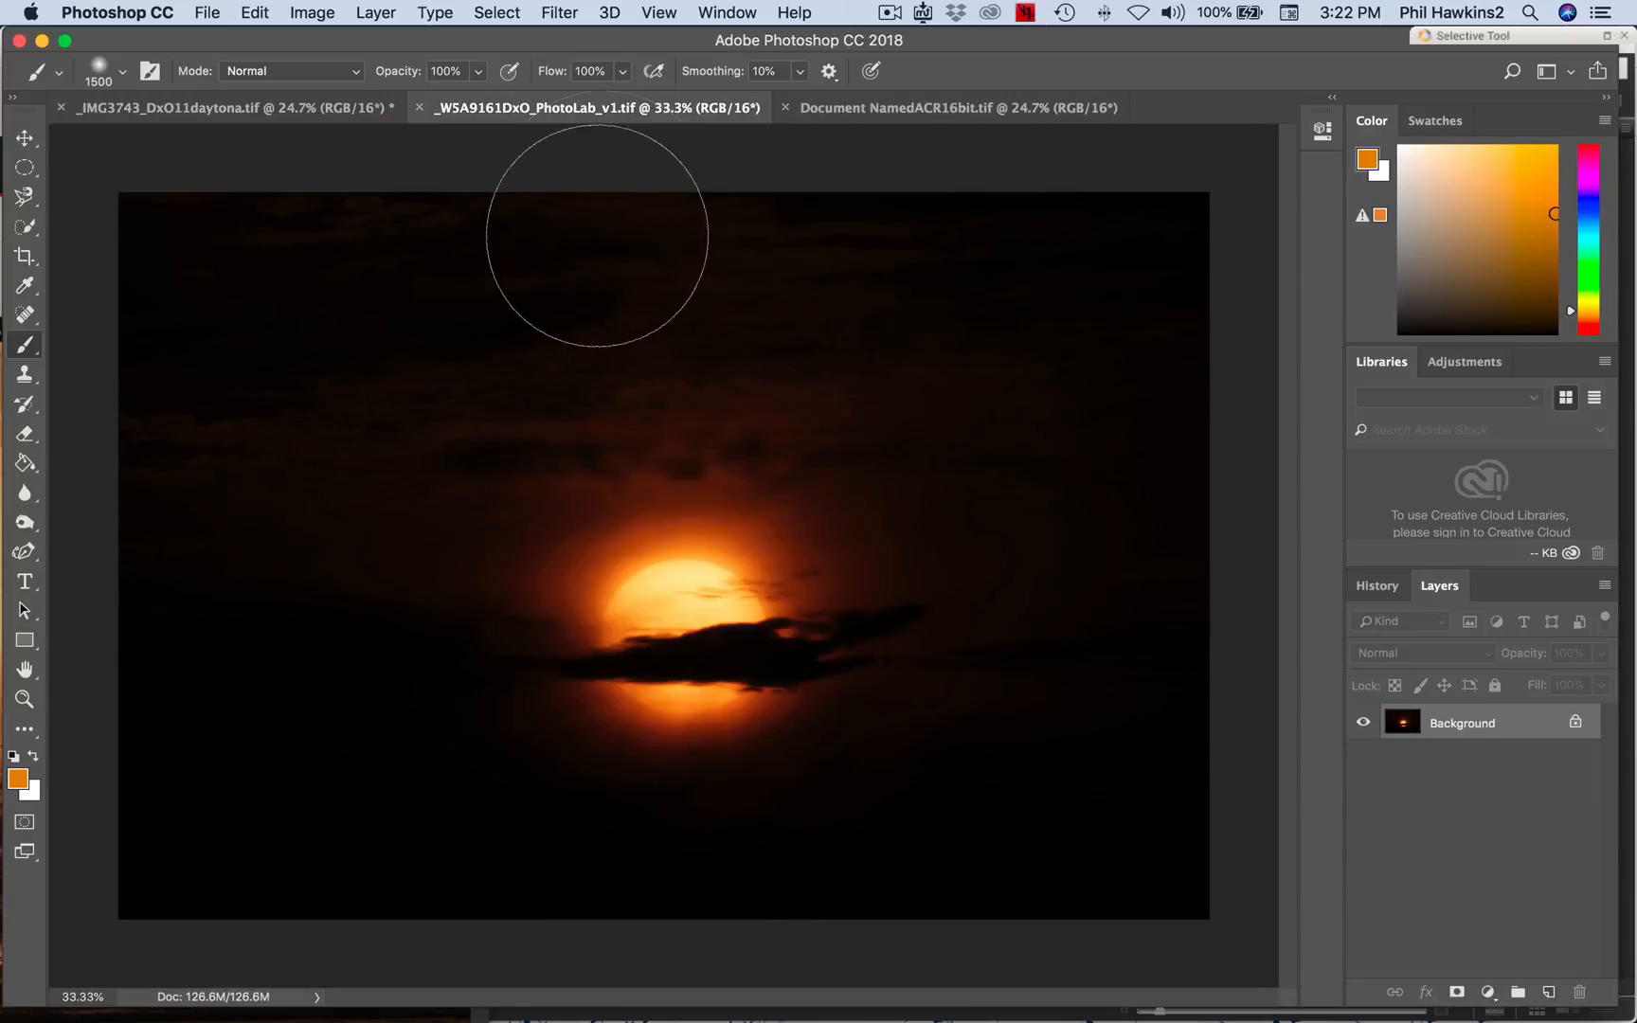
{"action": "left_click_drag", "start_coordinate": [660, 112], "coordinate": [592, 299]}
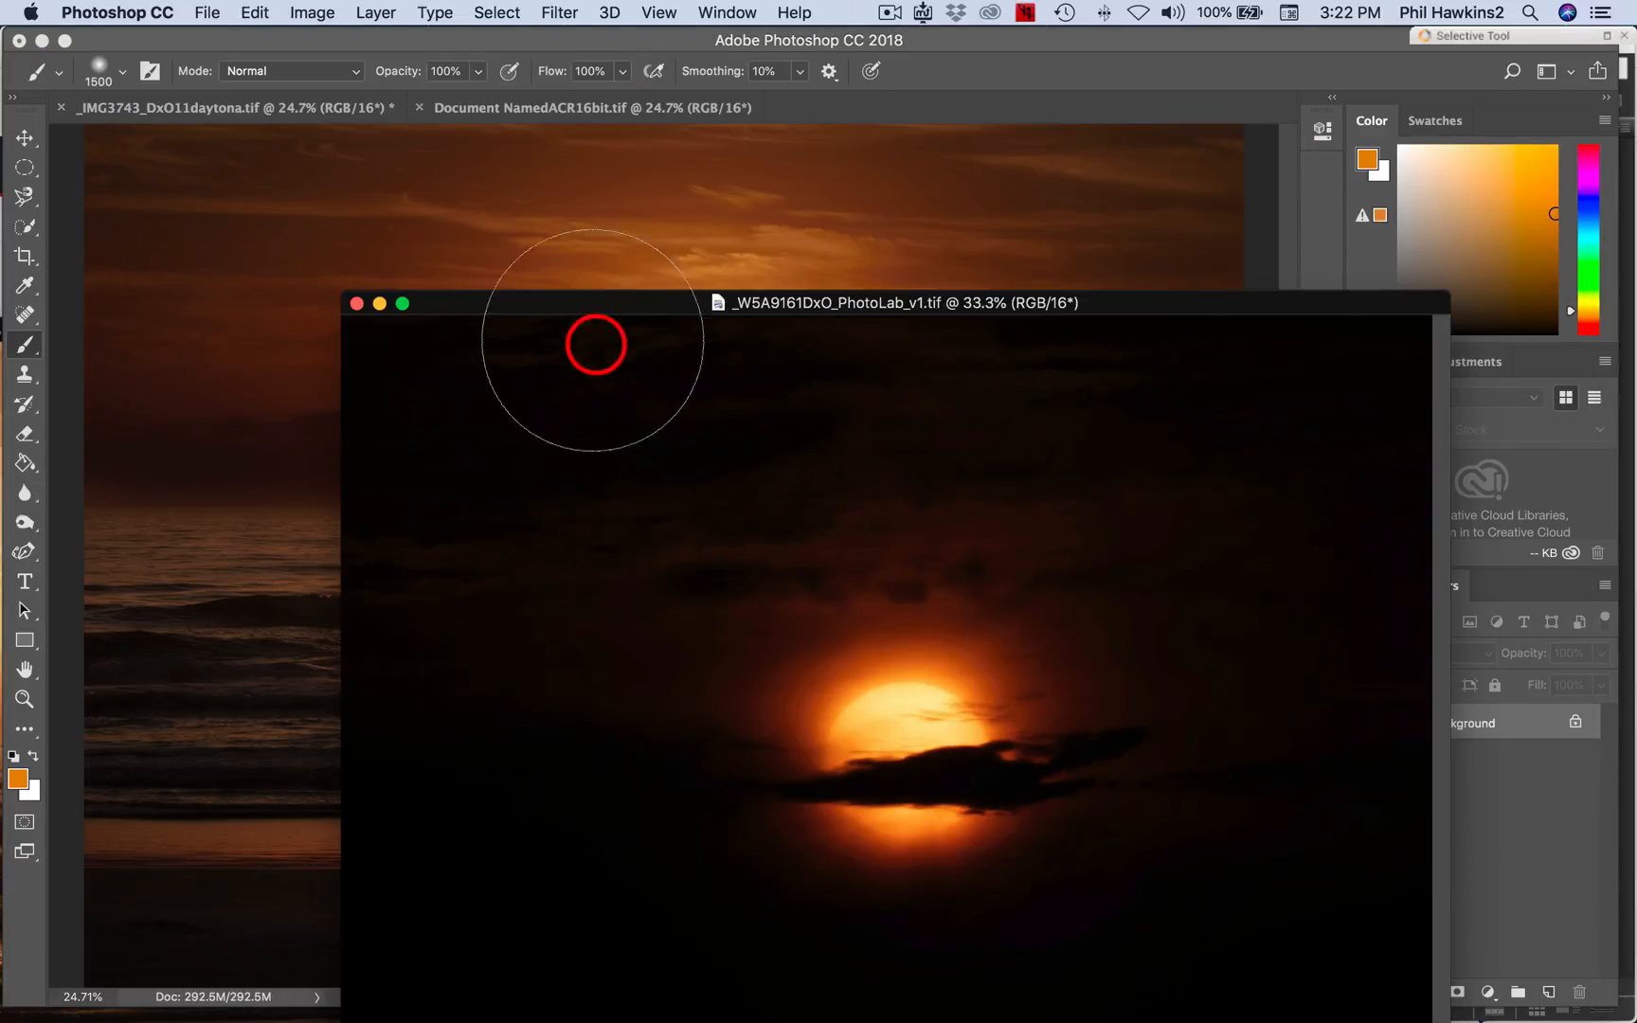
{"action": "left_click_drag", "start_coordinate": [825, 304], "coordinate": [146, 329]}
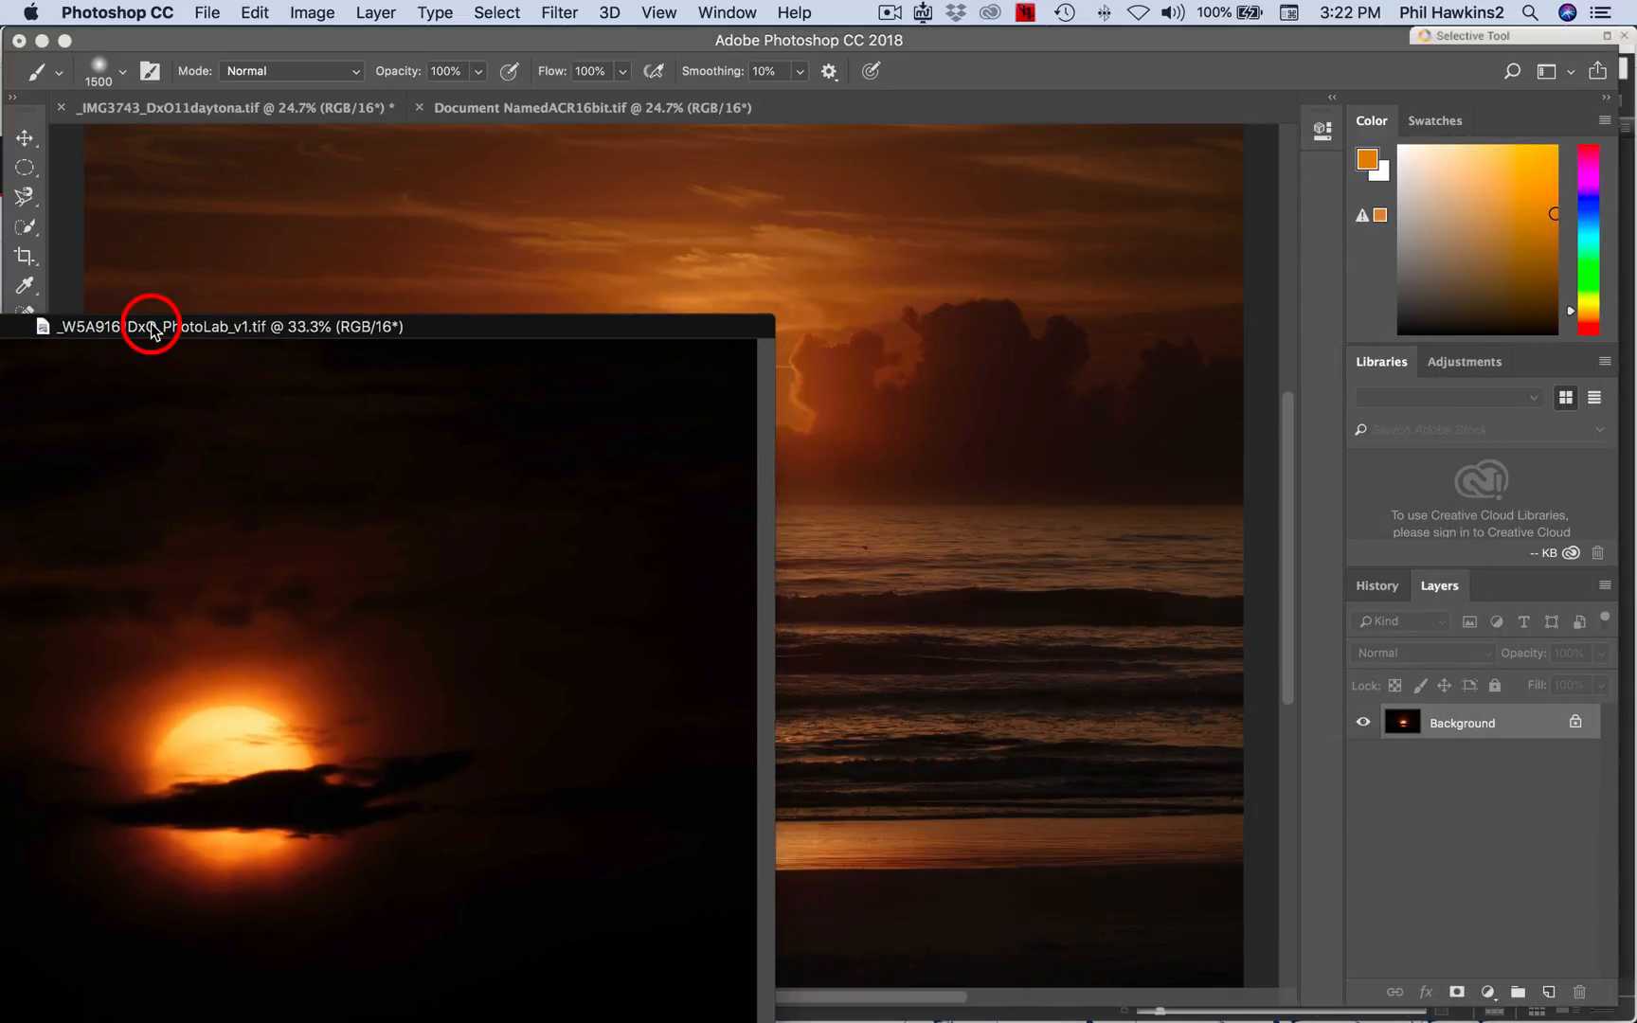
{"action": "left_click", "coordinate": [25, 139]}
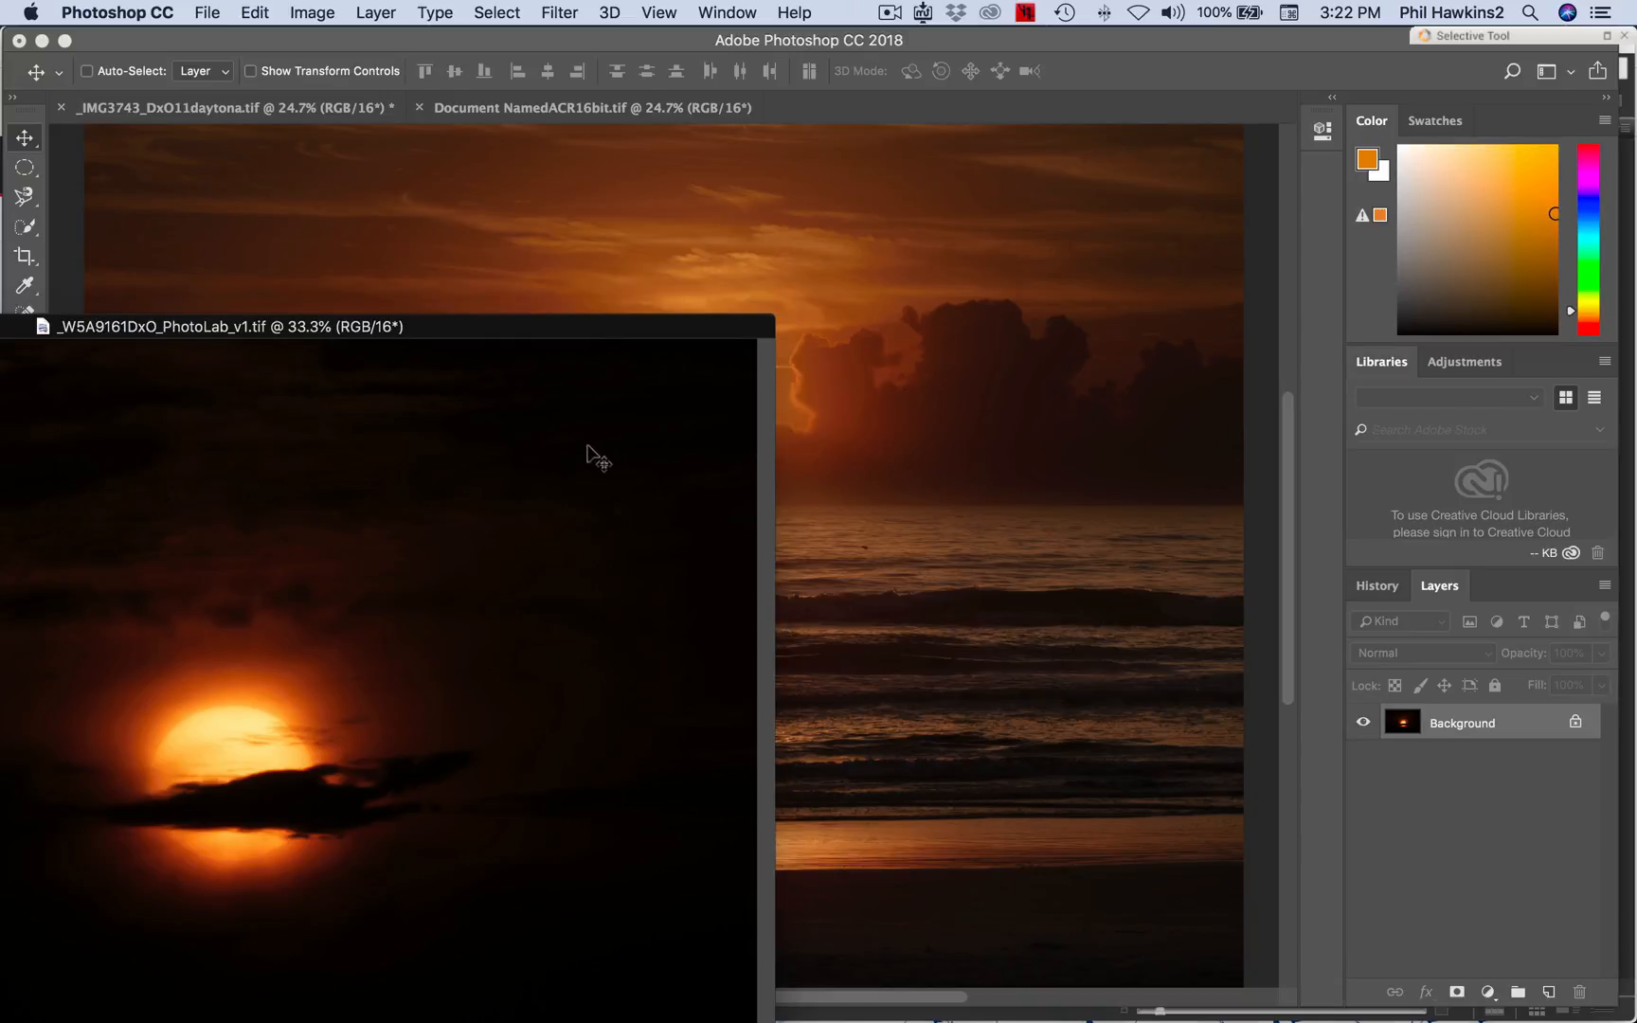
{"action": "left_click_drag", "start_coordinate": [1077, 447], "coordinate": [1079, 453]}
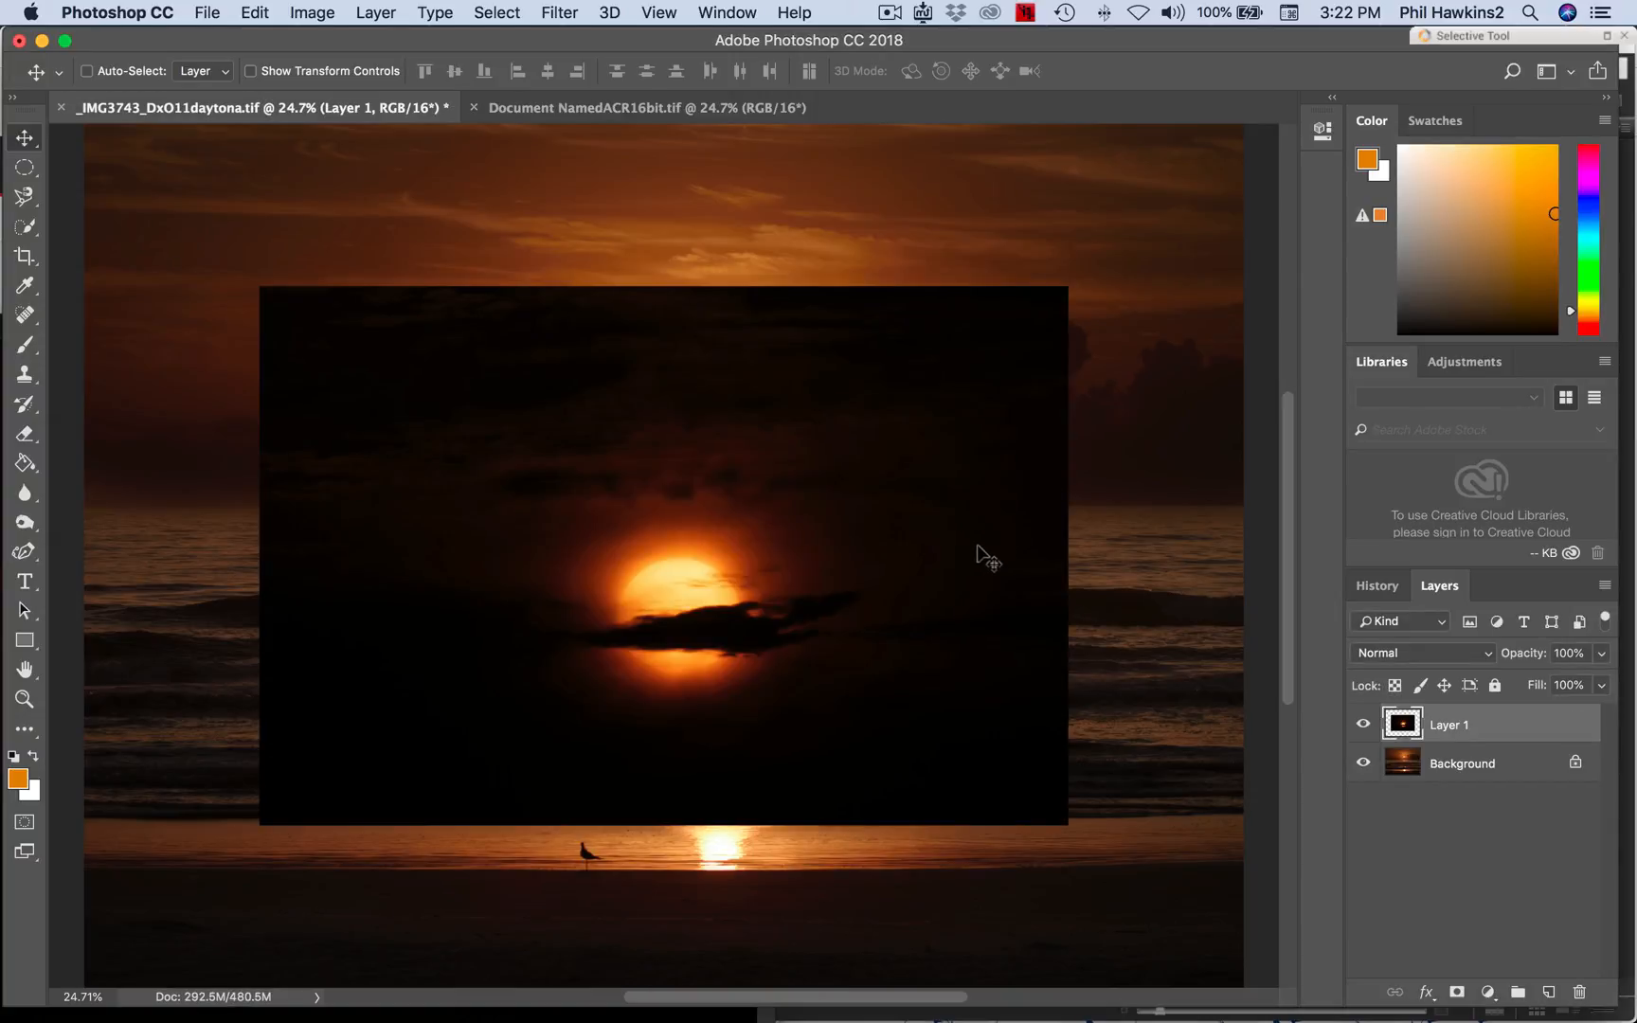
{"action": "left_click_drag", "start_coordinate": [978, 549], "coordinate": [986, 401]}
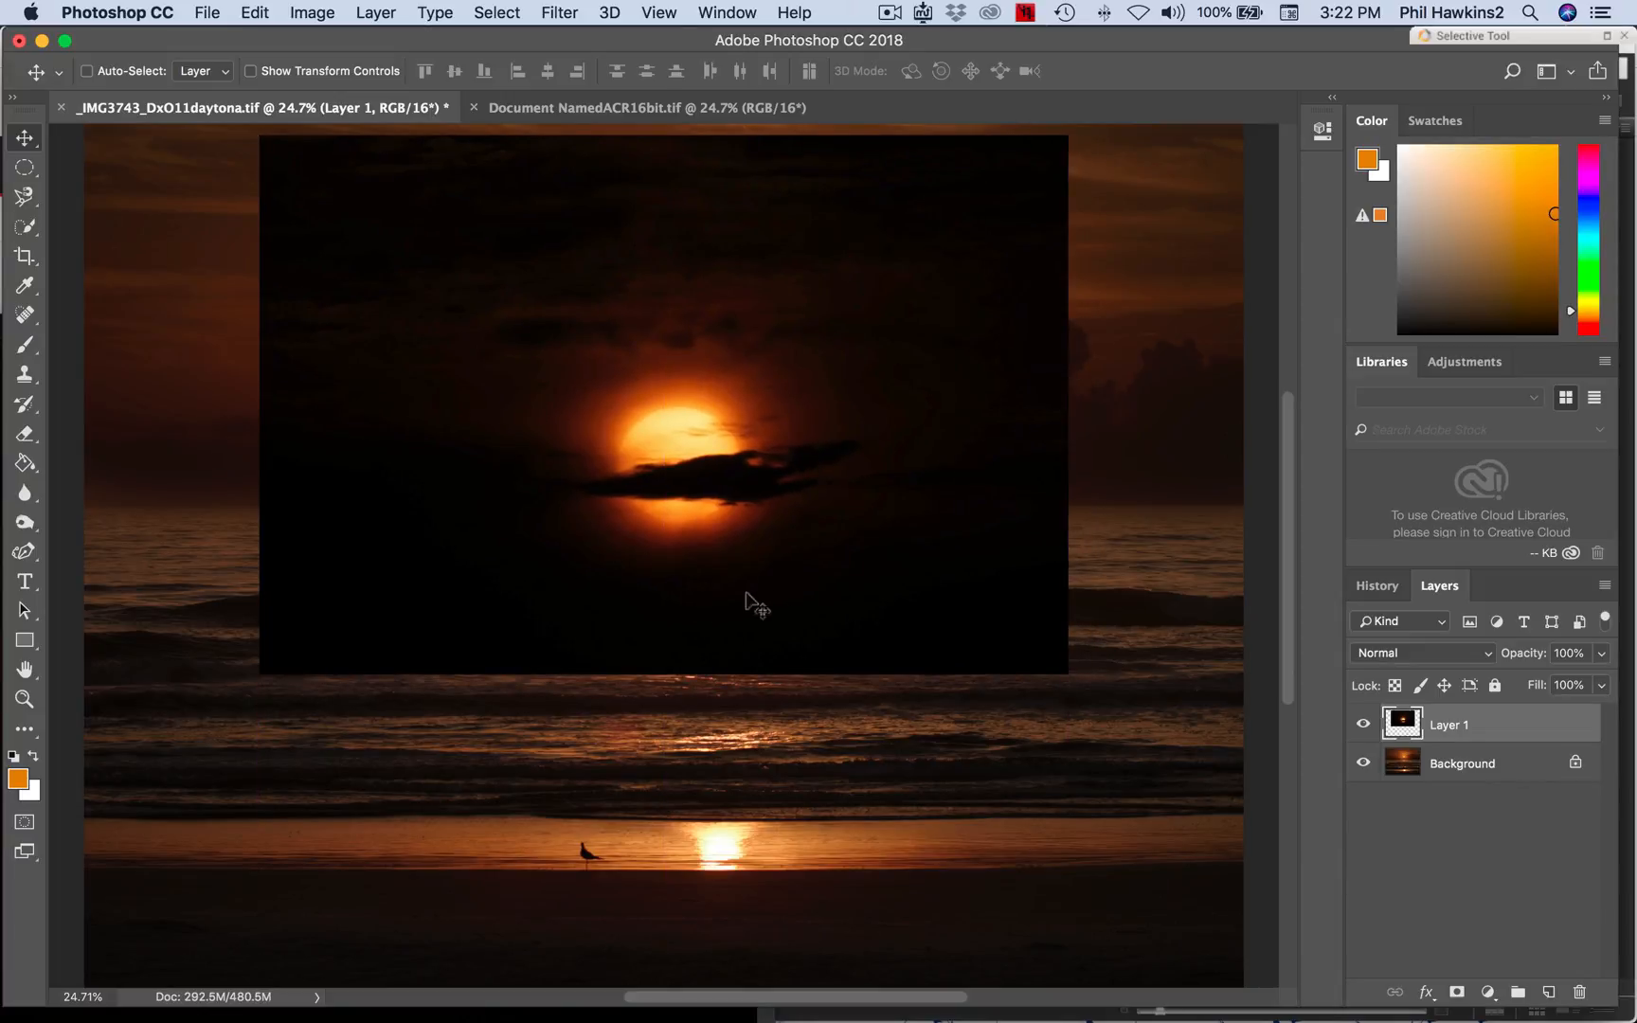
Duplicate the Background layer, and lower the opacity of the sun image on Layer 1 to 52%.
{"action": "left_click", "coordinate": [1523, 767]}
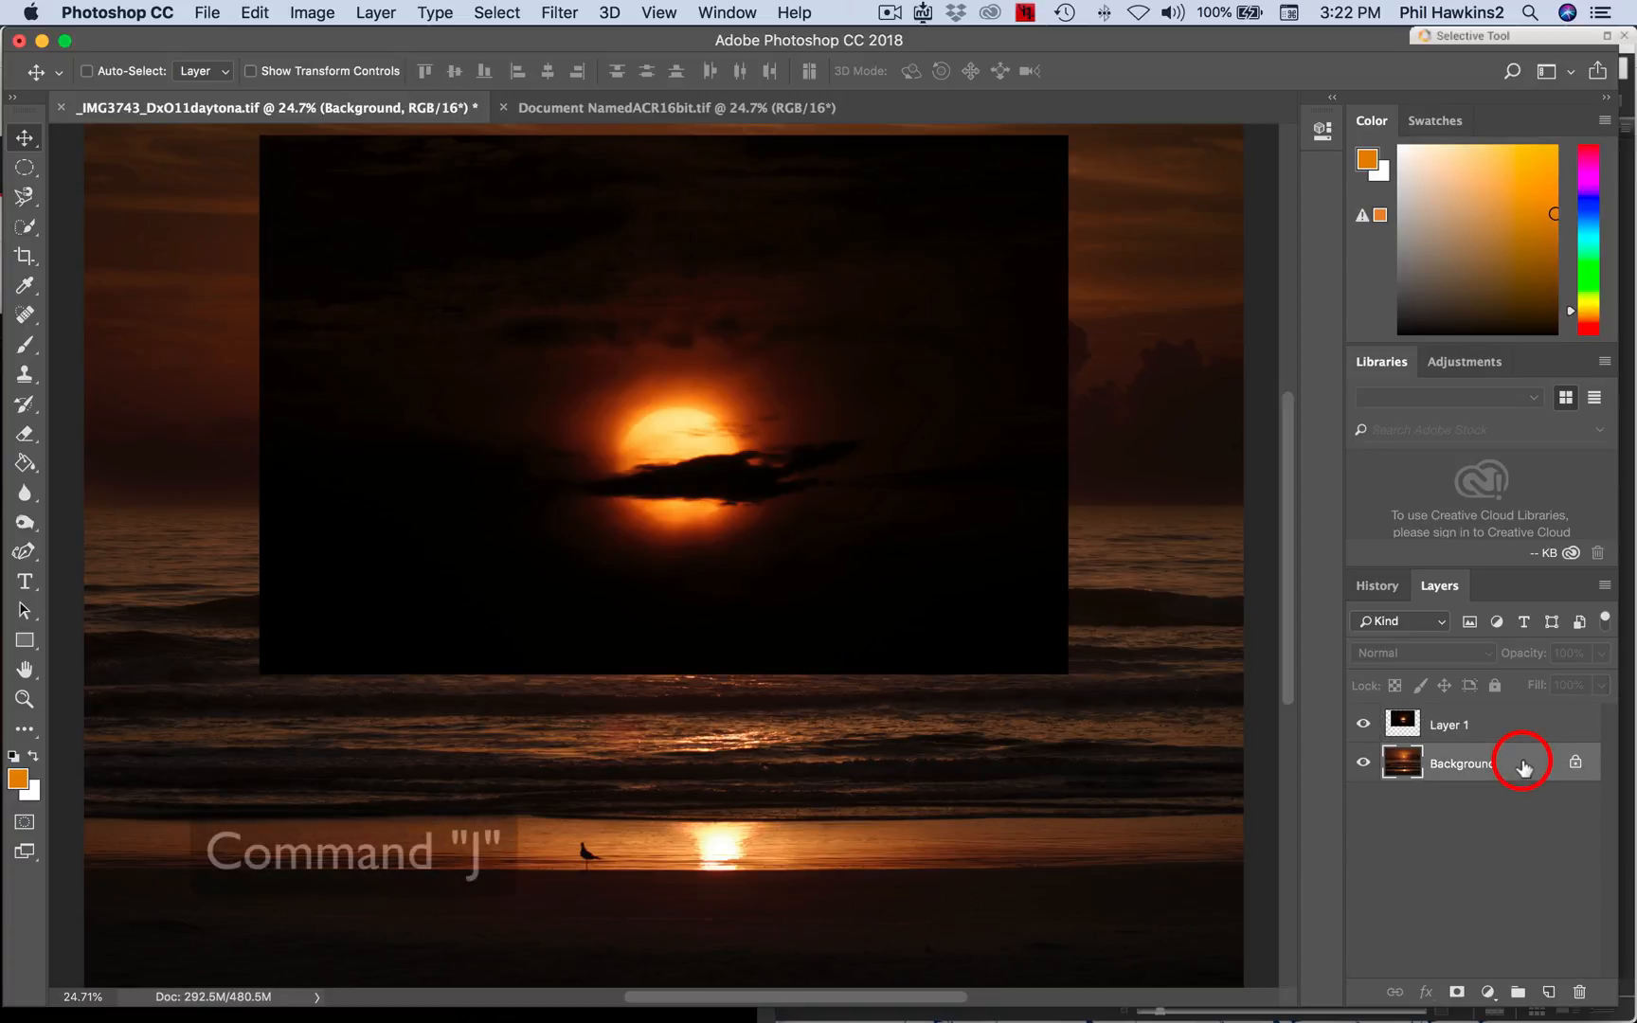
{"action": "key", "text": "super+j"}
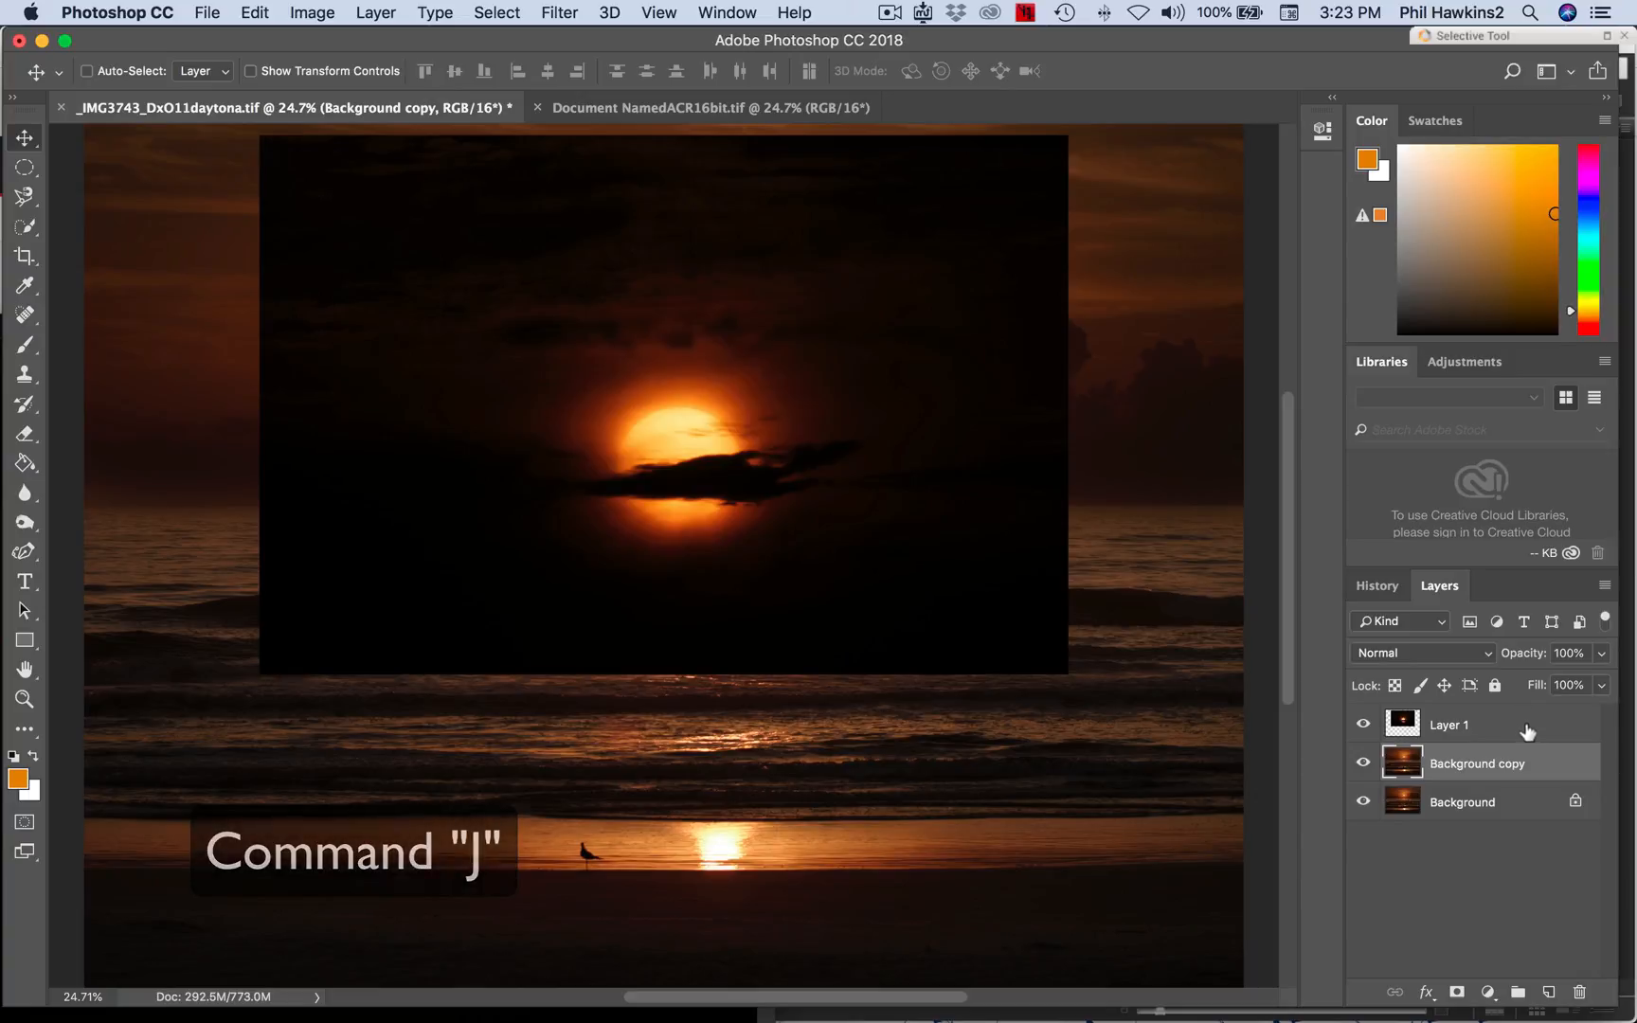
{"action": "left_click", "coordinate": [1527, 731]}
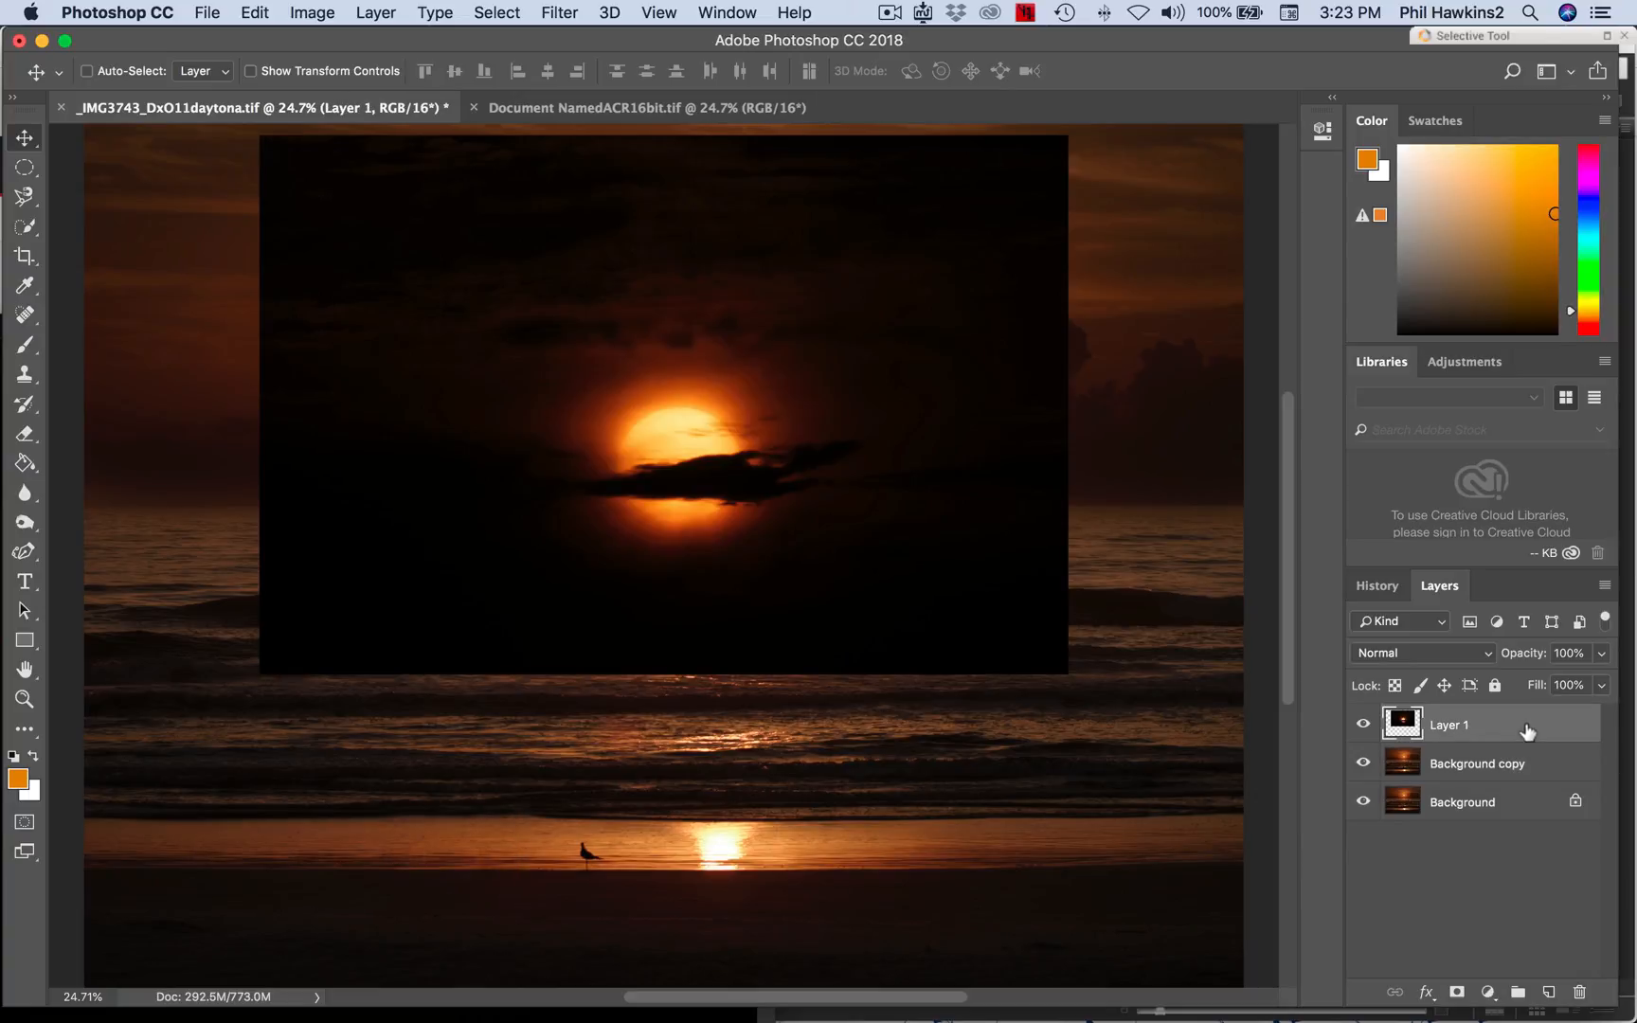
{"action": "left_click", "coordinate": [1601, 653]}
{"action": "left_click_drag", "start_coordinate": [1606, 680], "coordinate": [1550, 678]}
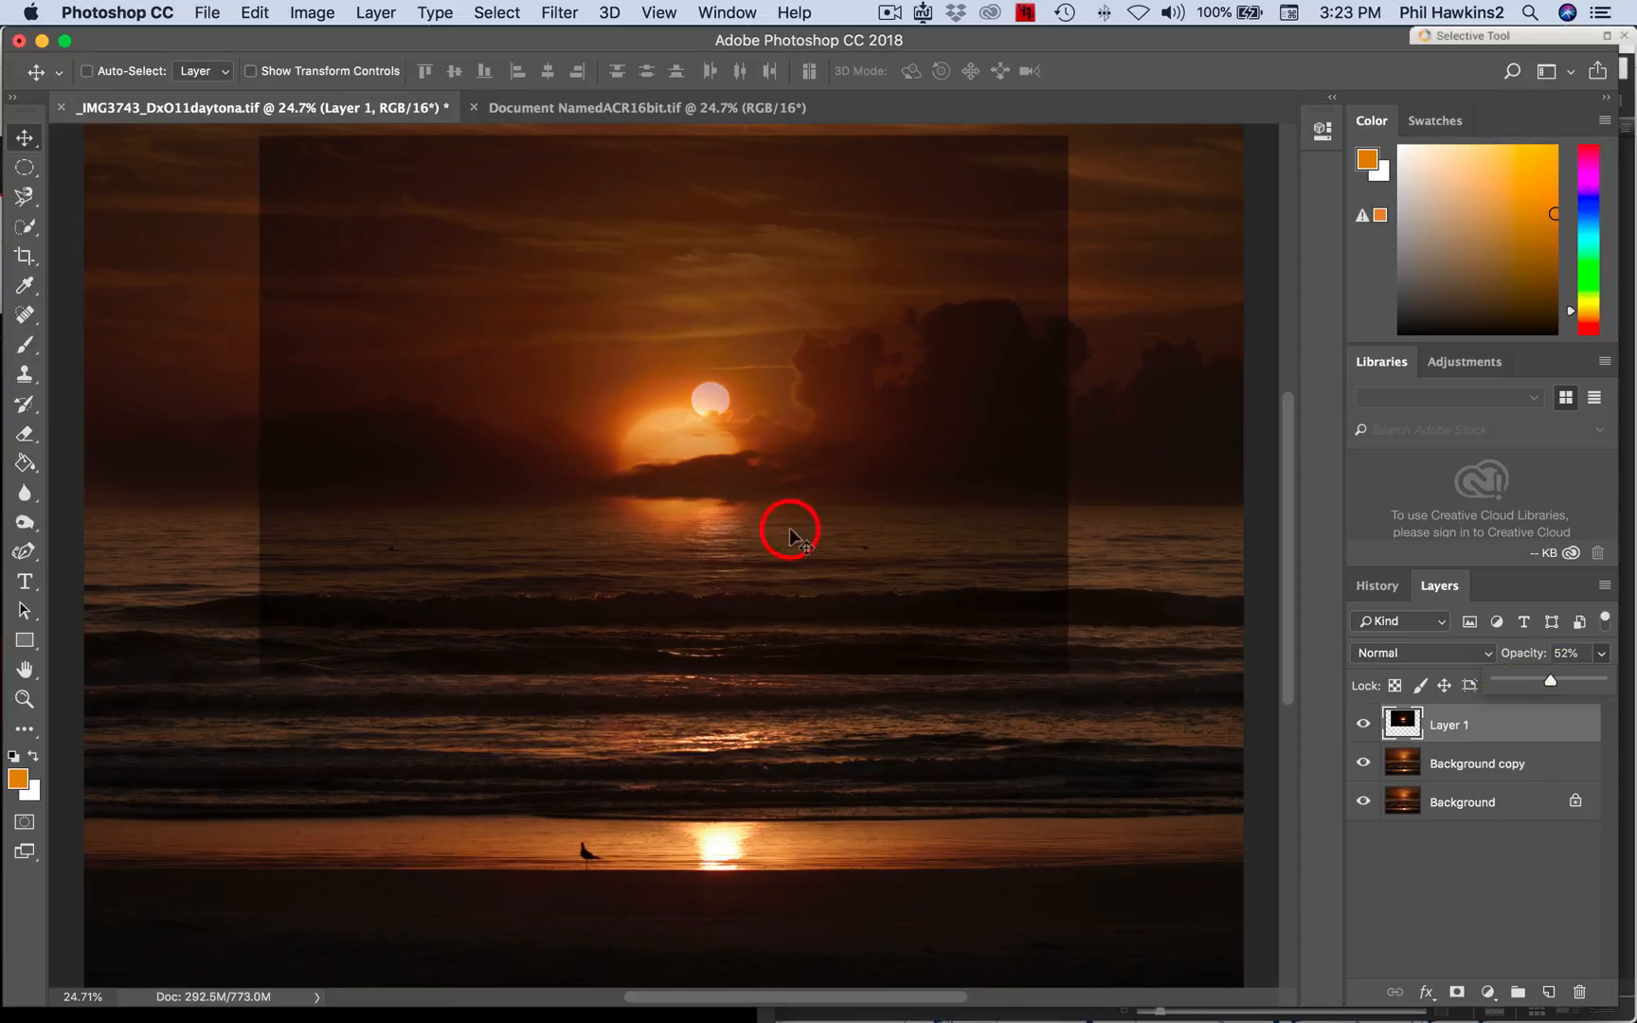
Move Layer 1 up and right so its larger sun surrounds the small original sun above the cloud.
{"action": "left_click_drag", "start_coordinate": [857, 526], "coordinate": [888, 476]}
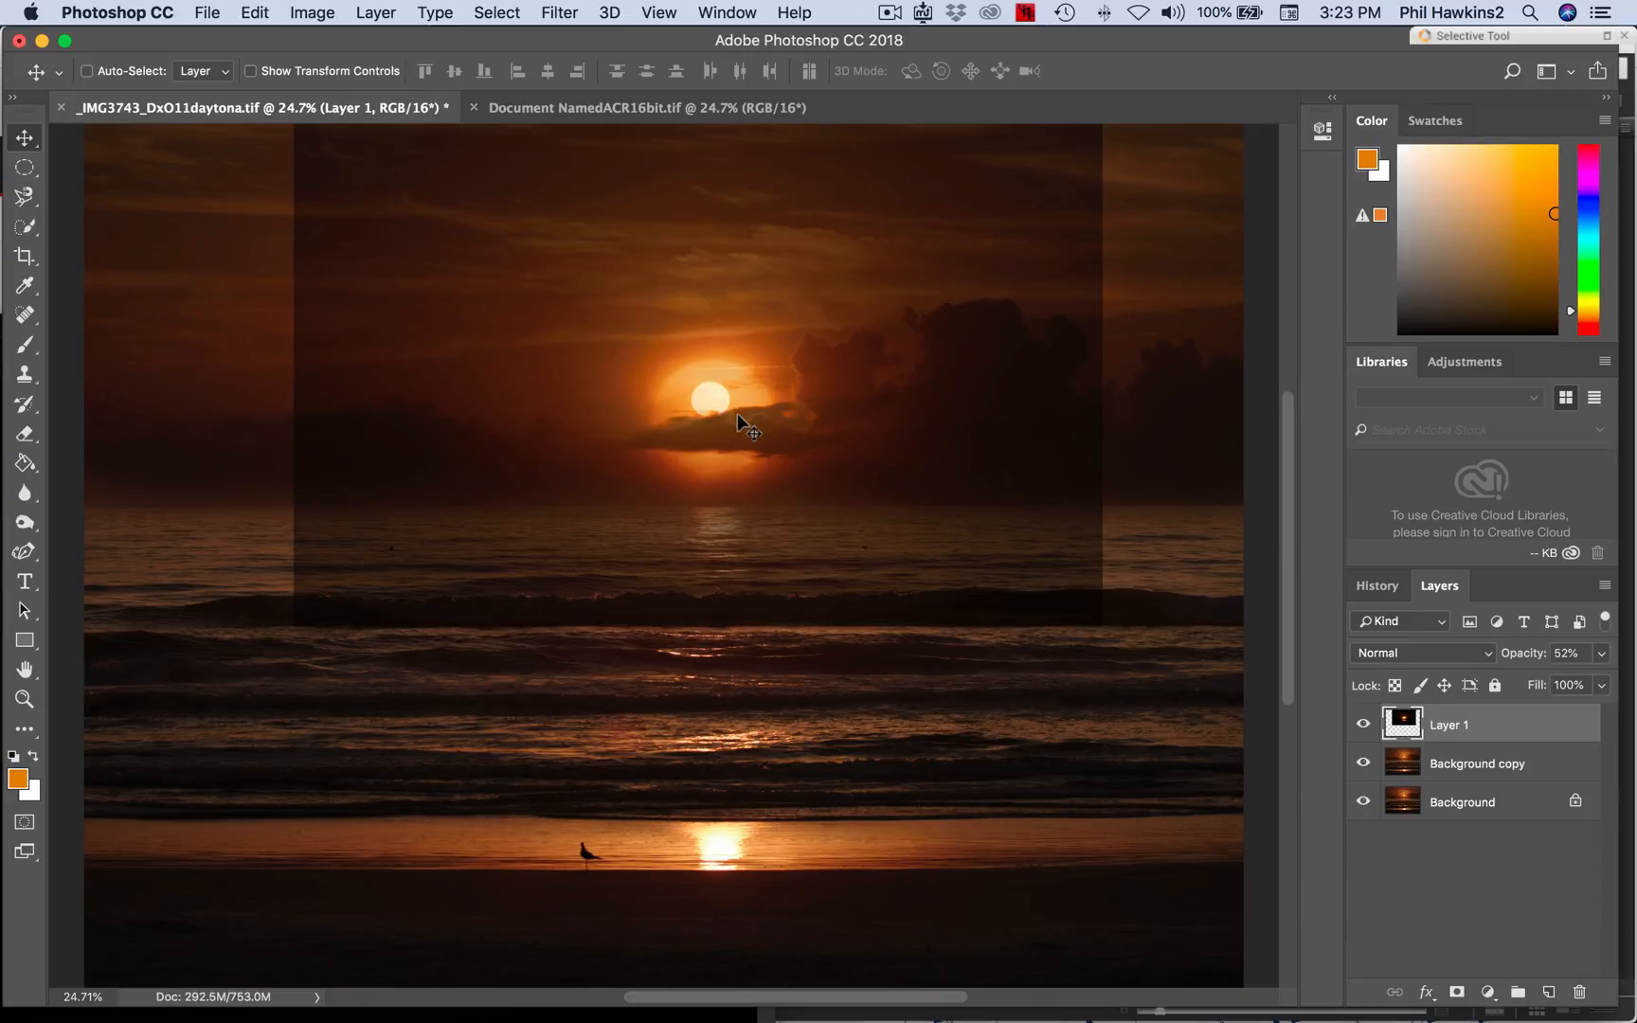
{"action": "left_click_drag", "start_coordinate": [738, 417], "coordinate": [740, 414]}
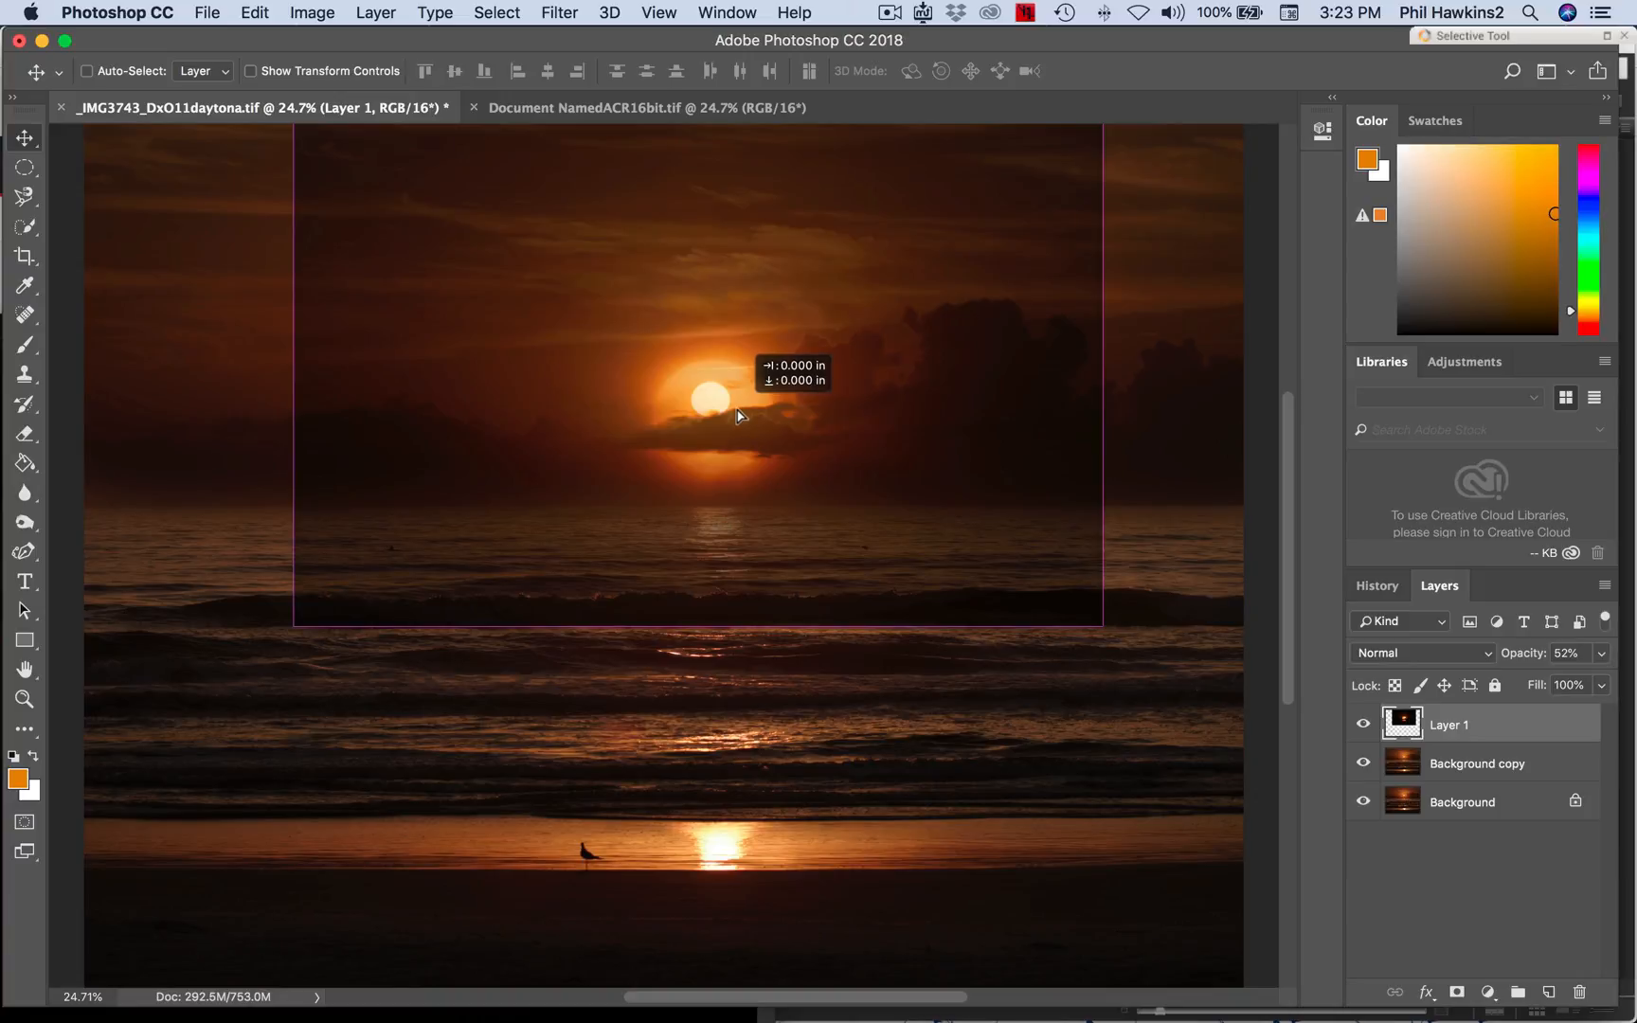
{"action": "left_click_drag", "start_coordinate": [740, 415], "coordinate": [741, 415]}
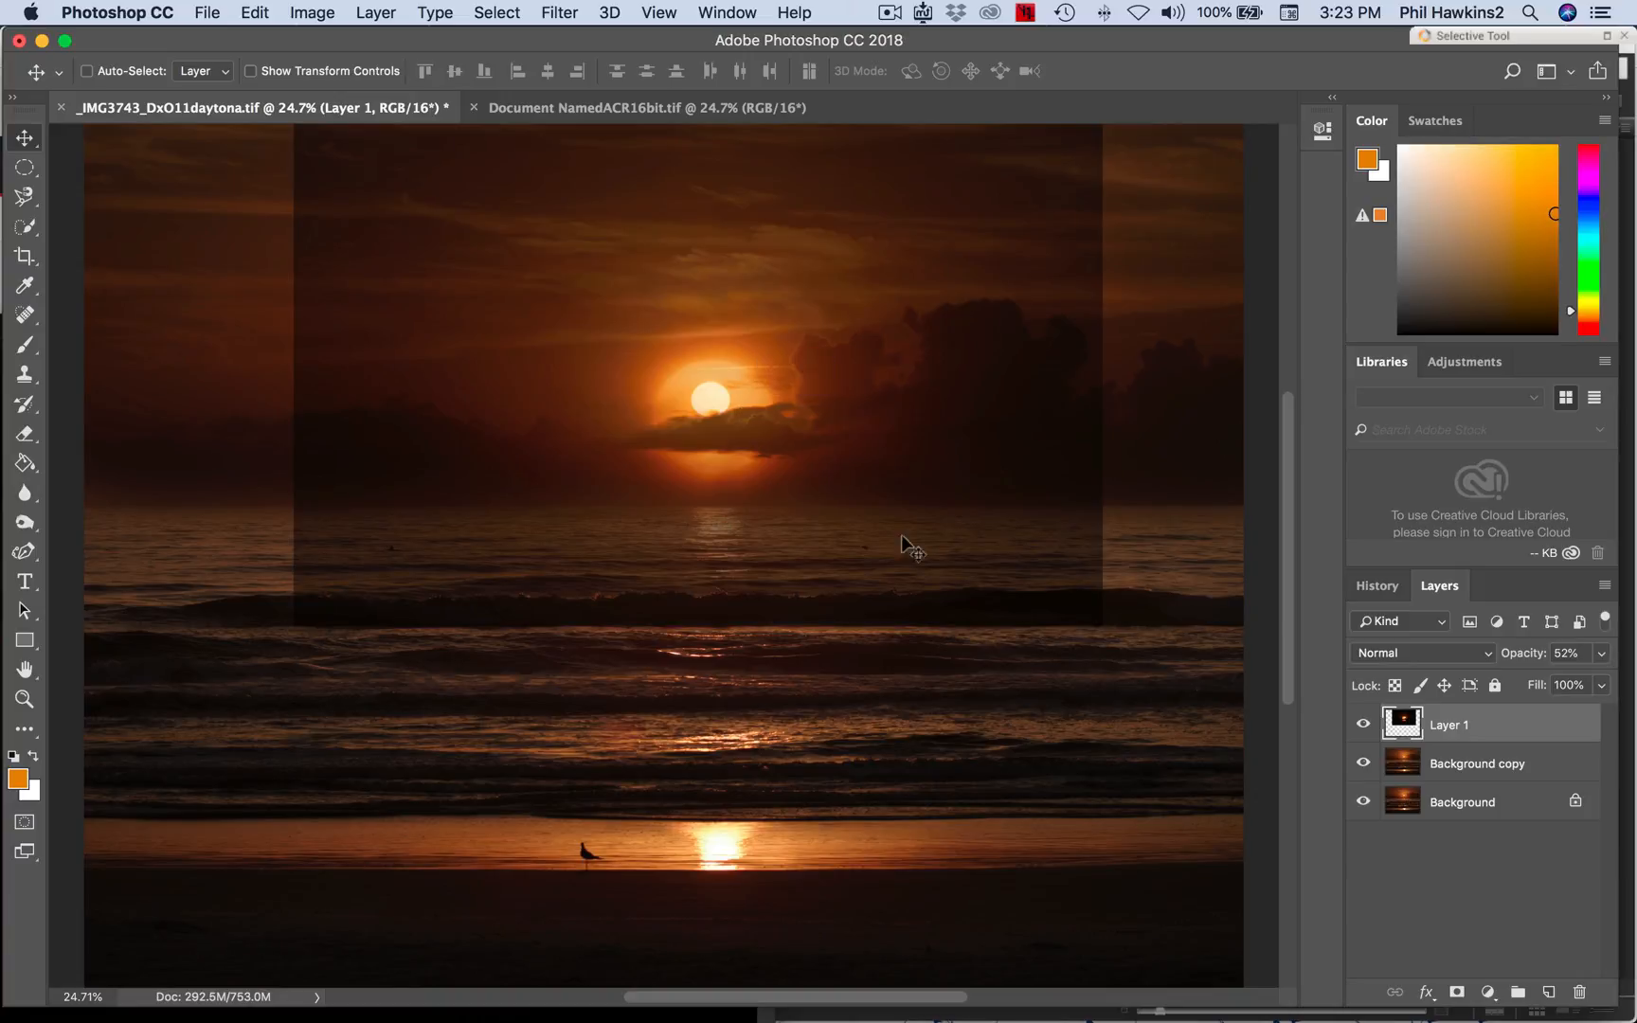
Set Layer 1's blend mode to Screen and its opacity to 100%.
{"action": "left_click", "coordinate": [1440, 655]}
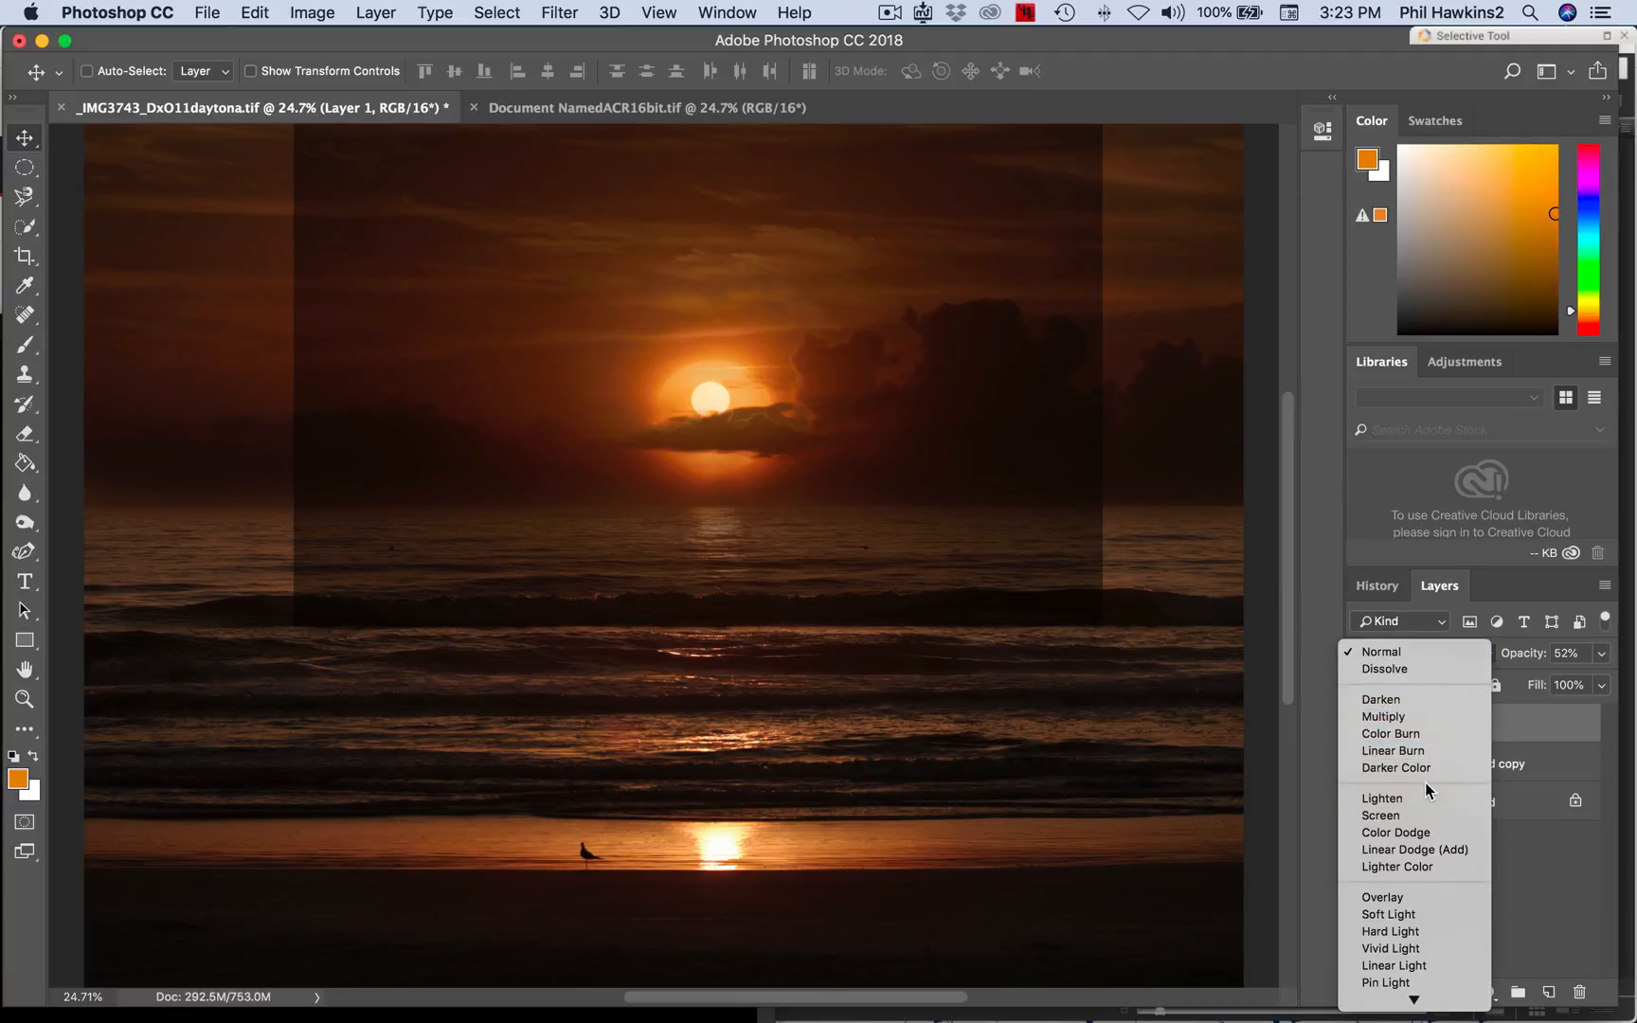
{"action": "left_click", "coordinate": [1424, 814]}
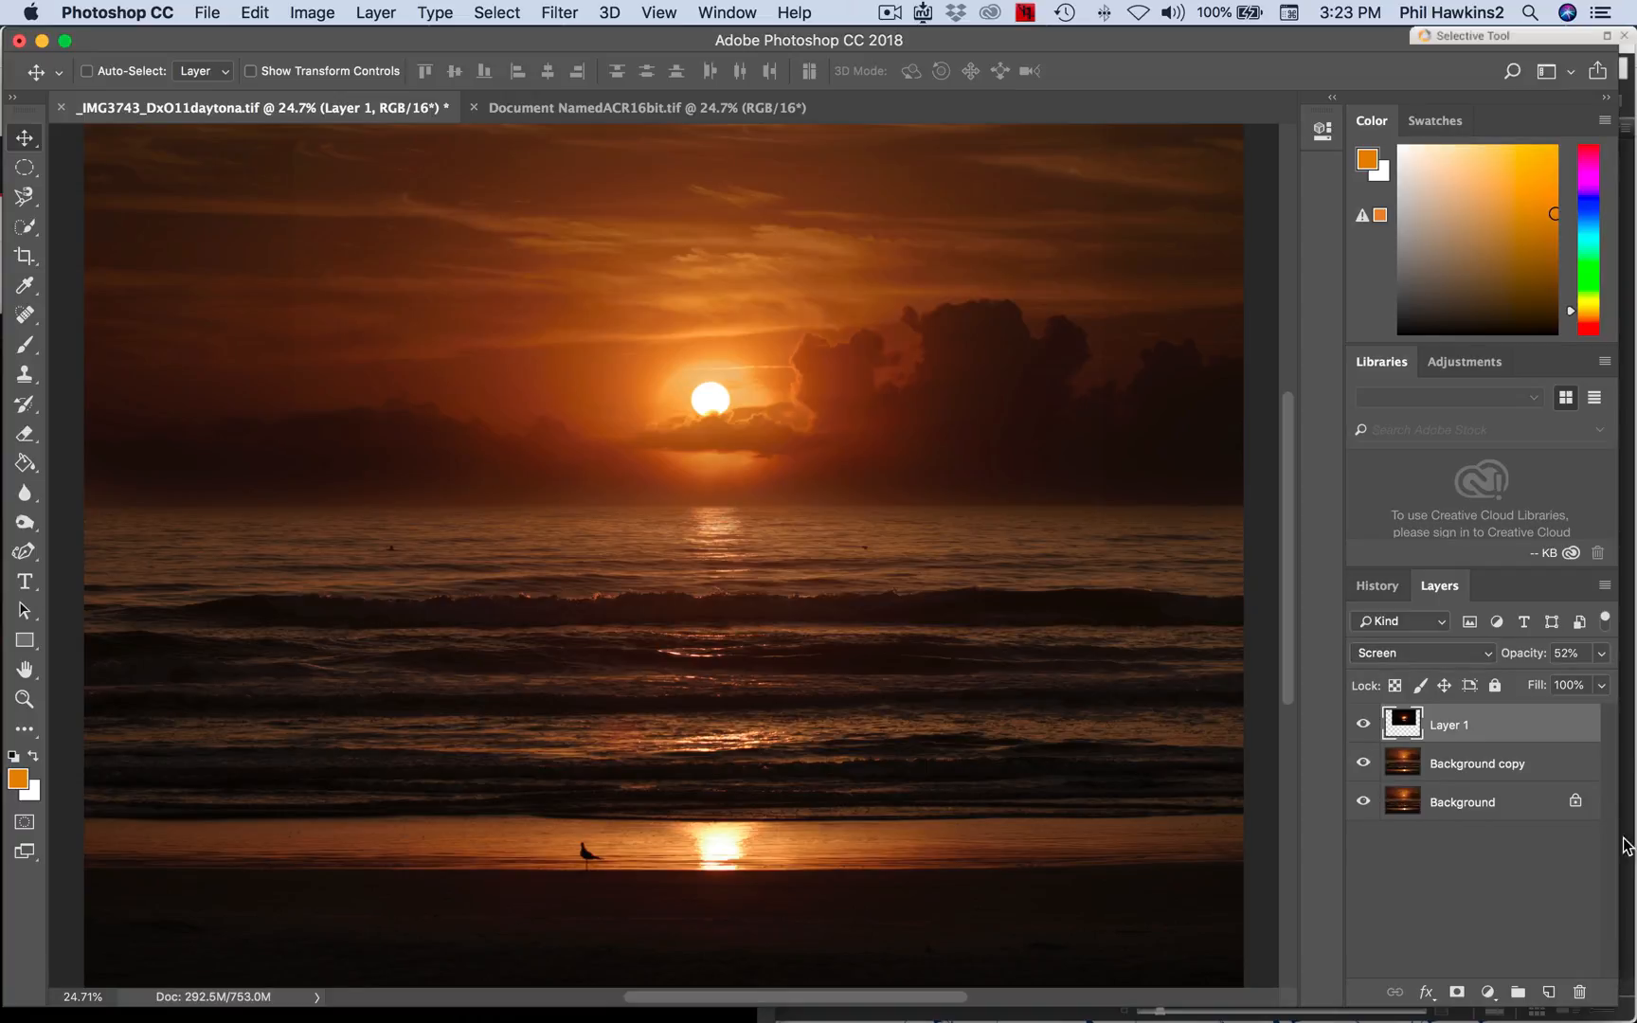
{"action": "left_click", "coordinate": [1600, 653]}
{"action": "left_click_drag", "start_coordinate": [1550, 680], "coordinate": [1626, 675]}
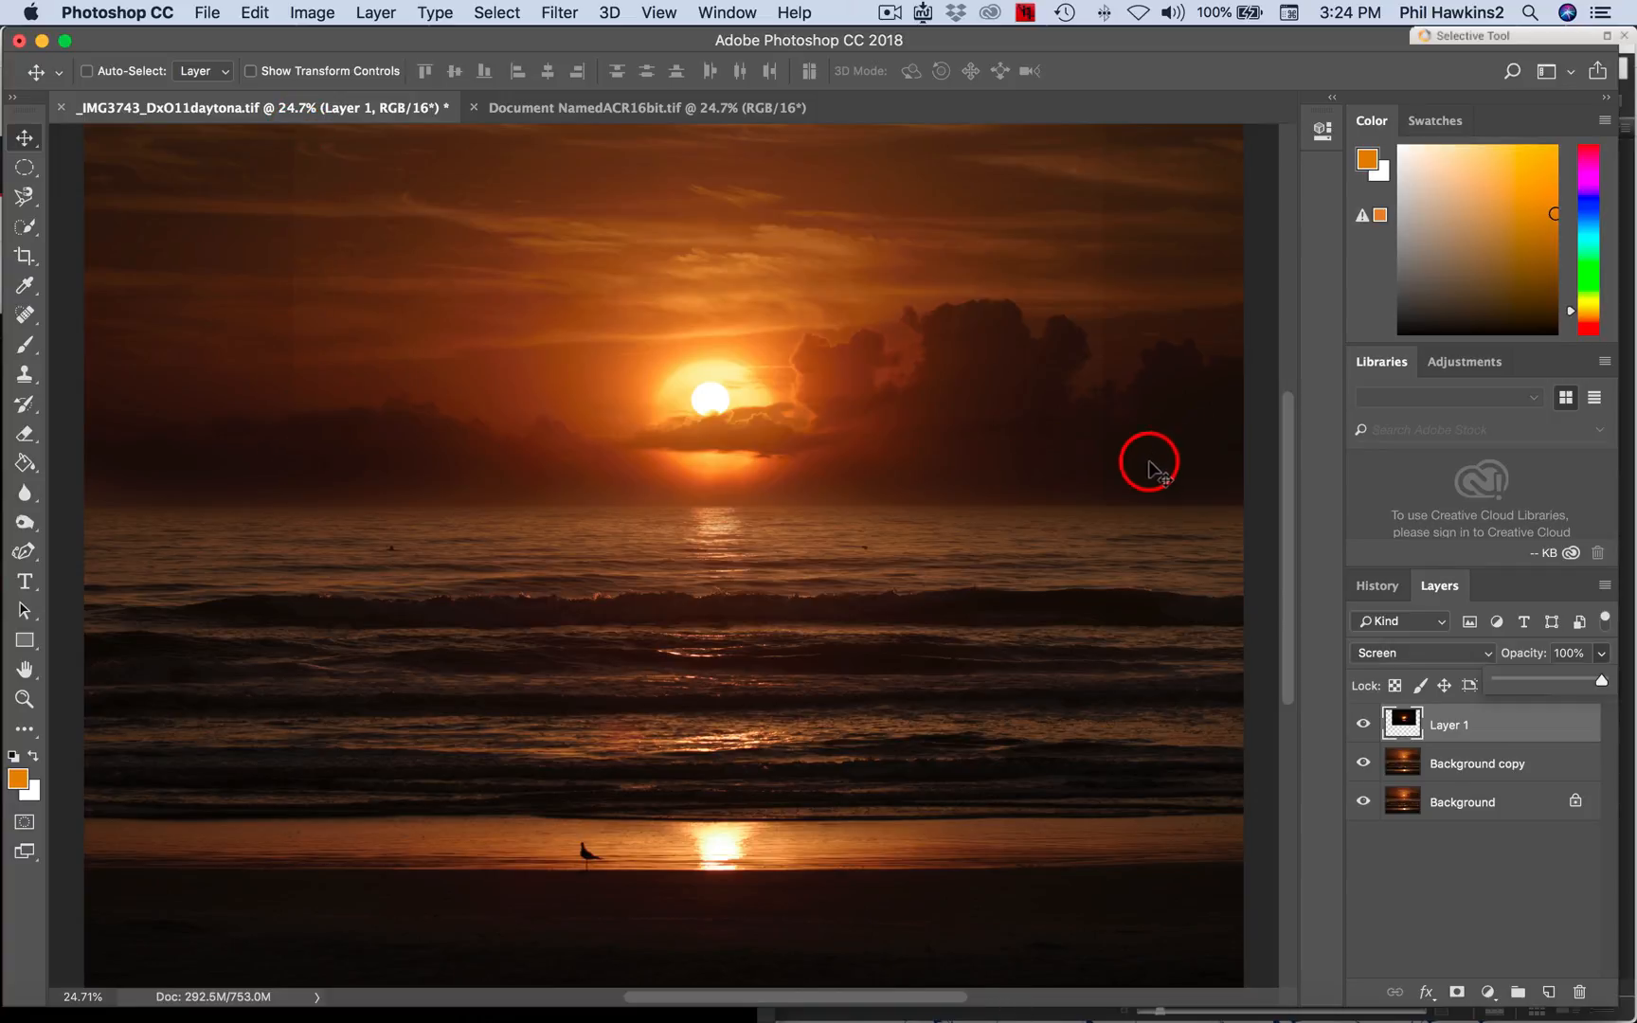
Erase parts of Layer 1 over the dark clouds right of the sun with a 1100 px Eraser.
{"action": "left_click", "coordinate": [1475, 723]}
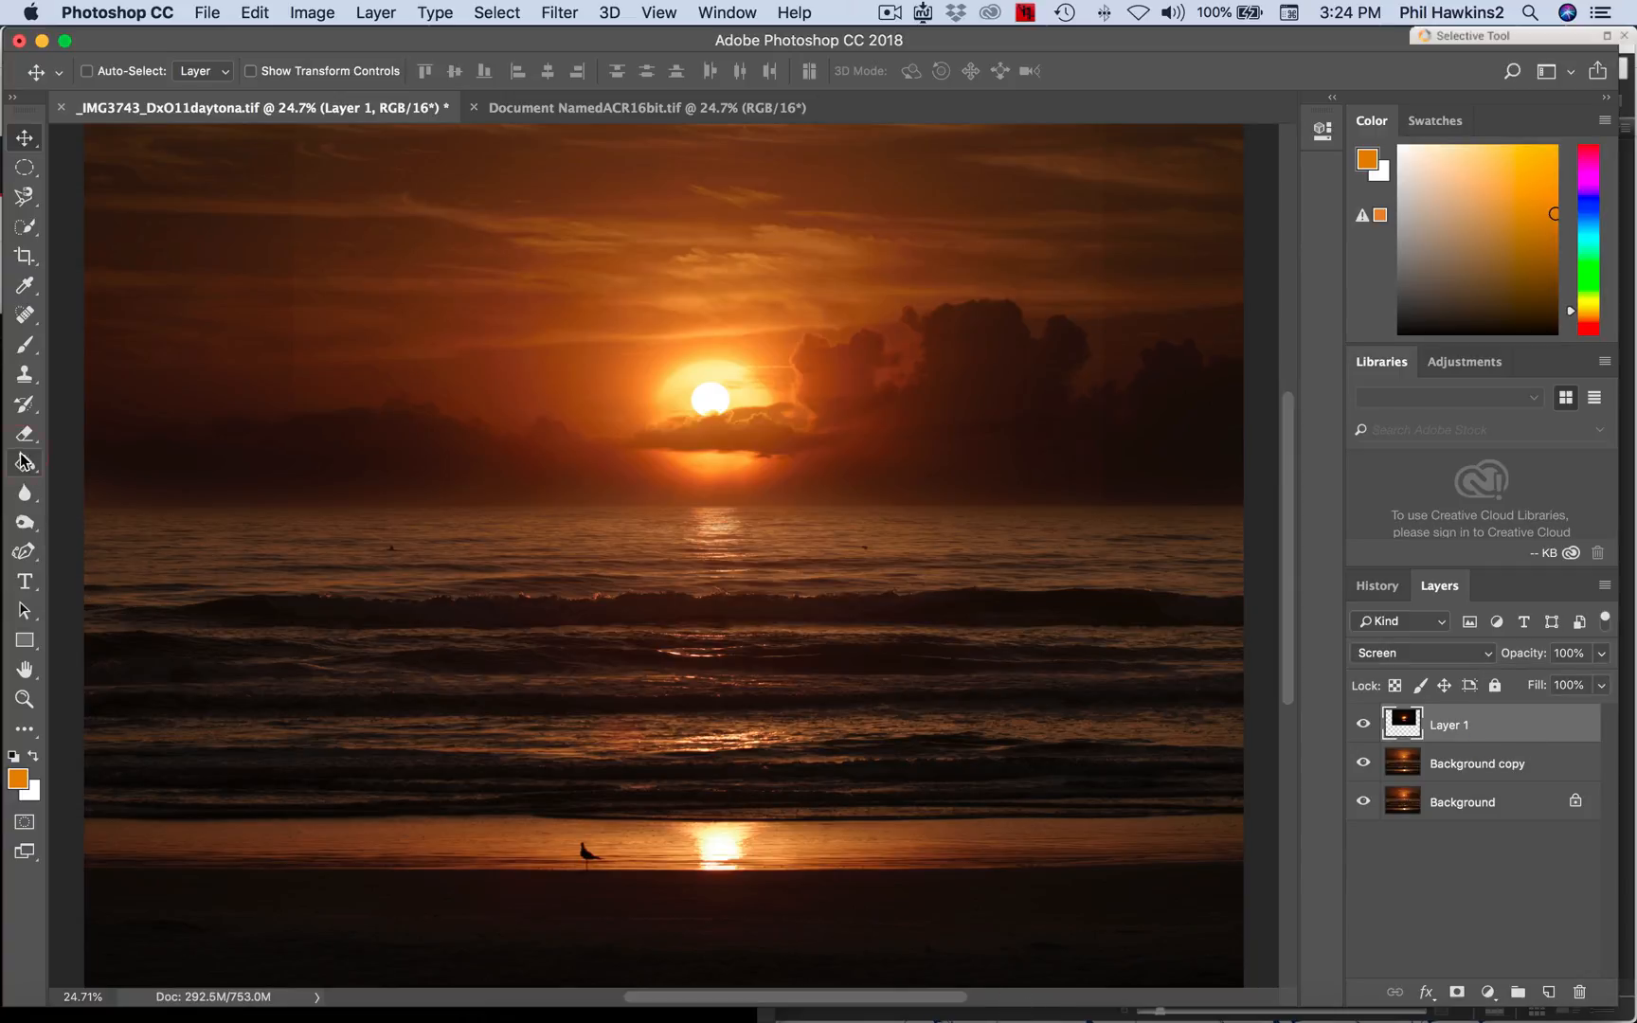
{"action": "left_click", "coordinate": [25, 433]}
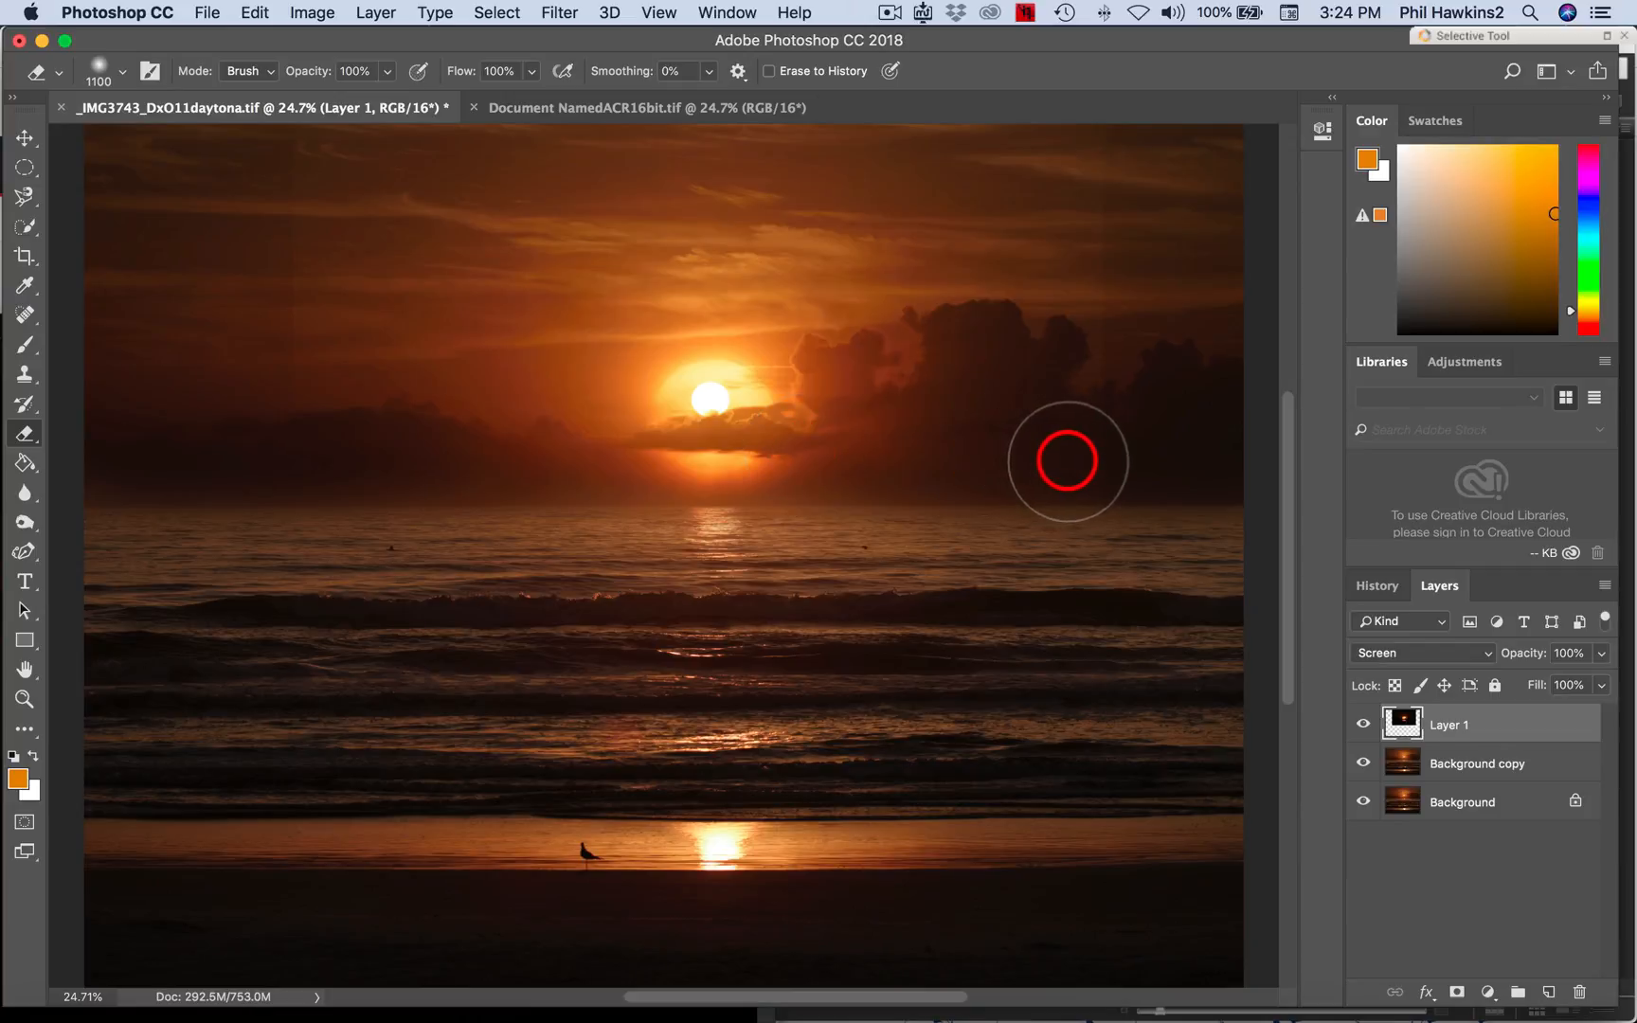
{"action": "left_click_drag", "start_coordinate": [1067, 461], "coordinate": [1077, 463]}
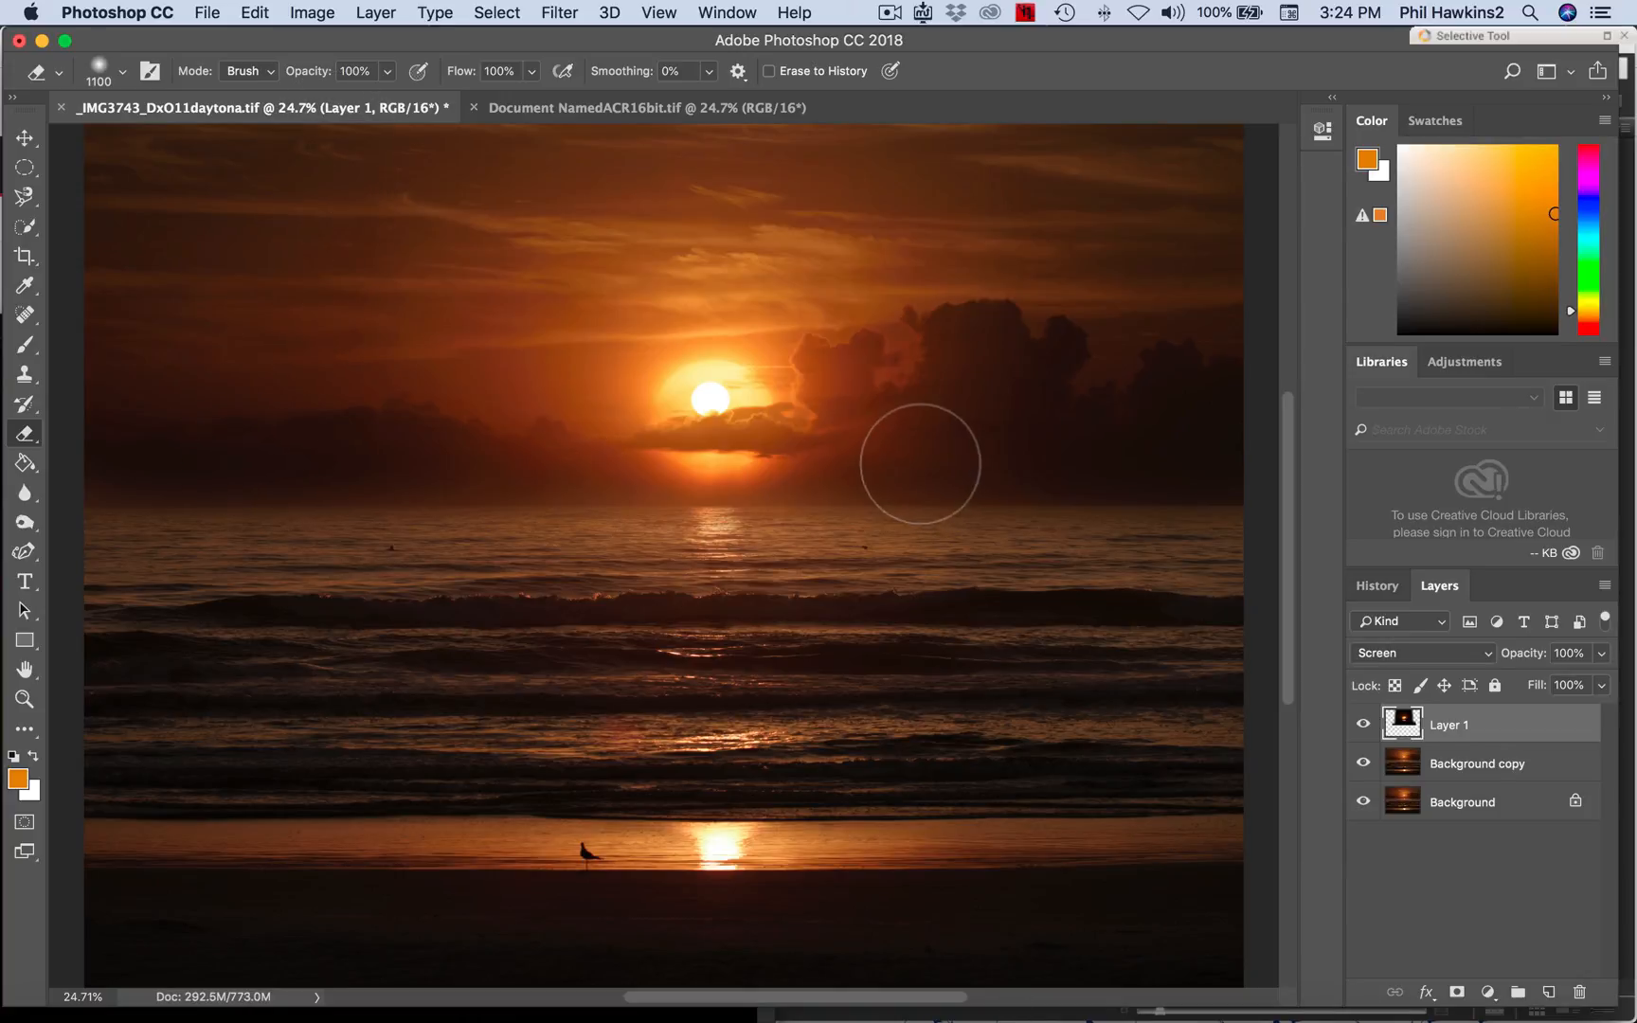
{"action": "mouse_move", "coordinate": [964, 421]}
{"action": "left_mouse_down"}
{"action": "mouse_move", "coordinate": [929, 451]}
{"action": "mouse_move", "coordinate": [843, 420]}
{"action": "left_mouse_up"}
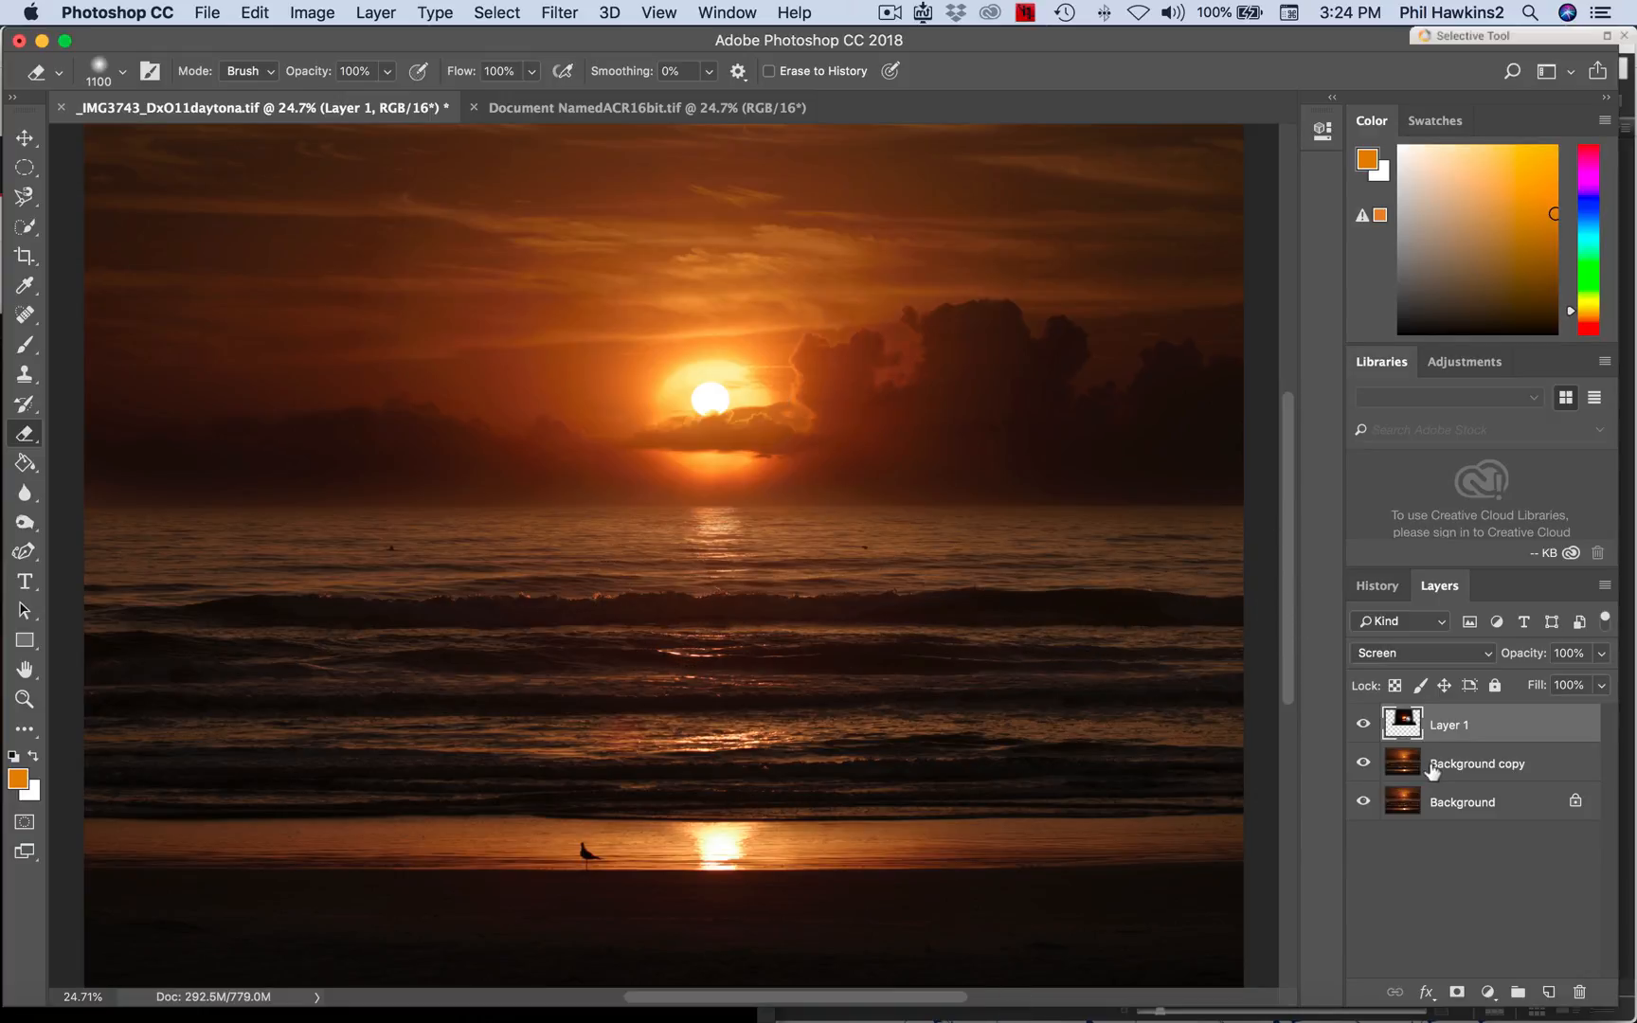
Flatten the image into a single Background layer.
{"action": "left_click", "coordinate": [1610, 681]}
{"action": "left_click", "coordinate": [1605, 586]}
{"action": "left_click", "coordinate": [1607, 585]}
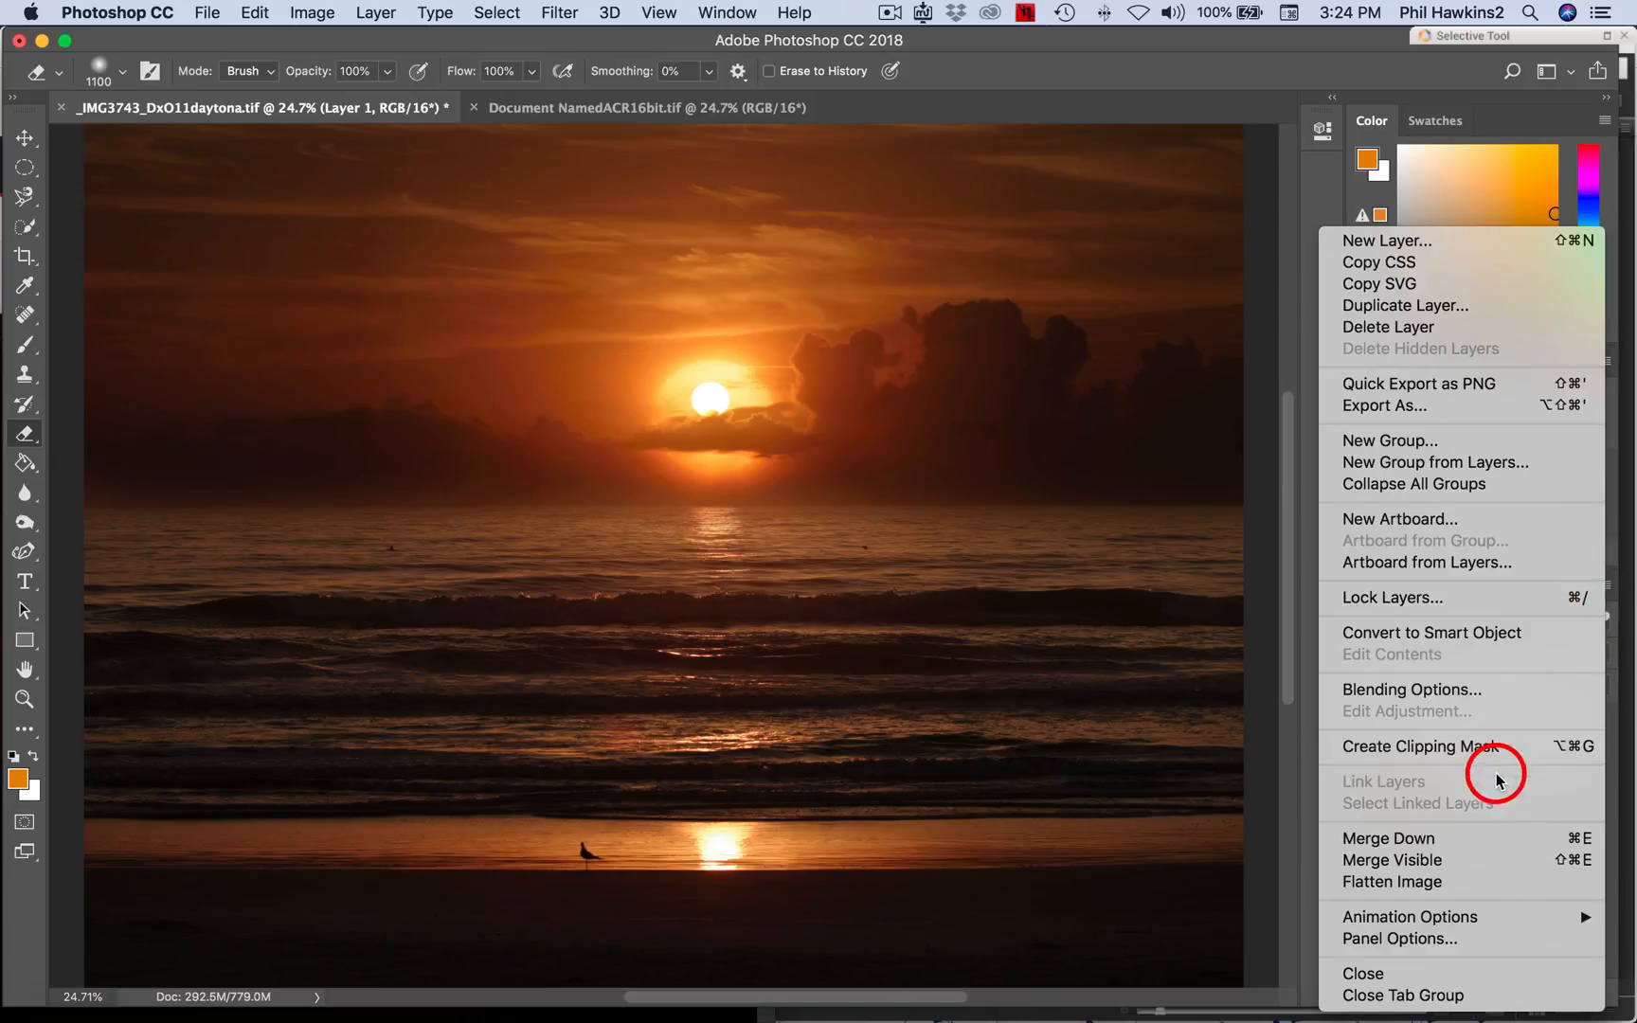
{"action": "left_click", "coordinate": [1483, 887]}
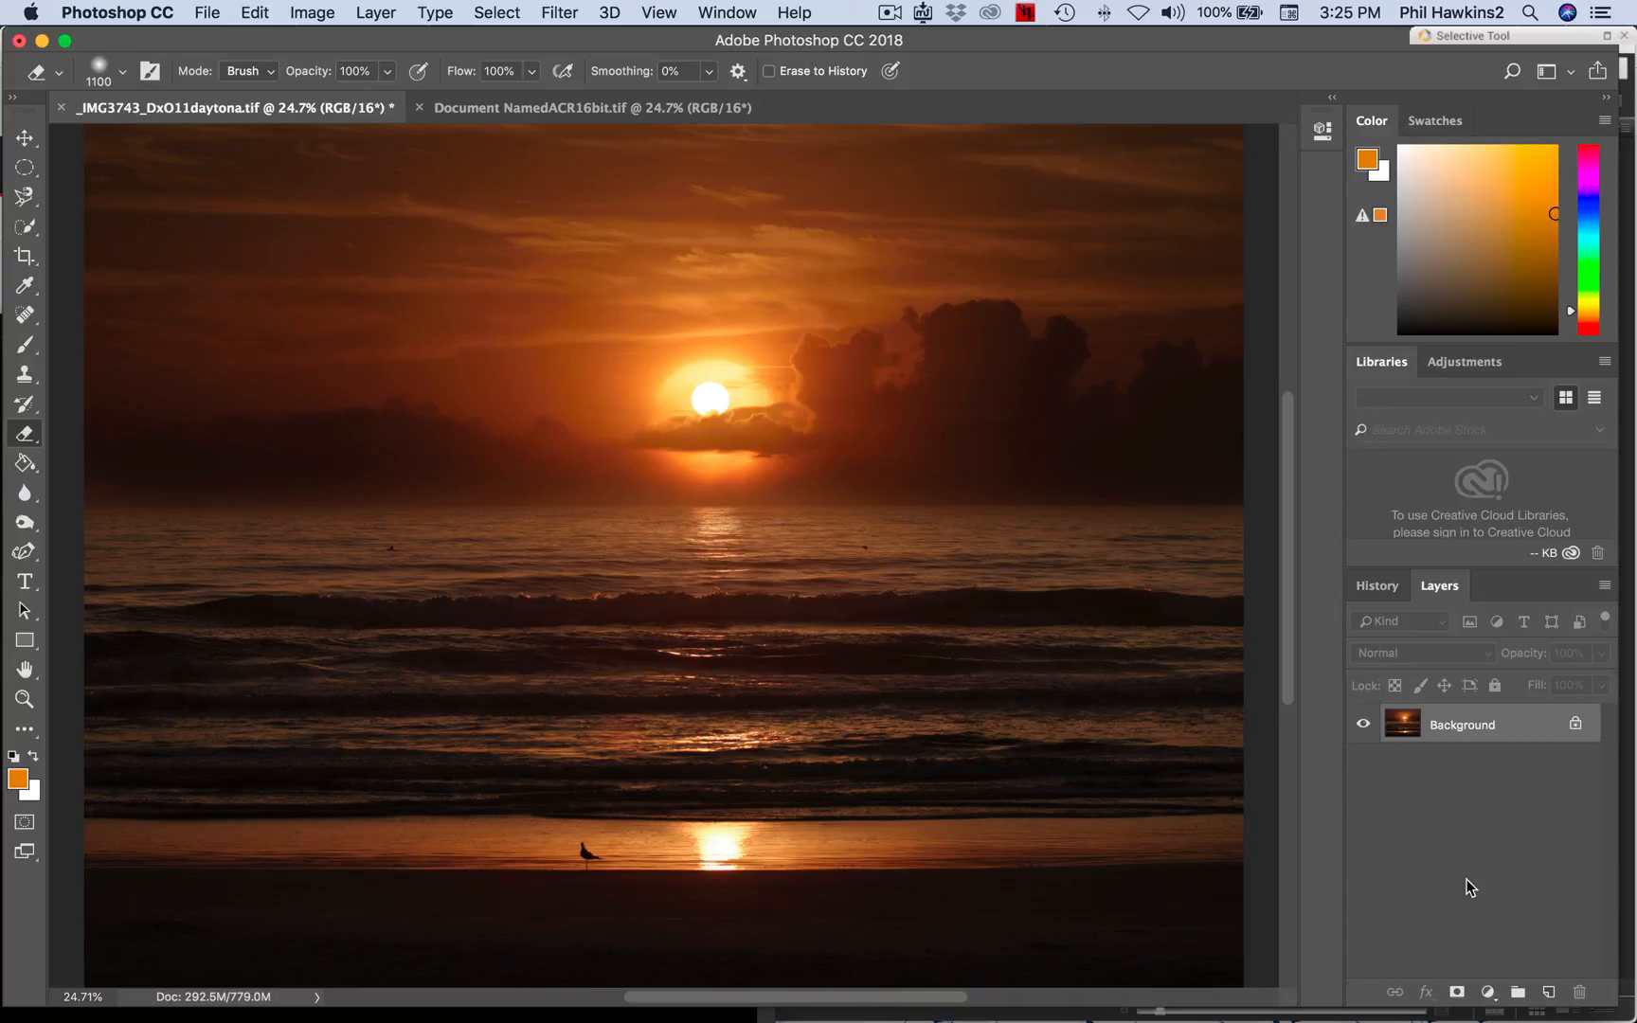
Cover the right side of the small white sun with the 175 px Clone Stamp, sampling the larger sun's yellow glow.
{"action": "key", "text": "super+1"}
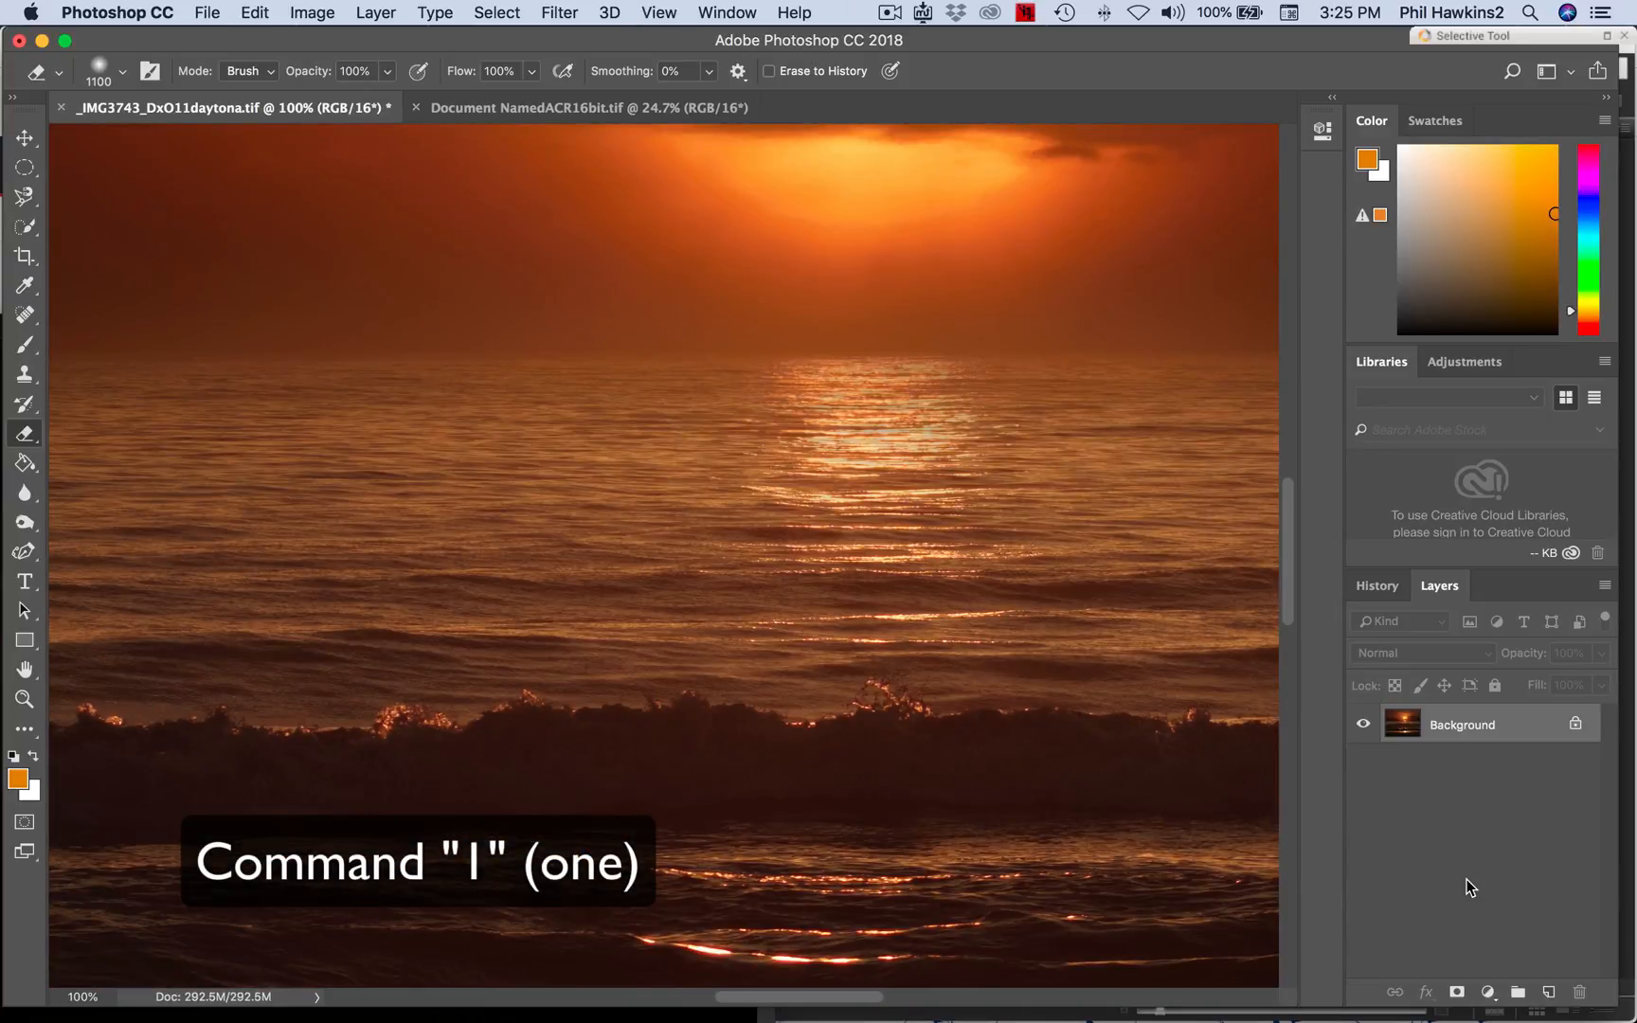
{"action": "left_click_drag", "start_coordinate": [1096, 541], "coordinate": [979, 891]}
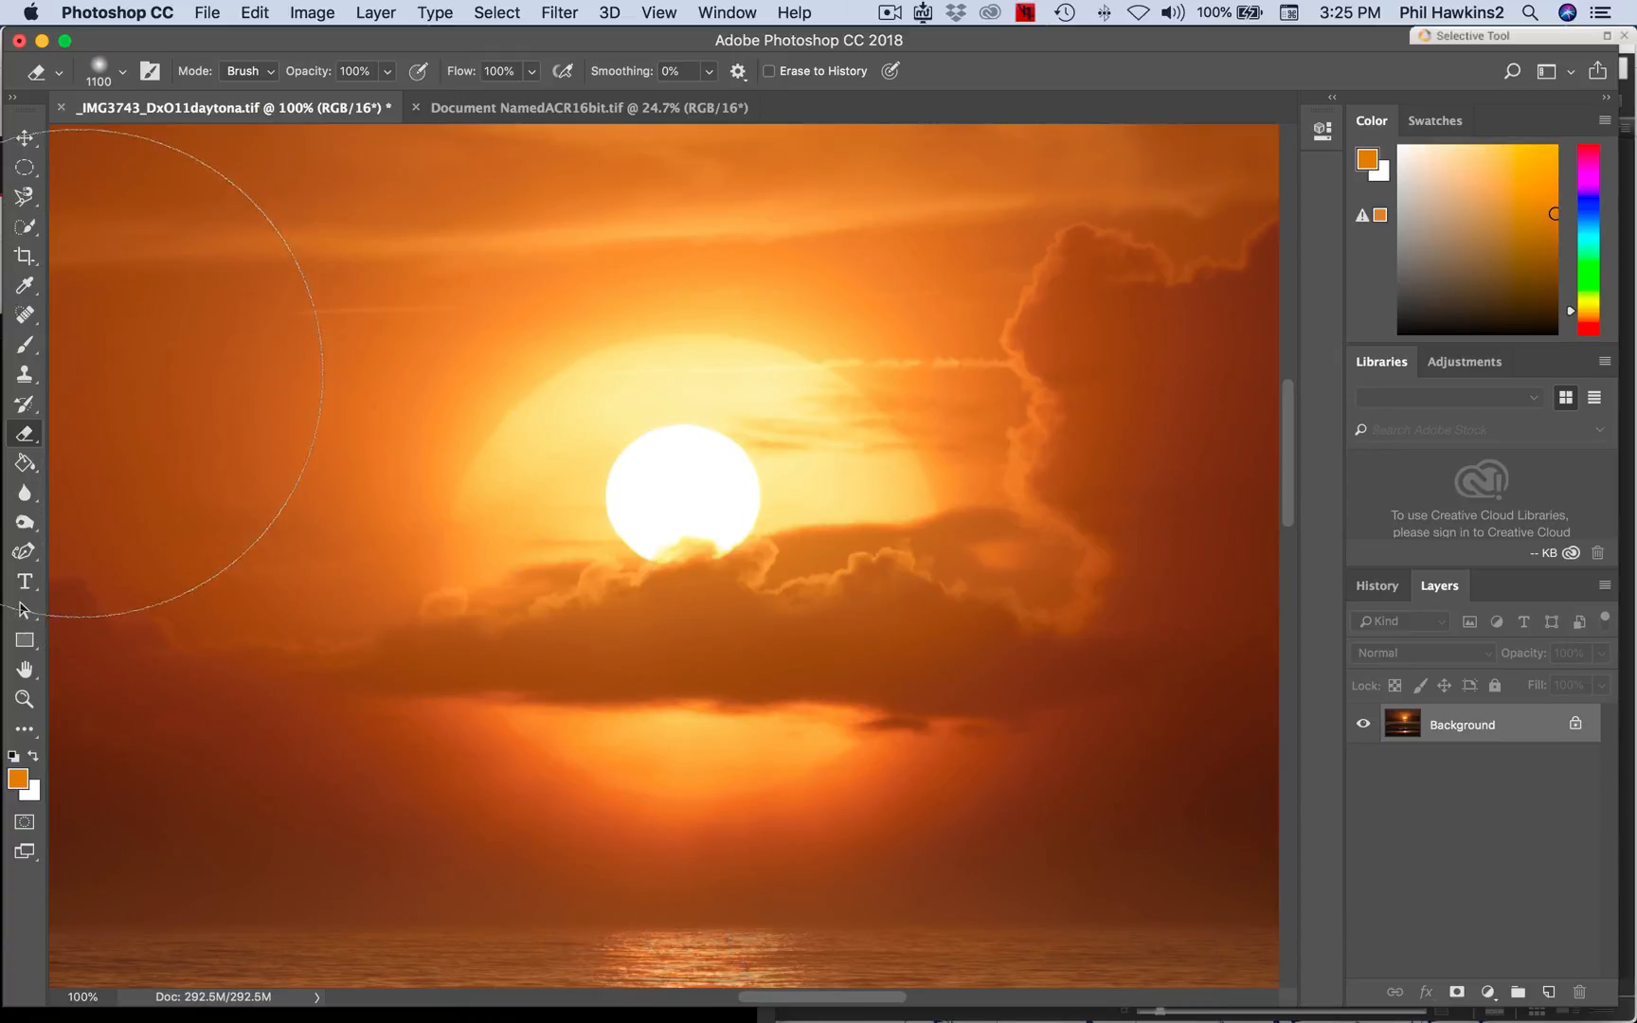
{"action": "left_click", "coordinate": [25, 374]}
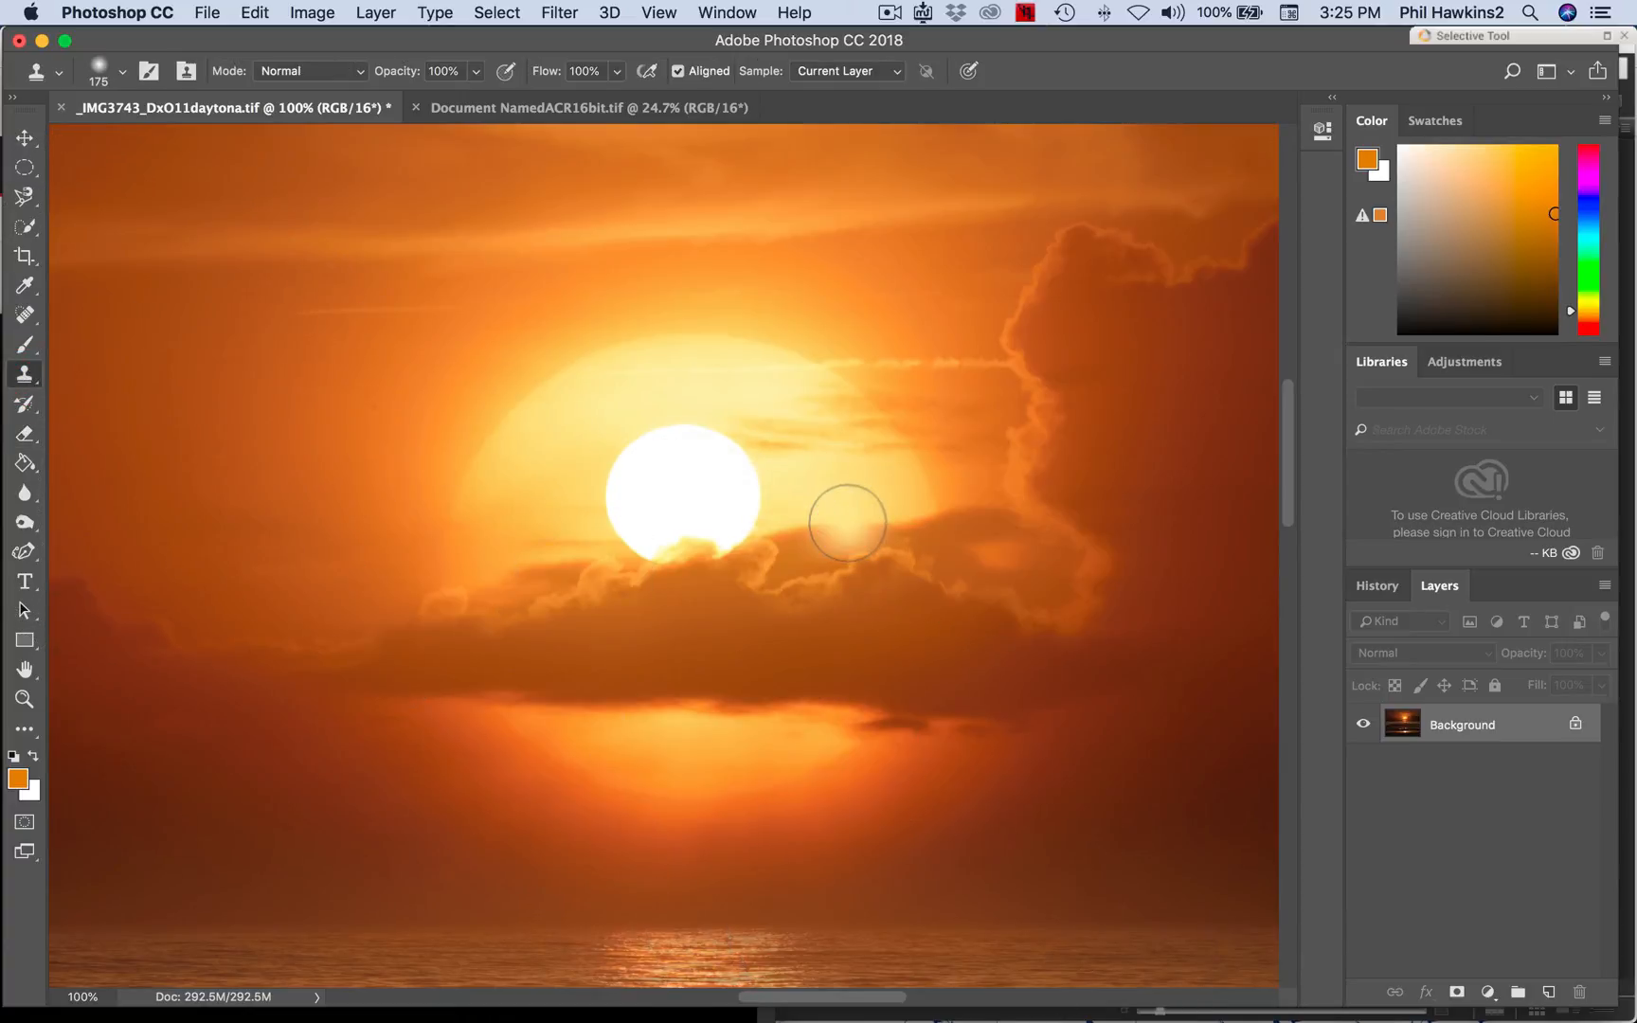
{"action": "left_click", "coordinate": [847, 514], "text": "alt"}
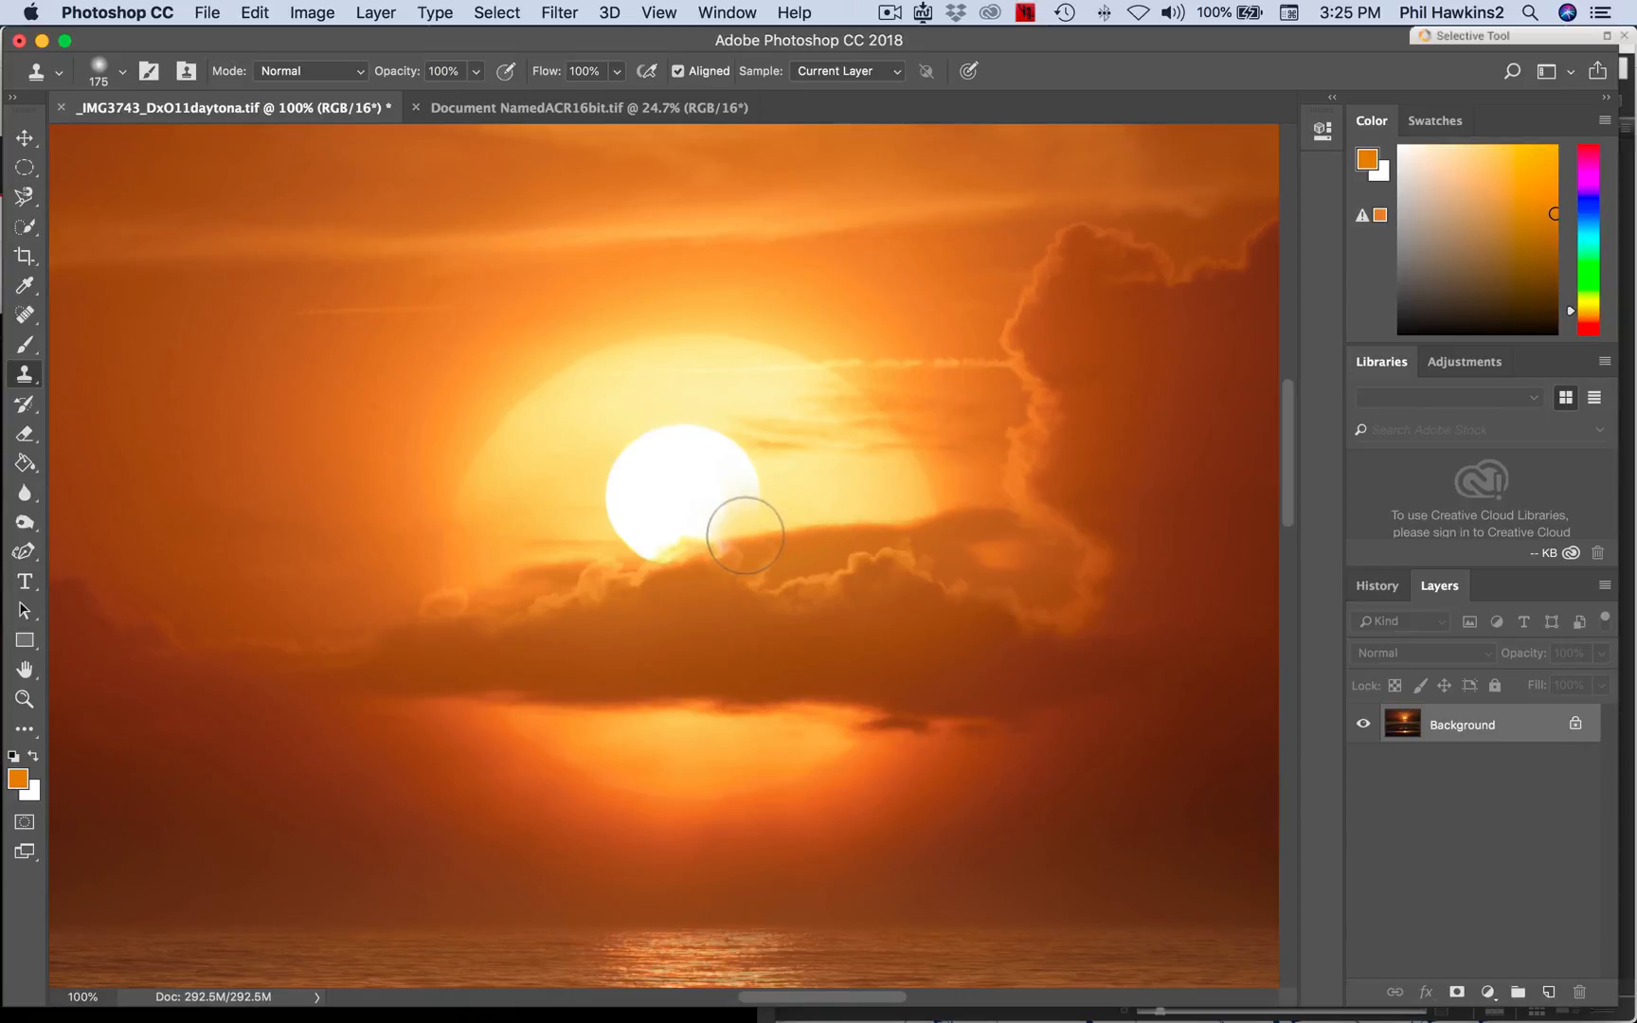
{"action": "left_click_drag", "start_coordinate": [742, 538], "coordinate": [763, 487]}
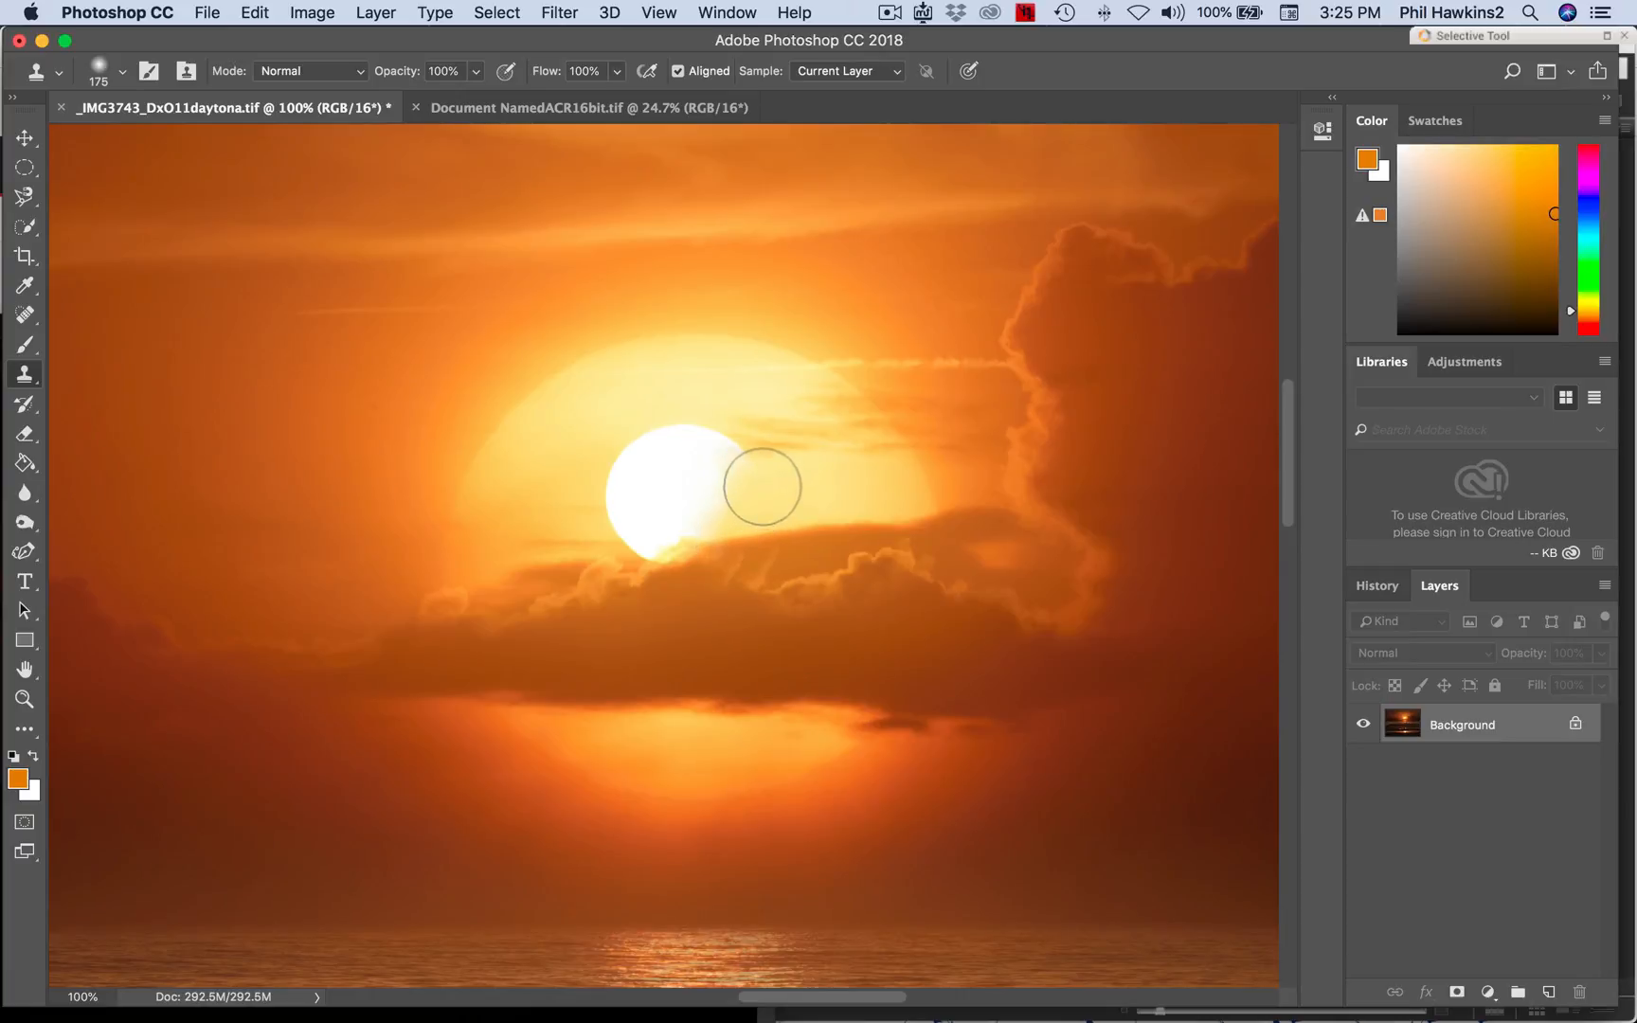
{"action": "left_click", "coordinate": [809, 448], "text": "alt"}
{"action": "left_click_drag", "start_coordinate": [807, 445], "coordinate": [720, 438]}
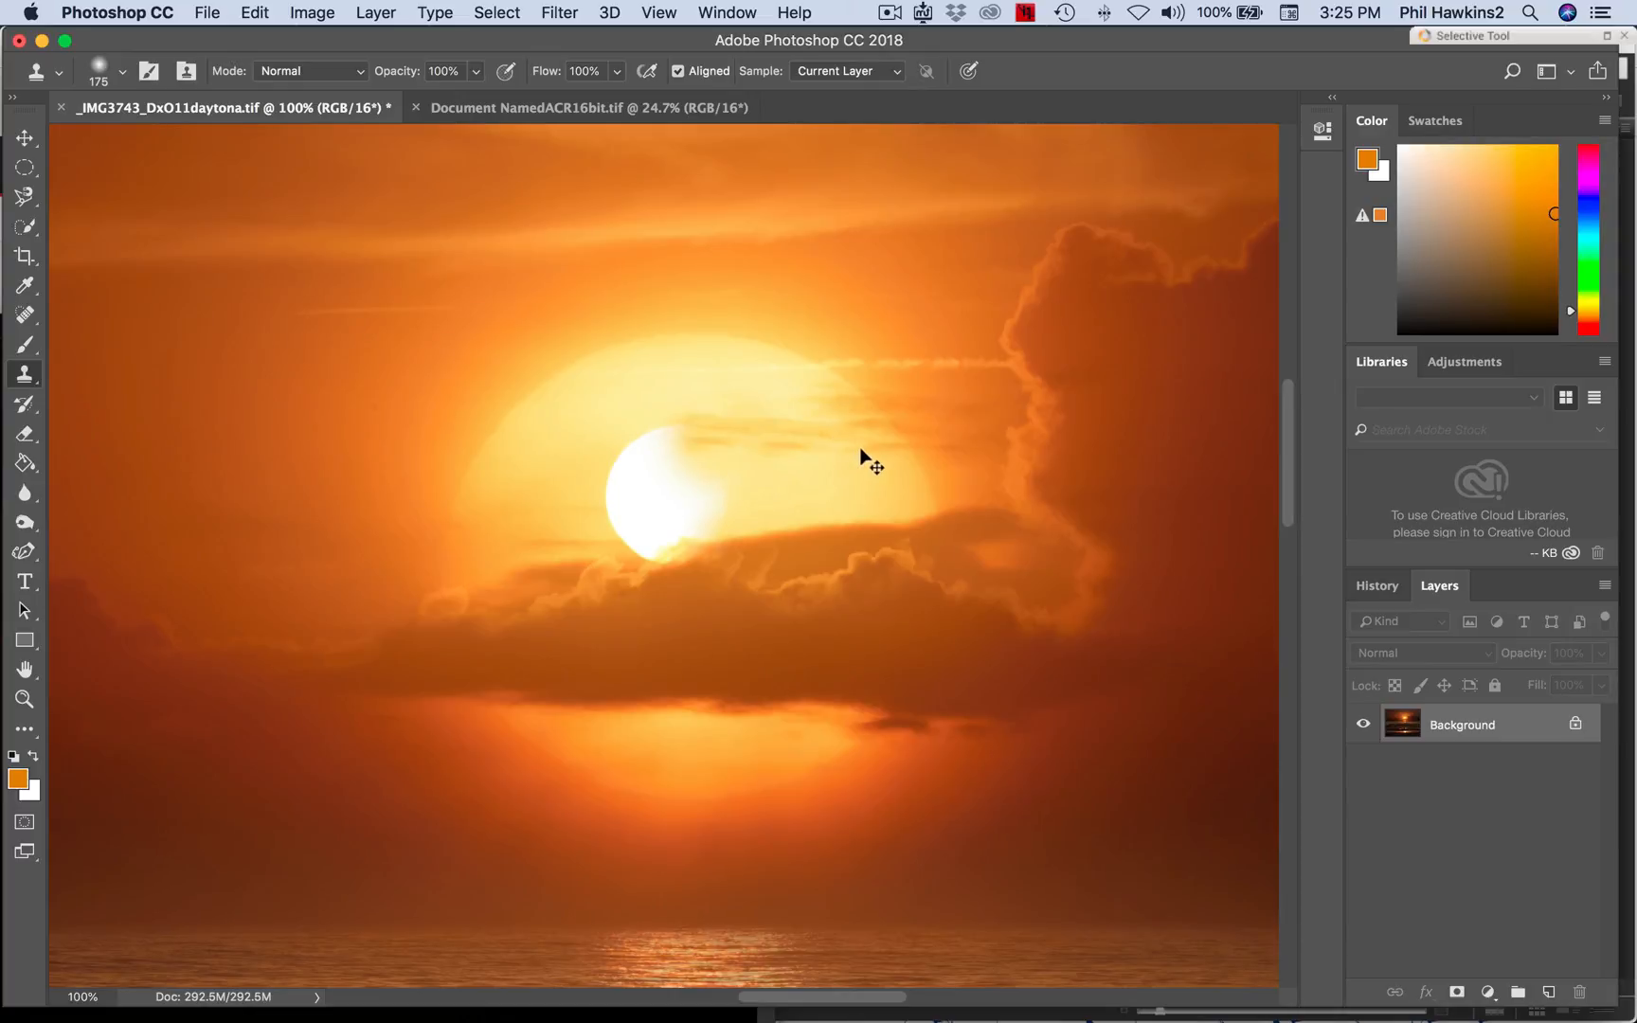
Clone the larger sun's yellow tone over the left side and remaining bright center of the small white sun.
{"action": "left_click", "coordinate": [799, 447], "text": "alt"}
{"action": "left_click", "coordinate": [567, 550], "text": "alt"}
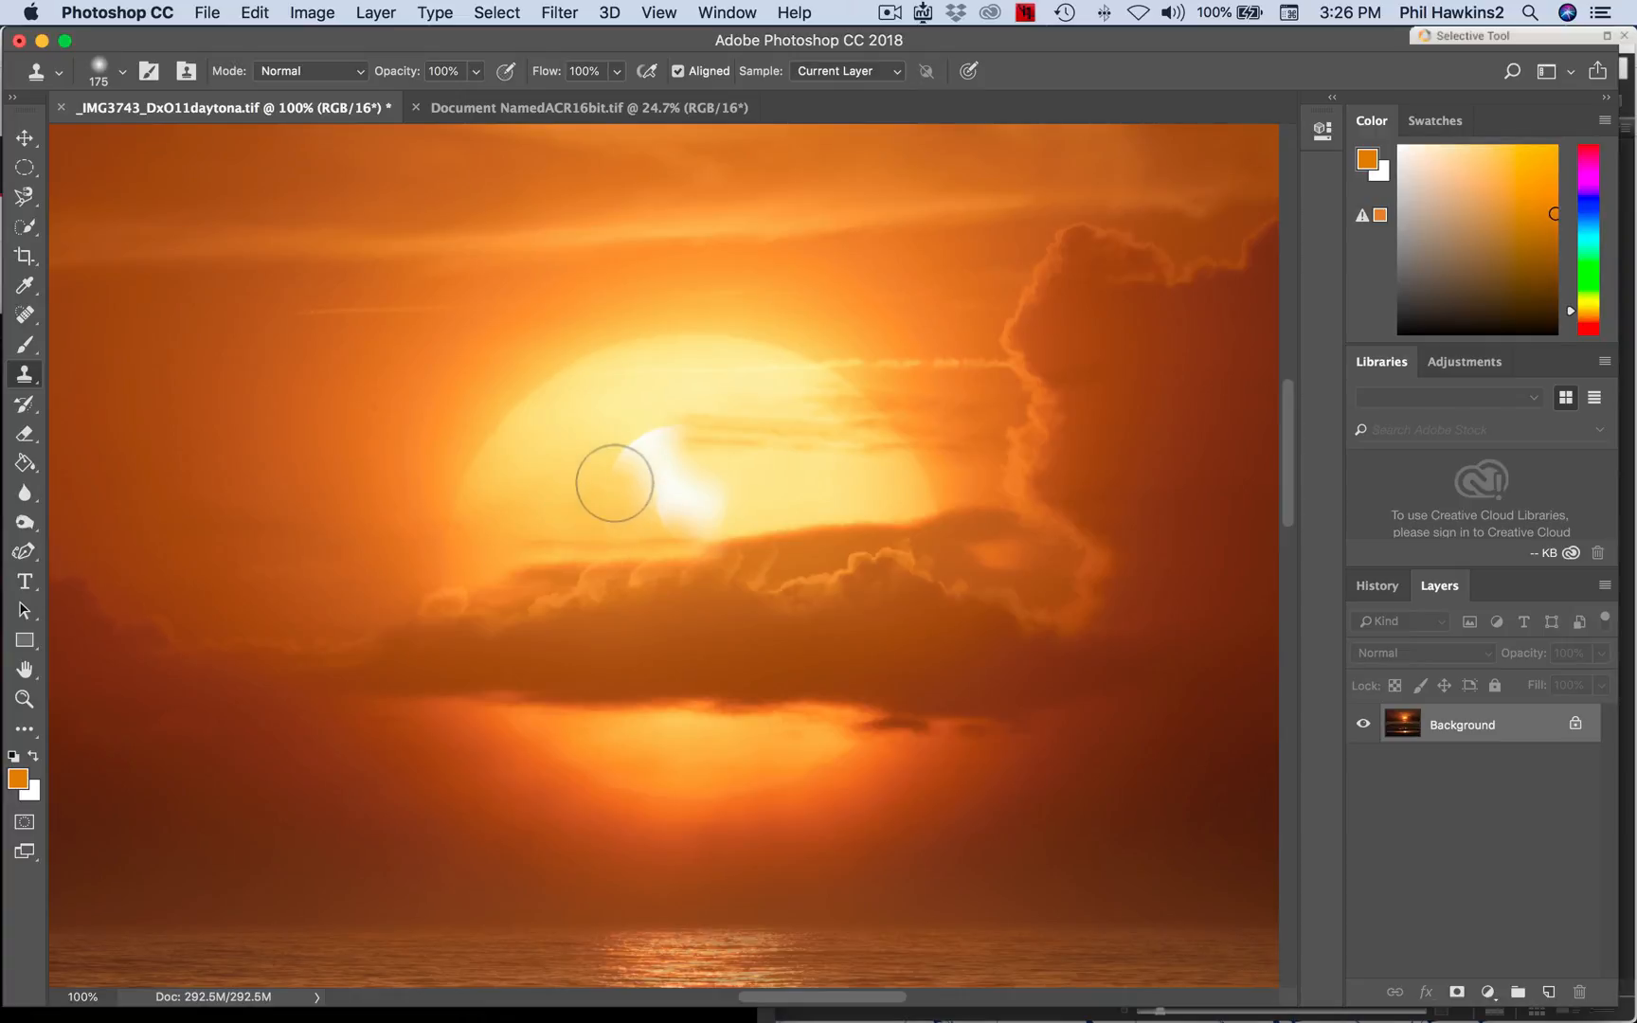
{"action": "left_click_drag", "start_coordinate": [621, 468], "coordinate": [668, 447]}
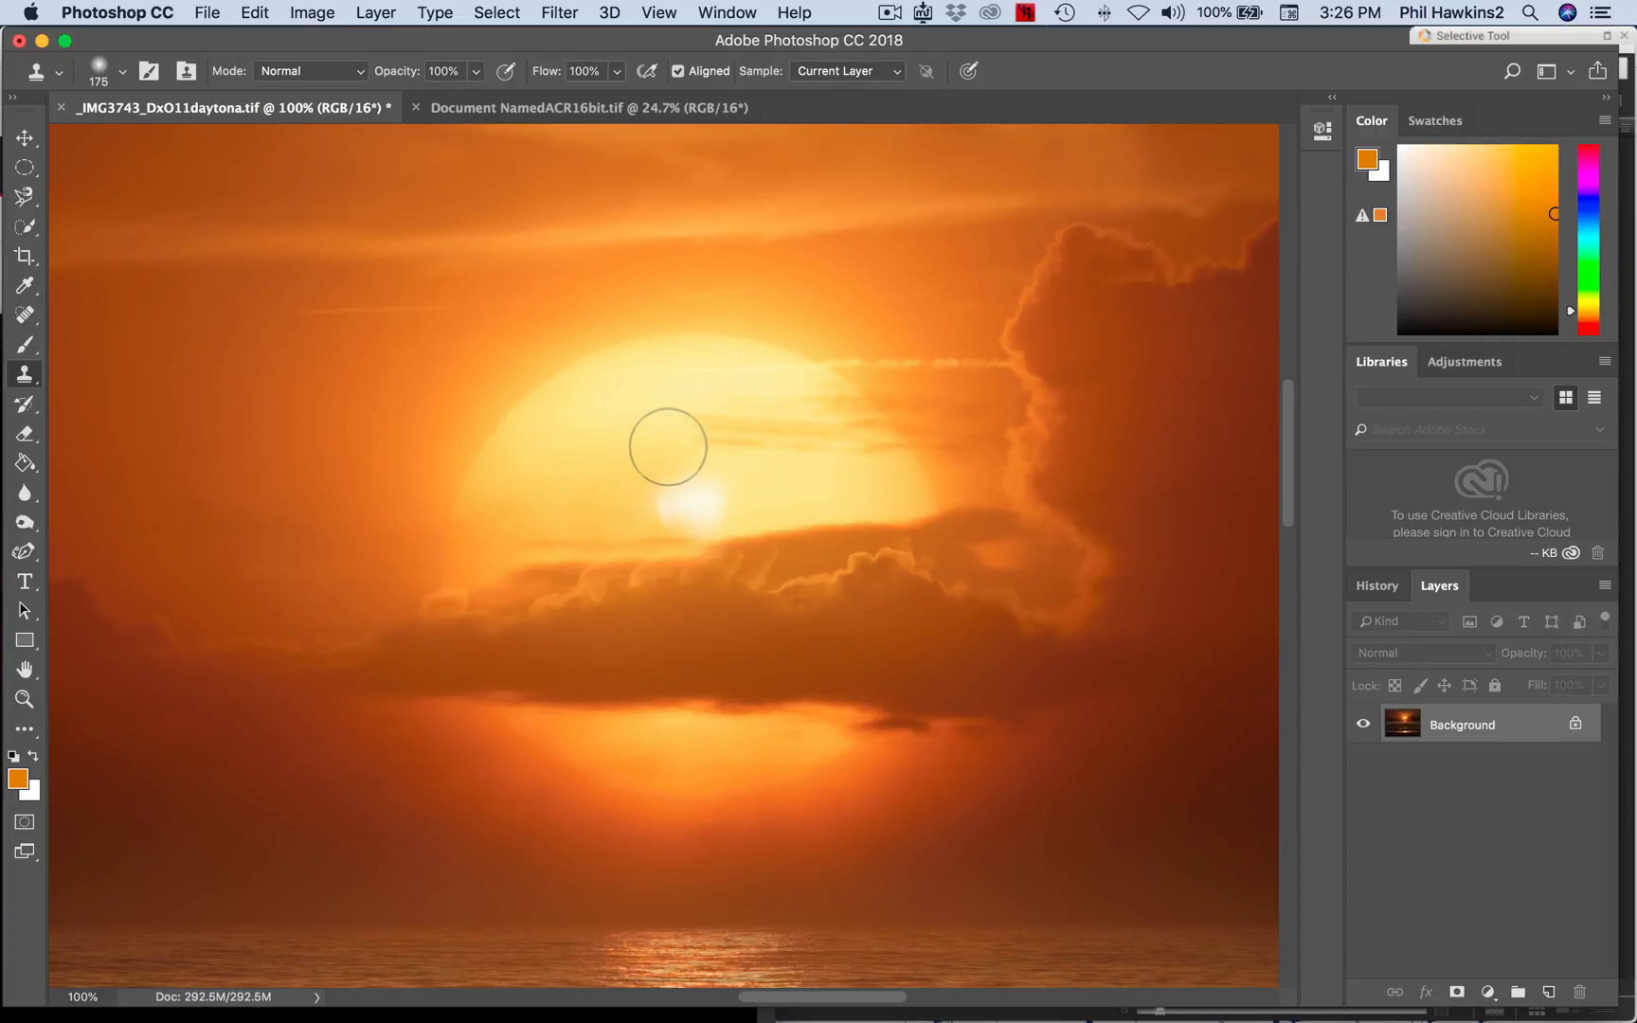
{"action": "left_click", "coordinate": [771, 474], "text": "alt"}
{"action": "mouse_move", "coordinate": [730, 479]}
{"action": "left_mouse_down"}
{"action": "mouse_move", "coordinate": [673, 508]}
{"action": "mouse_move", "coordinate": [735, 501]}
{"action": "left_mouse_up"}
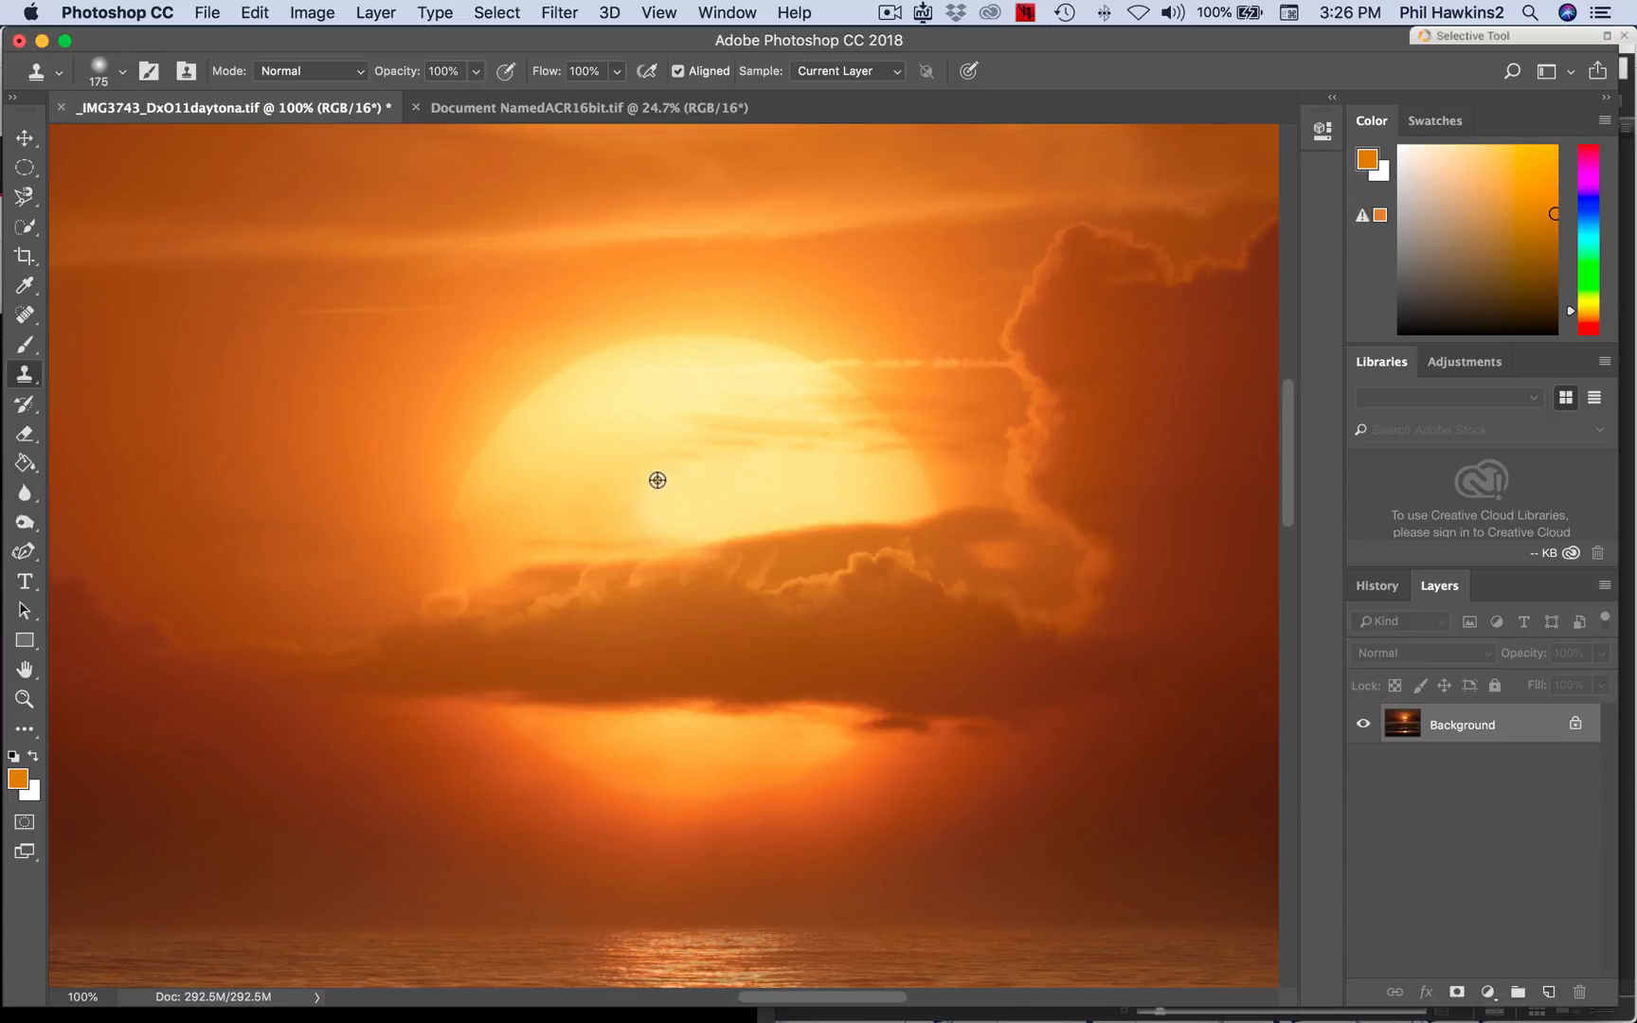
Clone the darker yellow from the sun's lower left over the leftover bright patch just above the cloud.
{"action": "left_click", "coordinate": [608, 488], "text": "alt"}
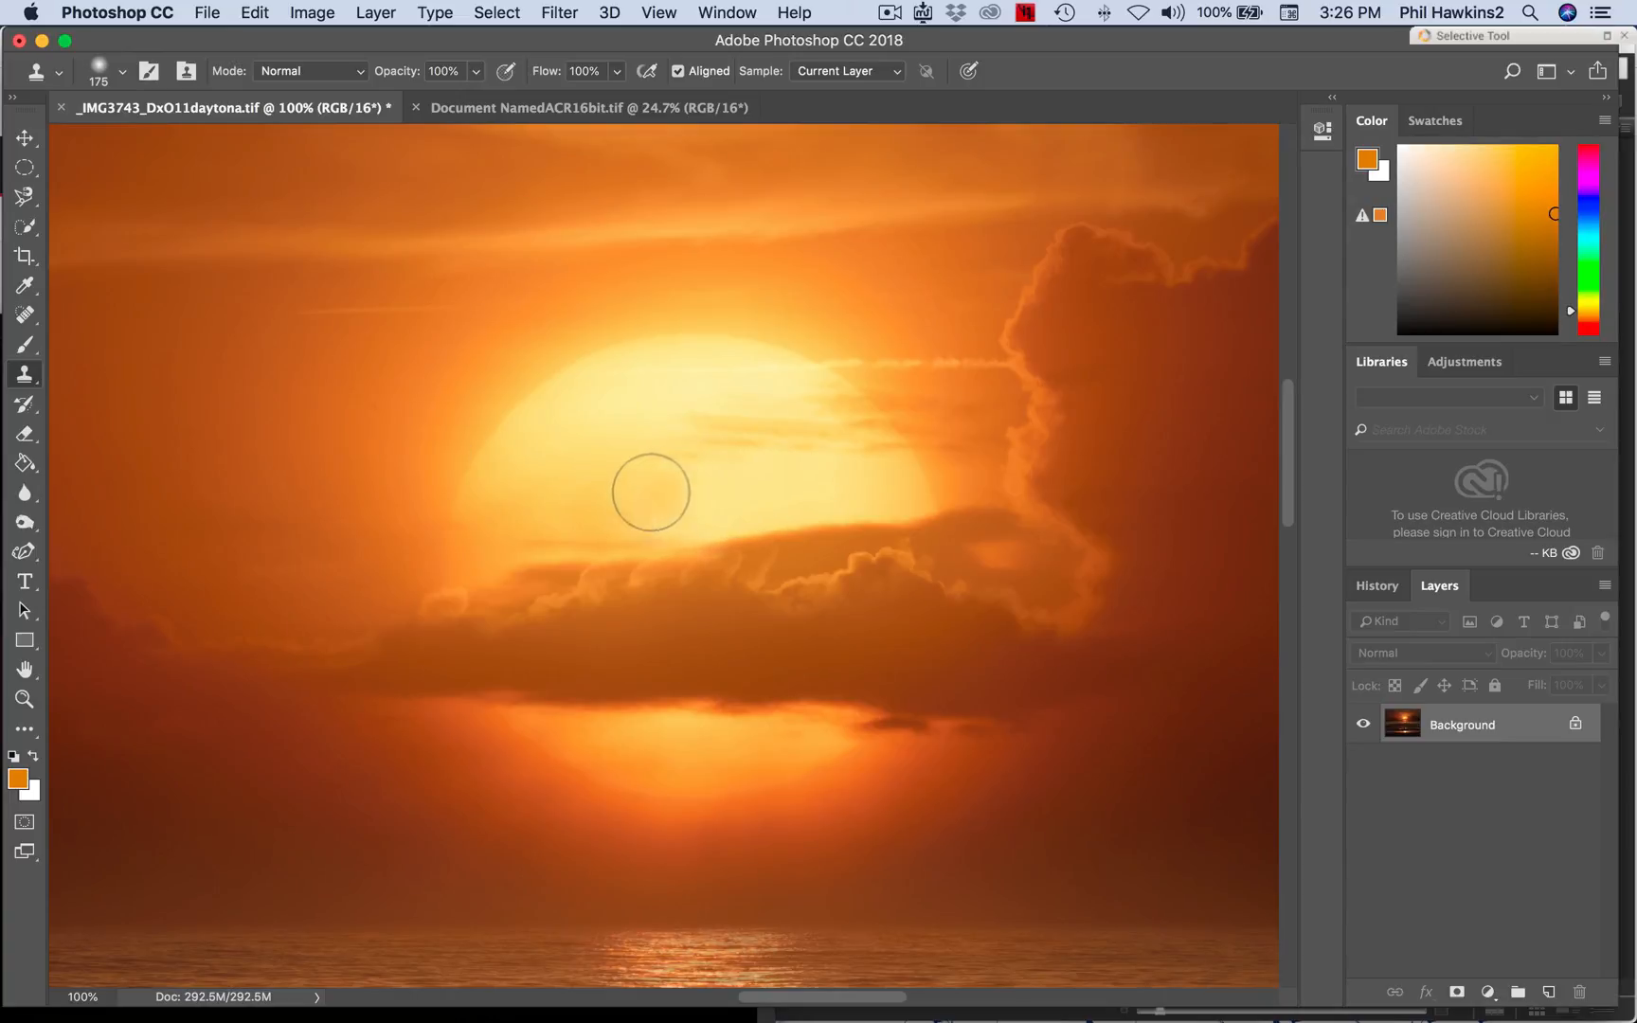
{"action": "left_click", "coordinate": [669, 489]}
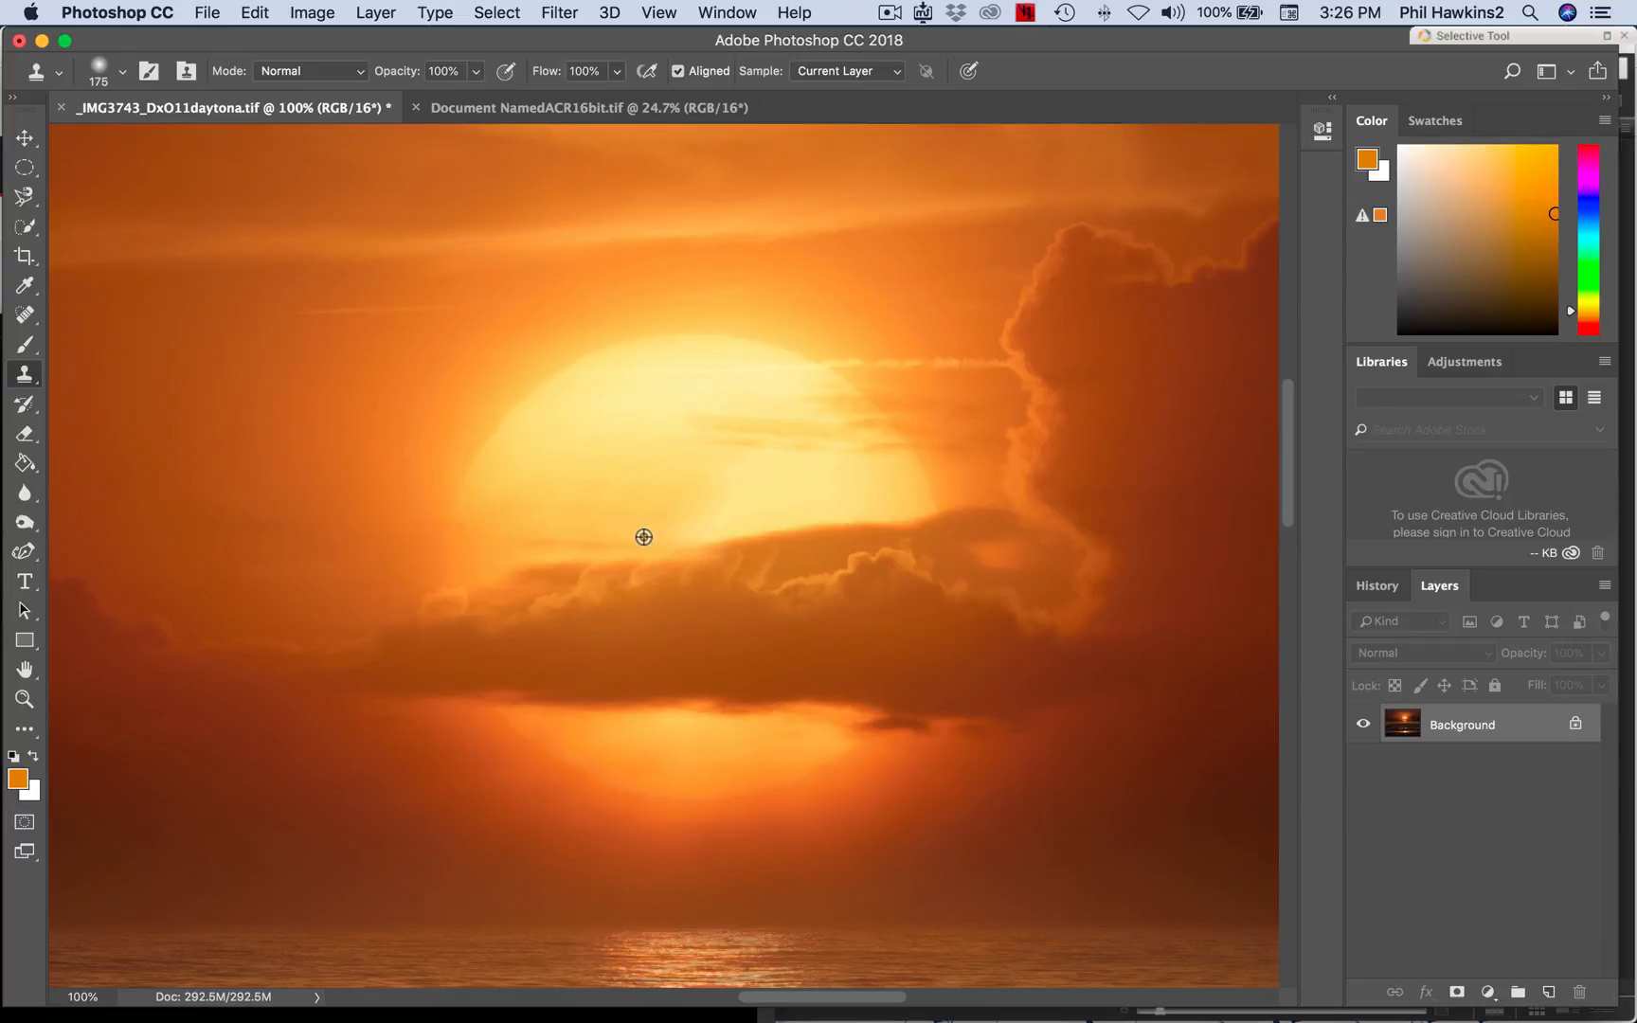
{"action": "left_click", "coordinate": [645, 529], "text": "alt"}
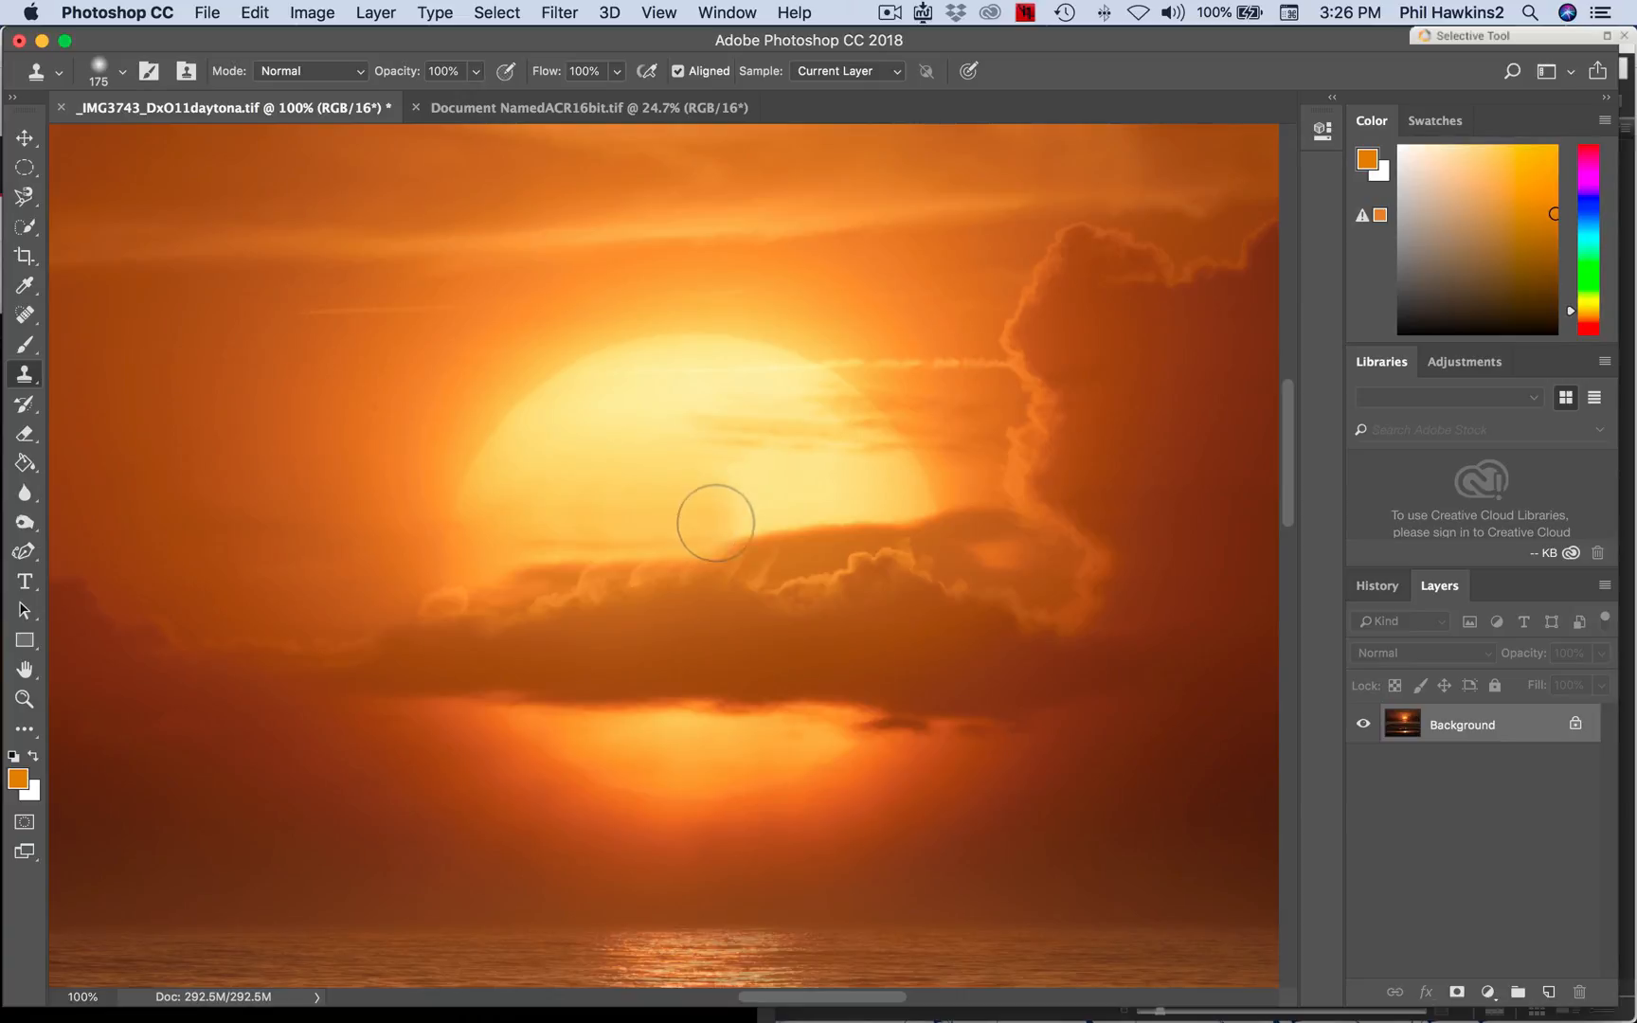
{"action": "left_click", "coordinate": [716, 520]}
Clone the cloud's upper edge leftward below the sun's center, and undo the stray dab beneath the cloud.
{"action": "left_click", "coordinate": [814, 530], "text": "alt"}
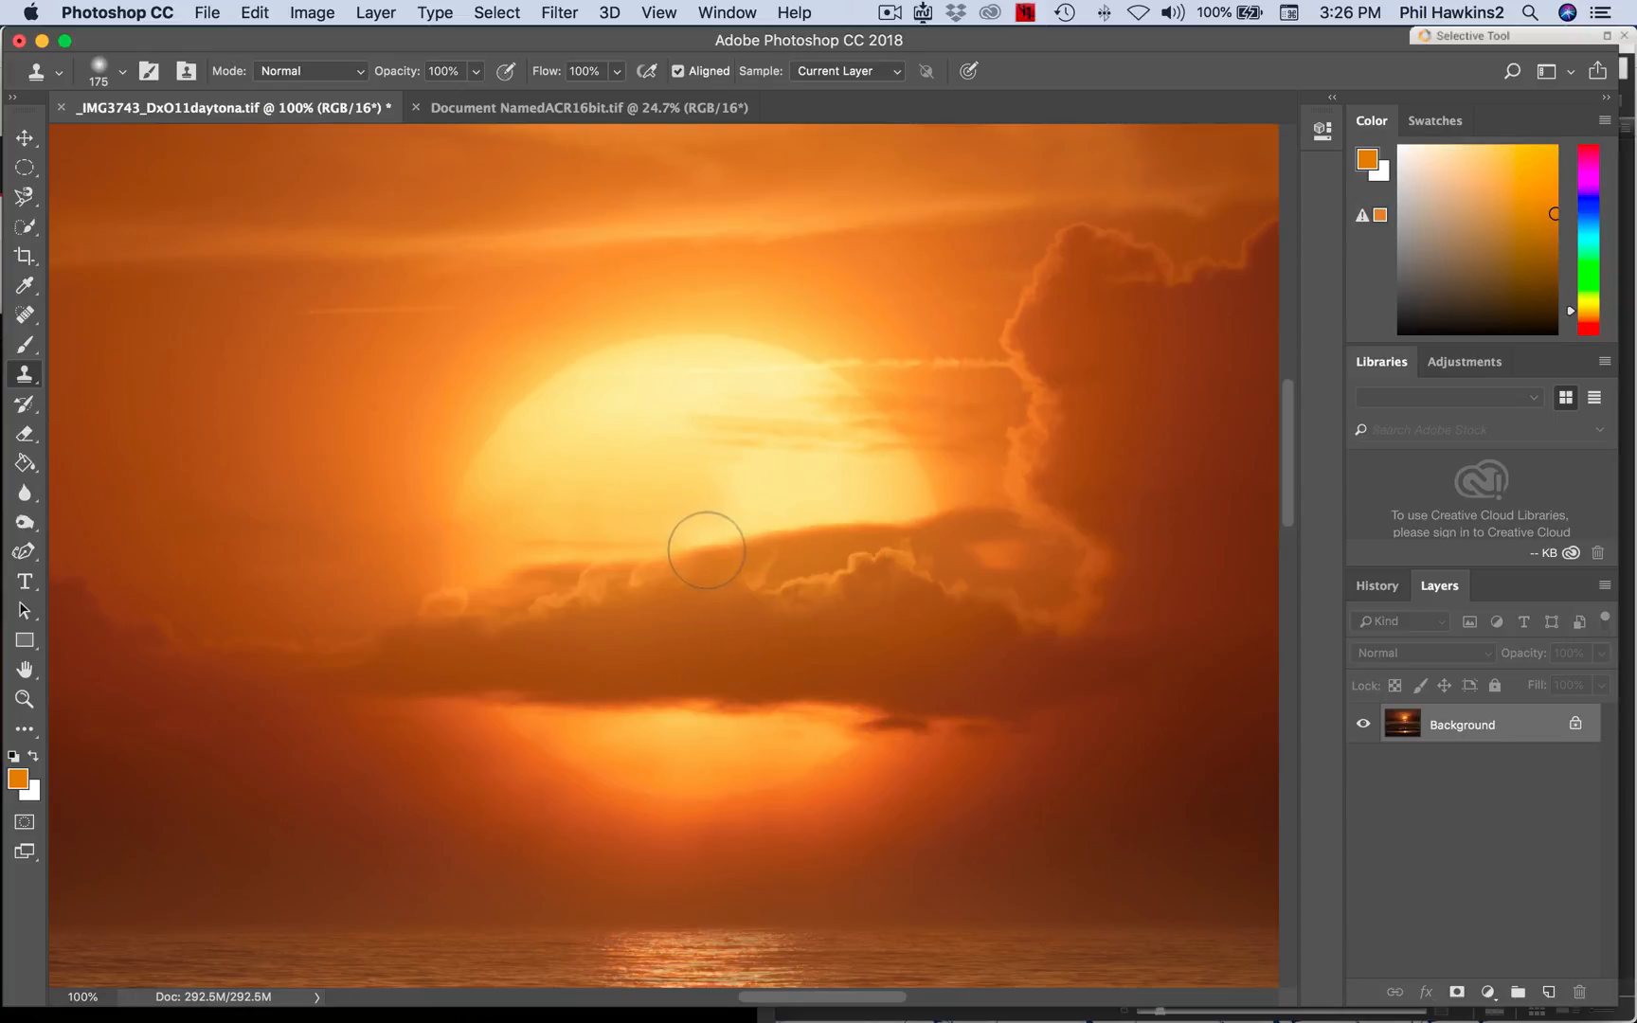
{"action": "left_click", "coordinate": [703, 549]}
{"action": "left_click", "coordinate": [736, 725]}
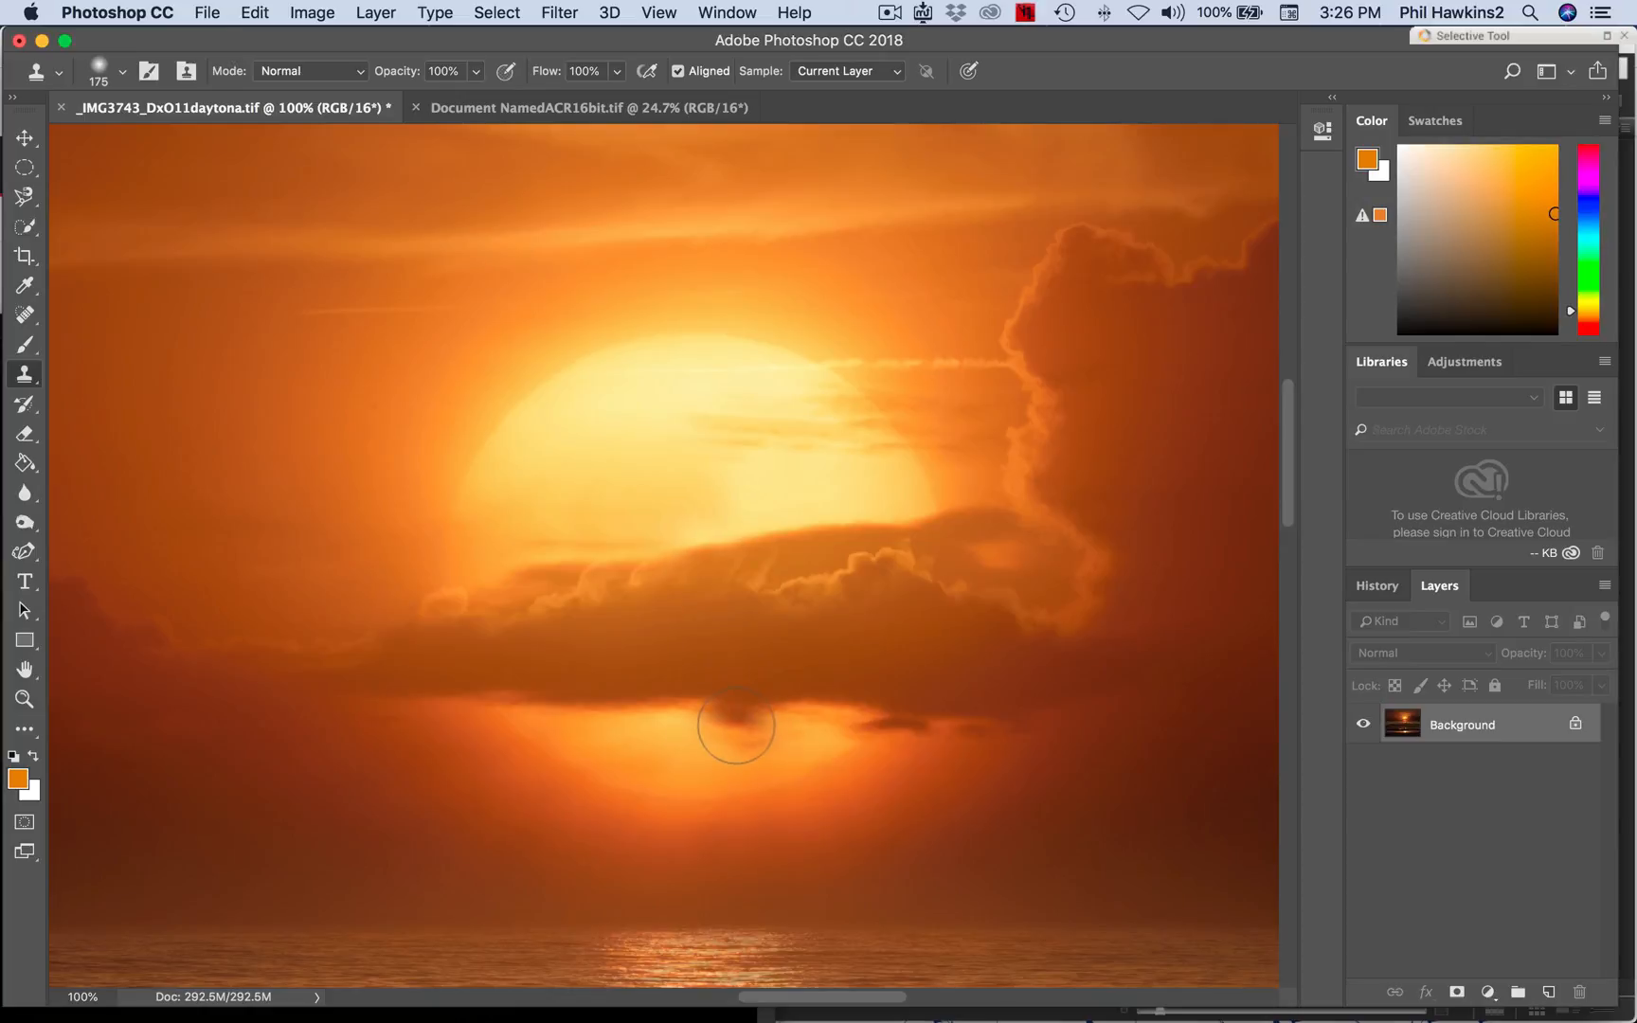
{"action": "key", "text": "super+z"}
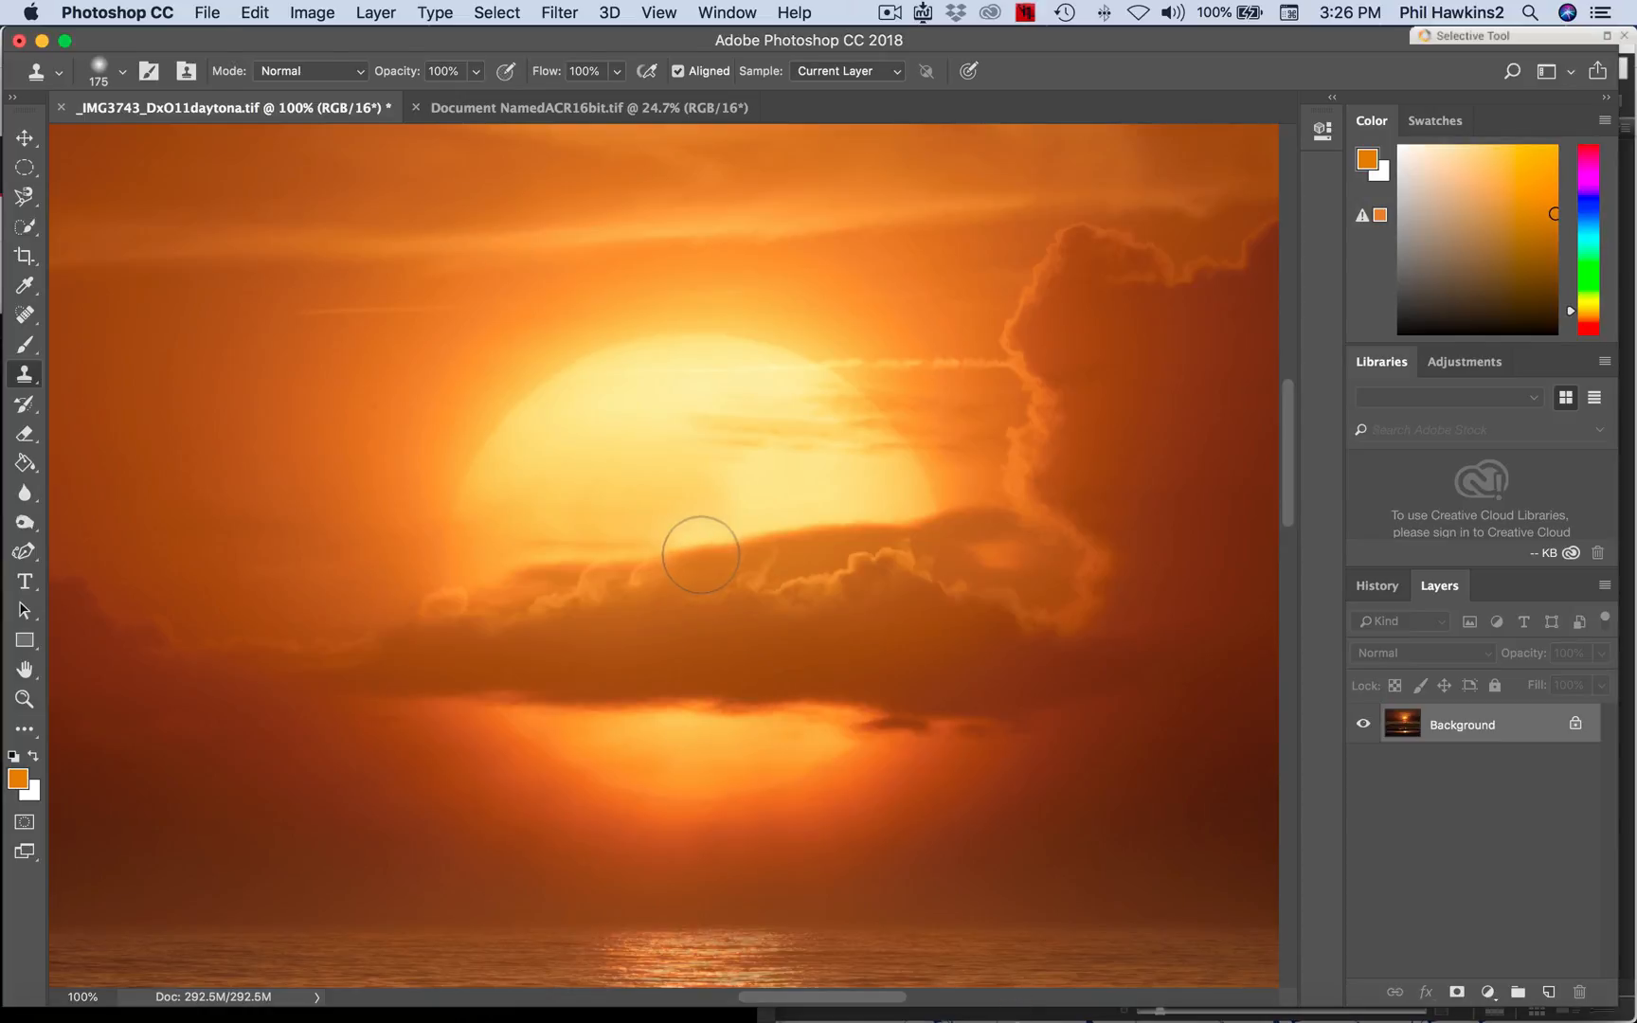
Reduce the Clone Stamp brush to 90 px and clone yellow sun tone just above the cloud edge.
{"action": "key", "text": "bracketleft"}
{"action": "key", "text": "bracketleft"}
{"action": "key", "text": "bracketleft"}
{"action": "key", "text": "bracketleft"}
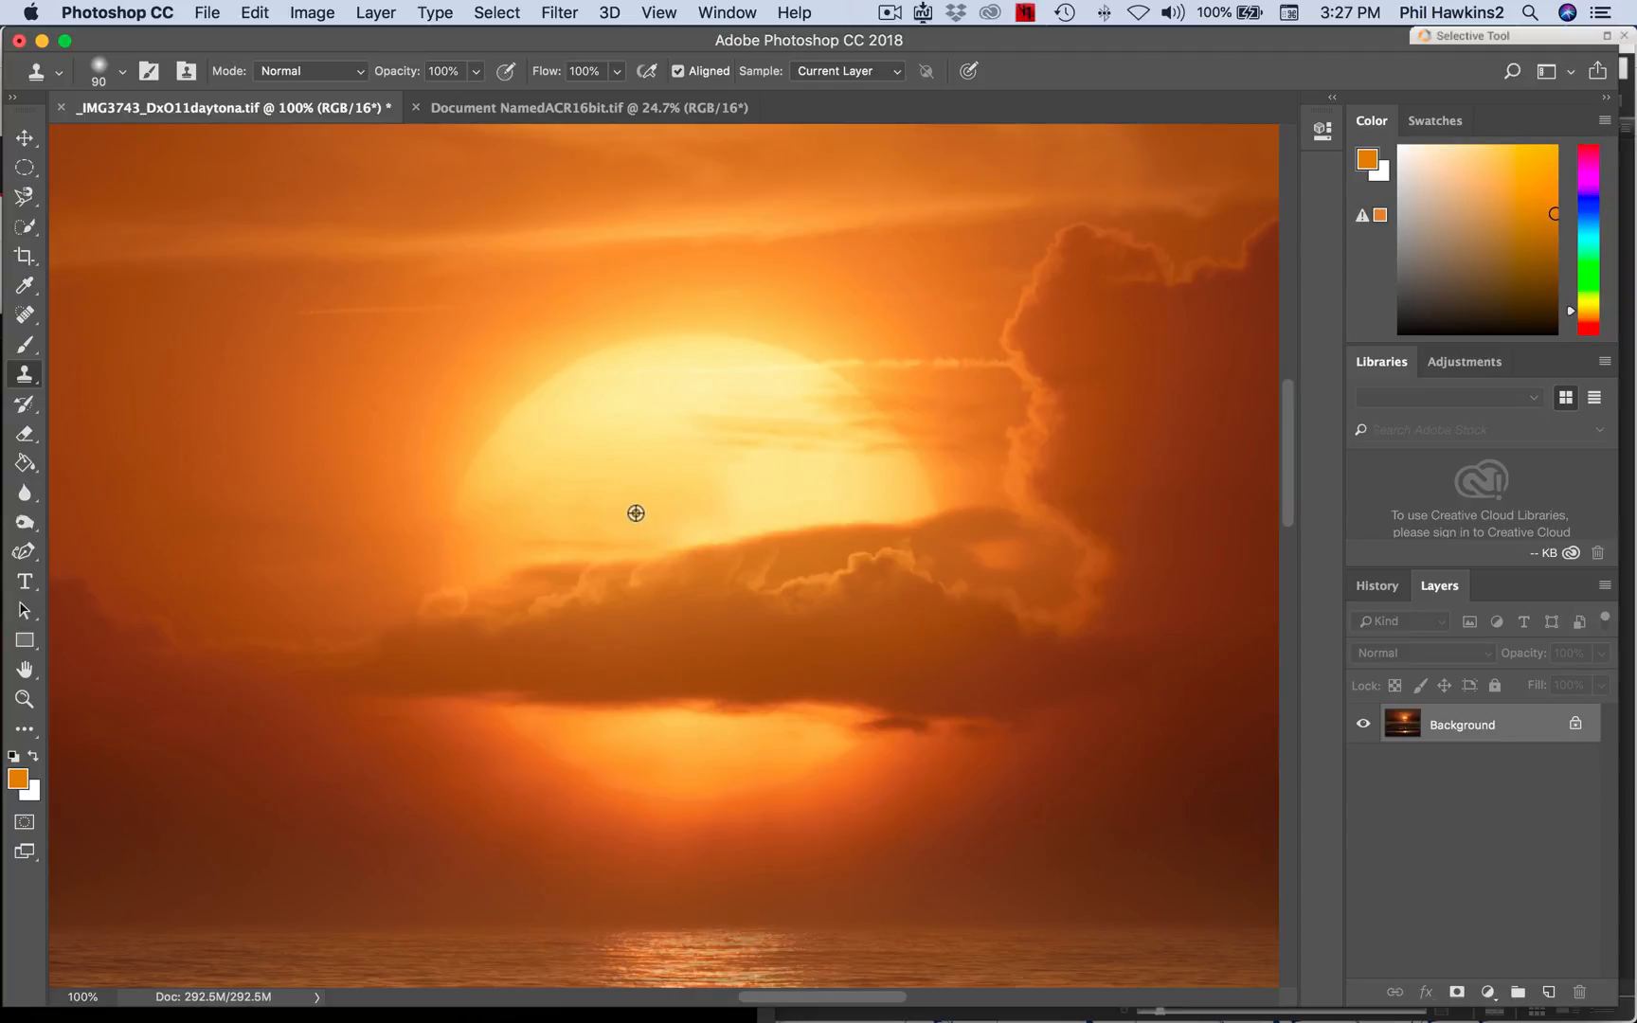
{"action": "left_click", "coordinate": [634, 512], "text": "alt"}
{"action": "left_click_drag", "start_coordinate": [697, 529], "coordinate": [708, 527]}
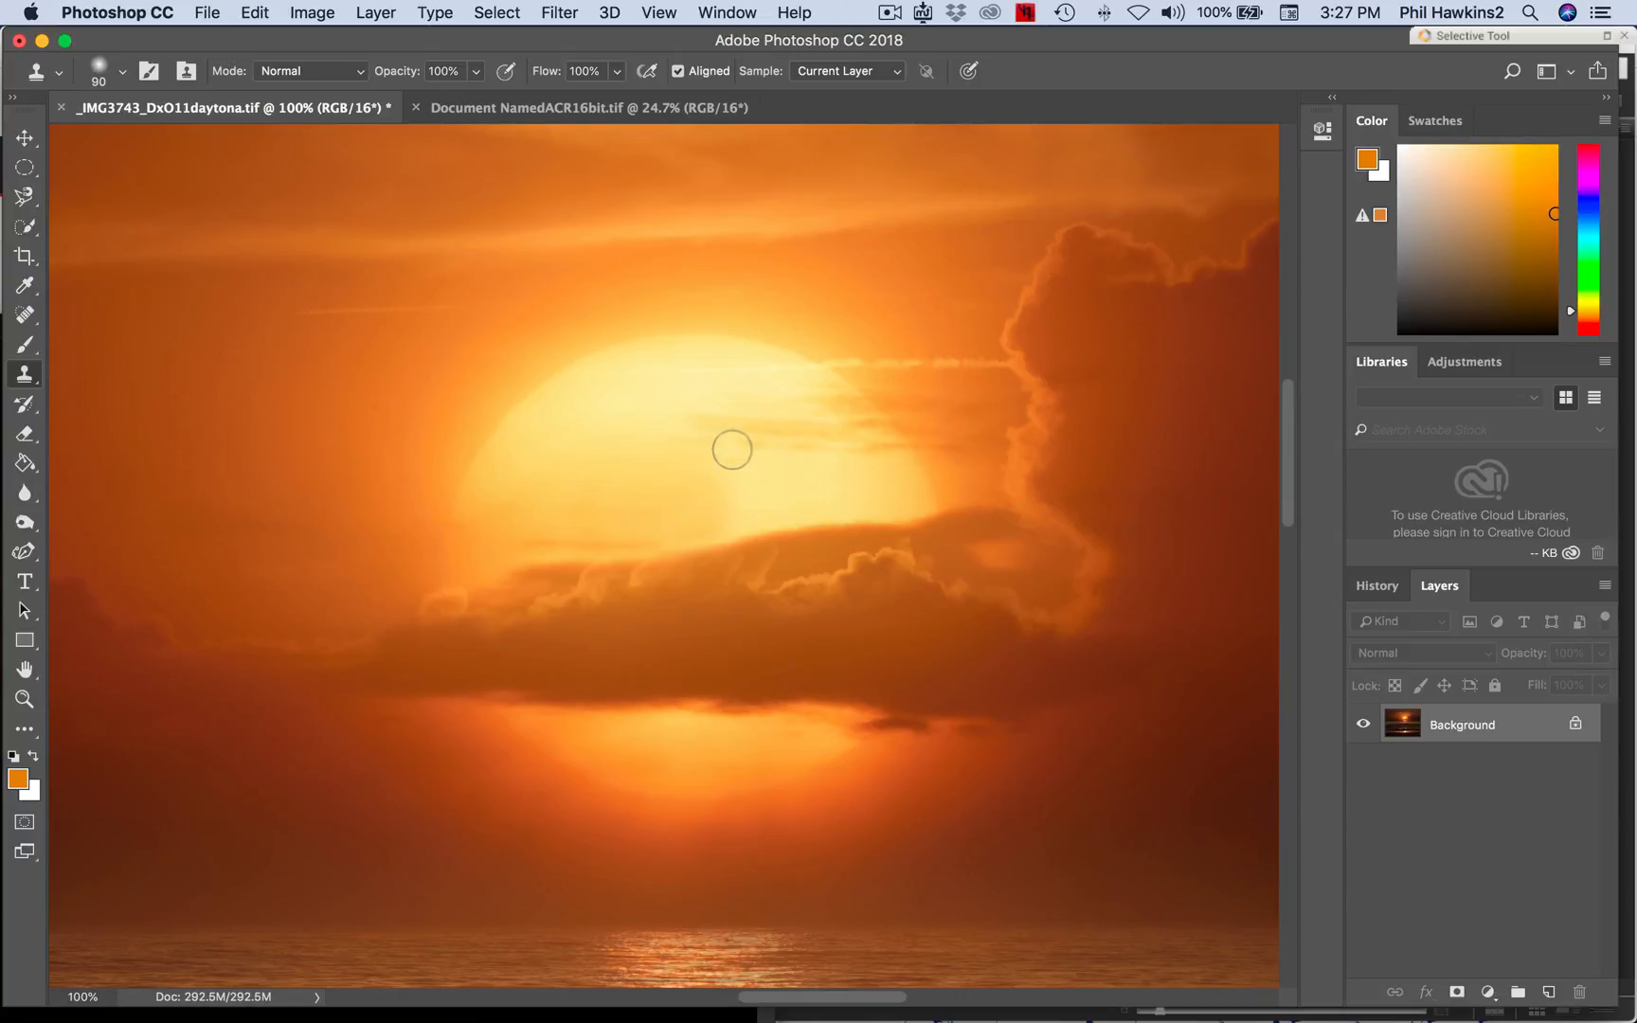
Enlarge the Clone Stamp brush to 200 px, lower its flow to 29%, and soften the tonal seam in the sun's lower center.
{"action": "key", "text": "bracketright"}
{"action": "key", "text": "bracketright"}
{"action": "key", "text": "bracketright"}
{"action": "key", "text": "bracketright"}
{"action": "key", "text": "bracketright"}
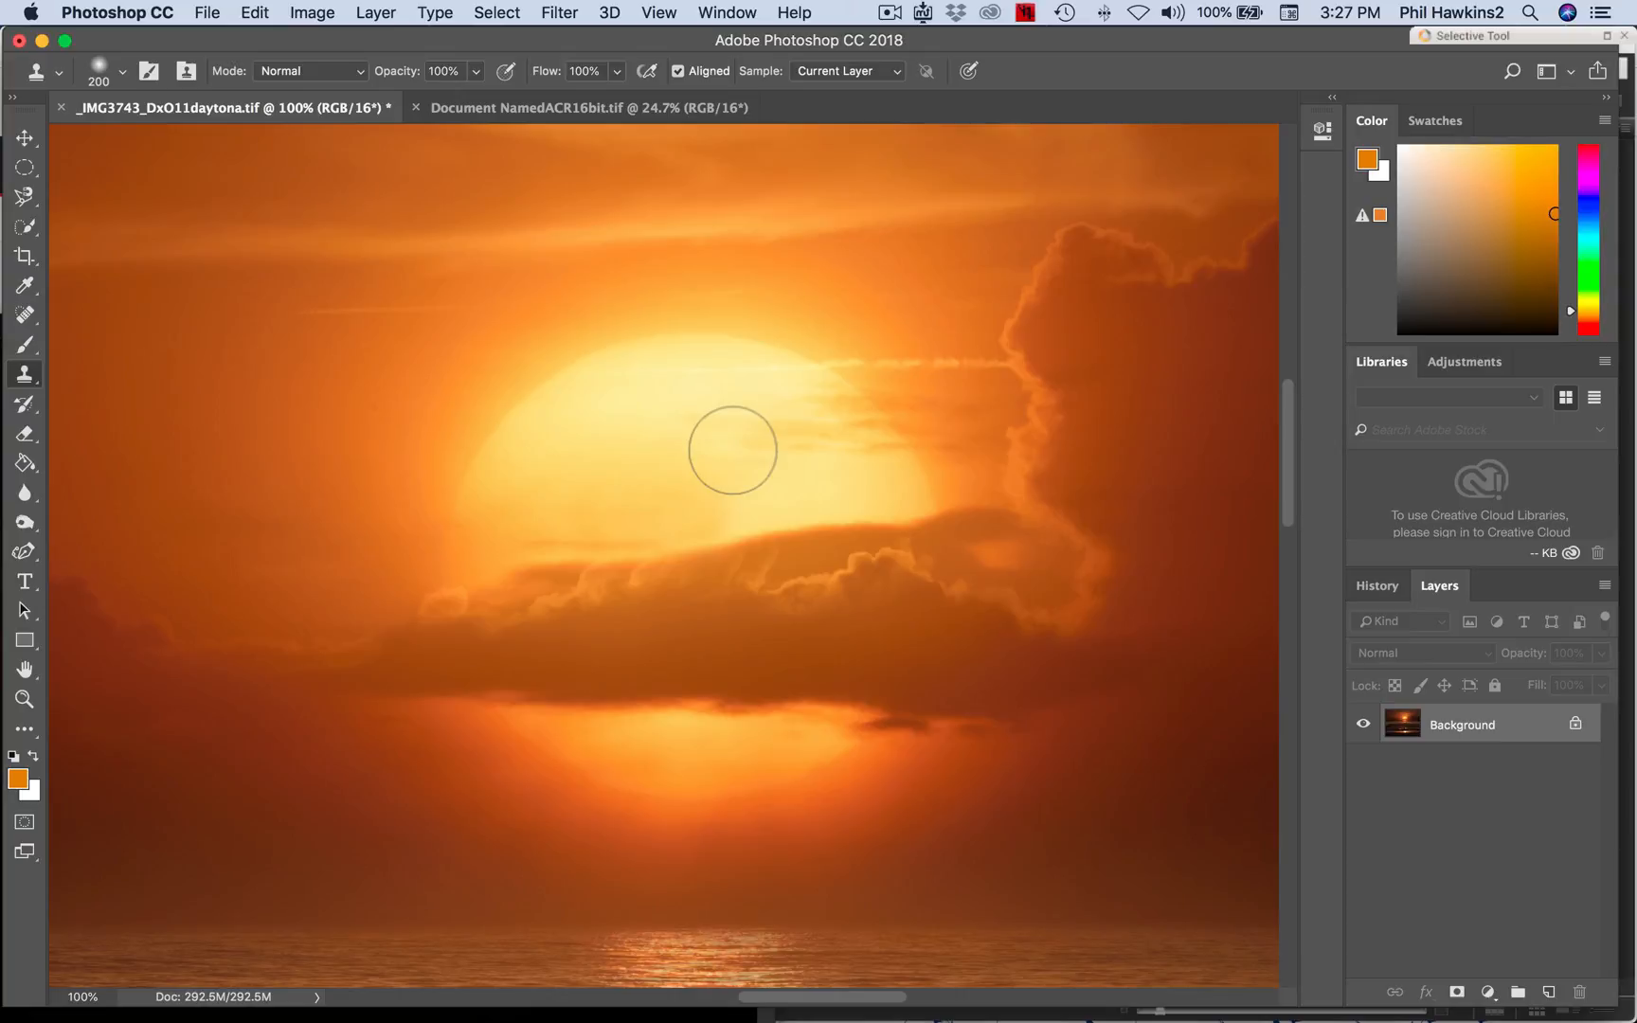
{"action": "left_click", "coordinate": [620, 73]}
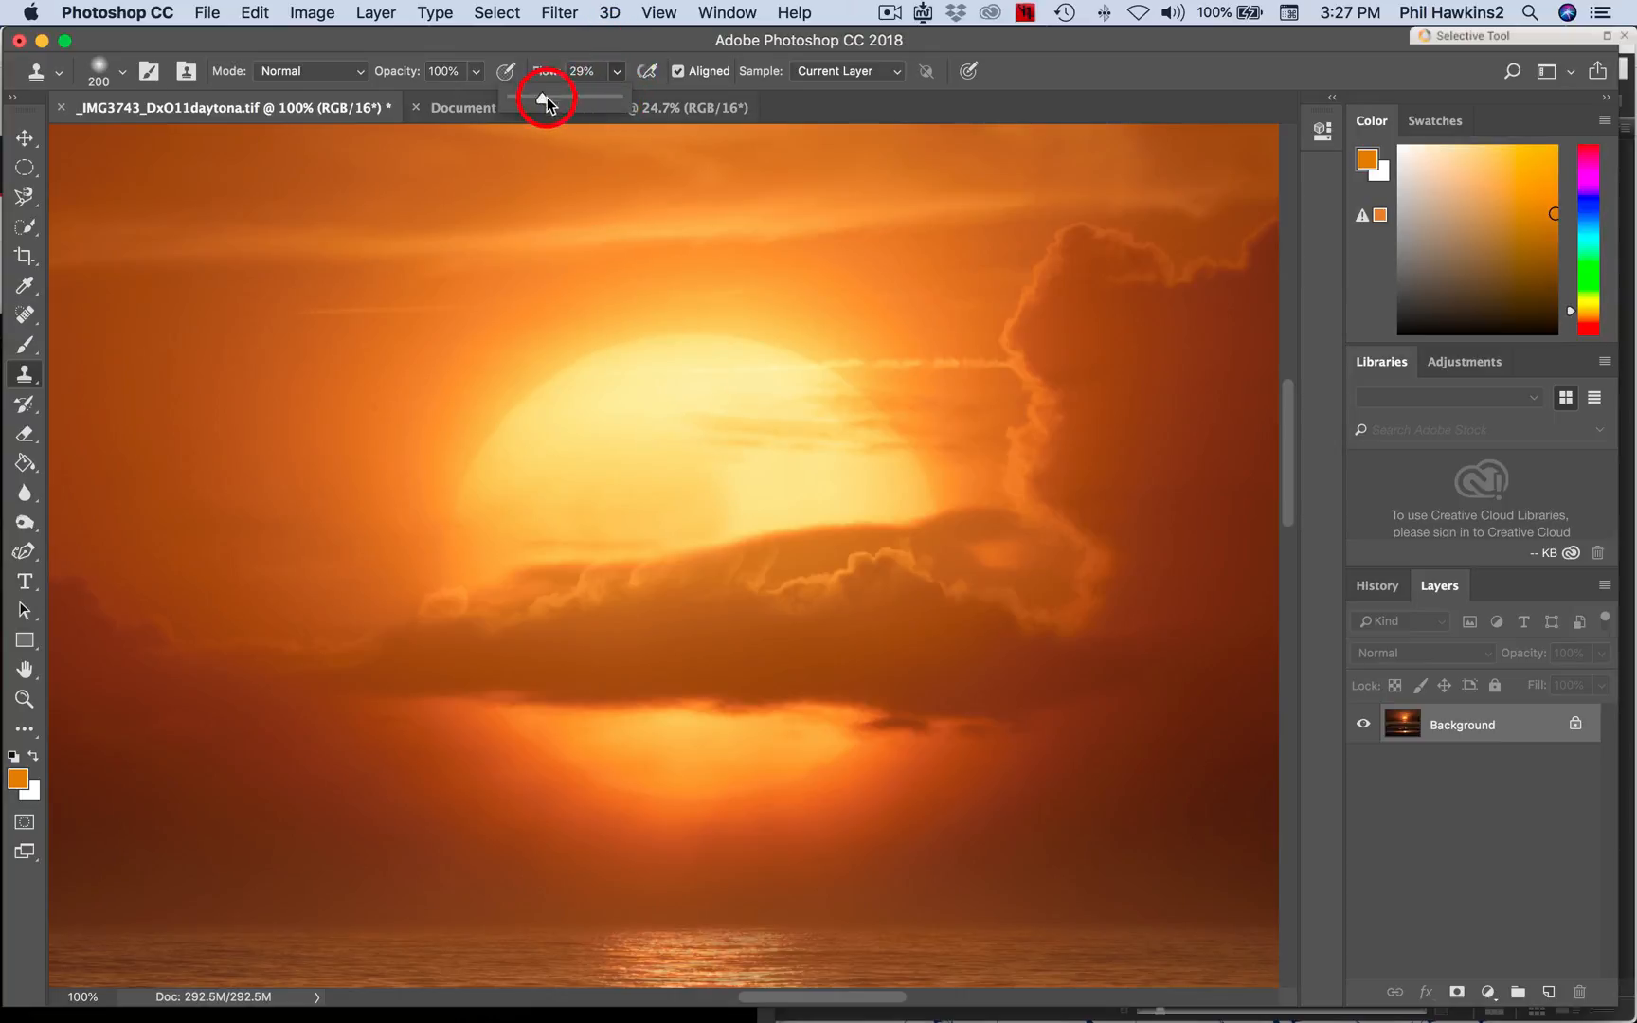
{"action": "left_click", "coordinate": [659, 496], "text": "alt"}
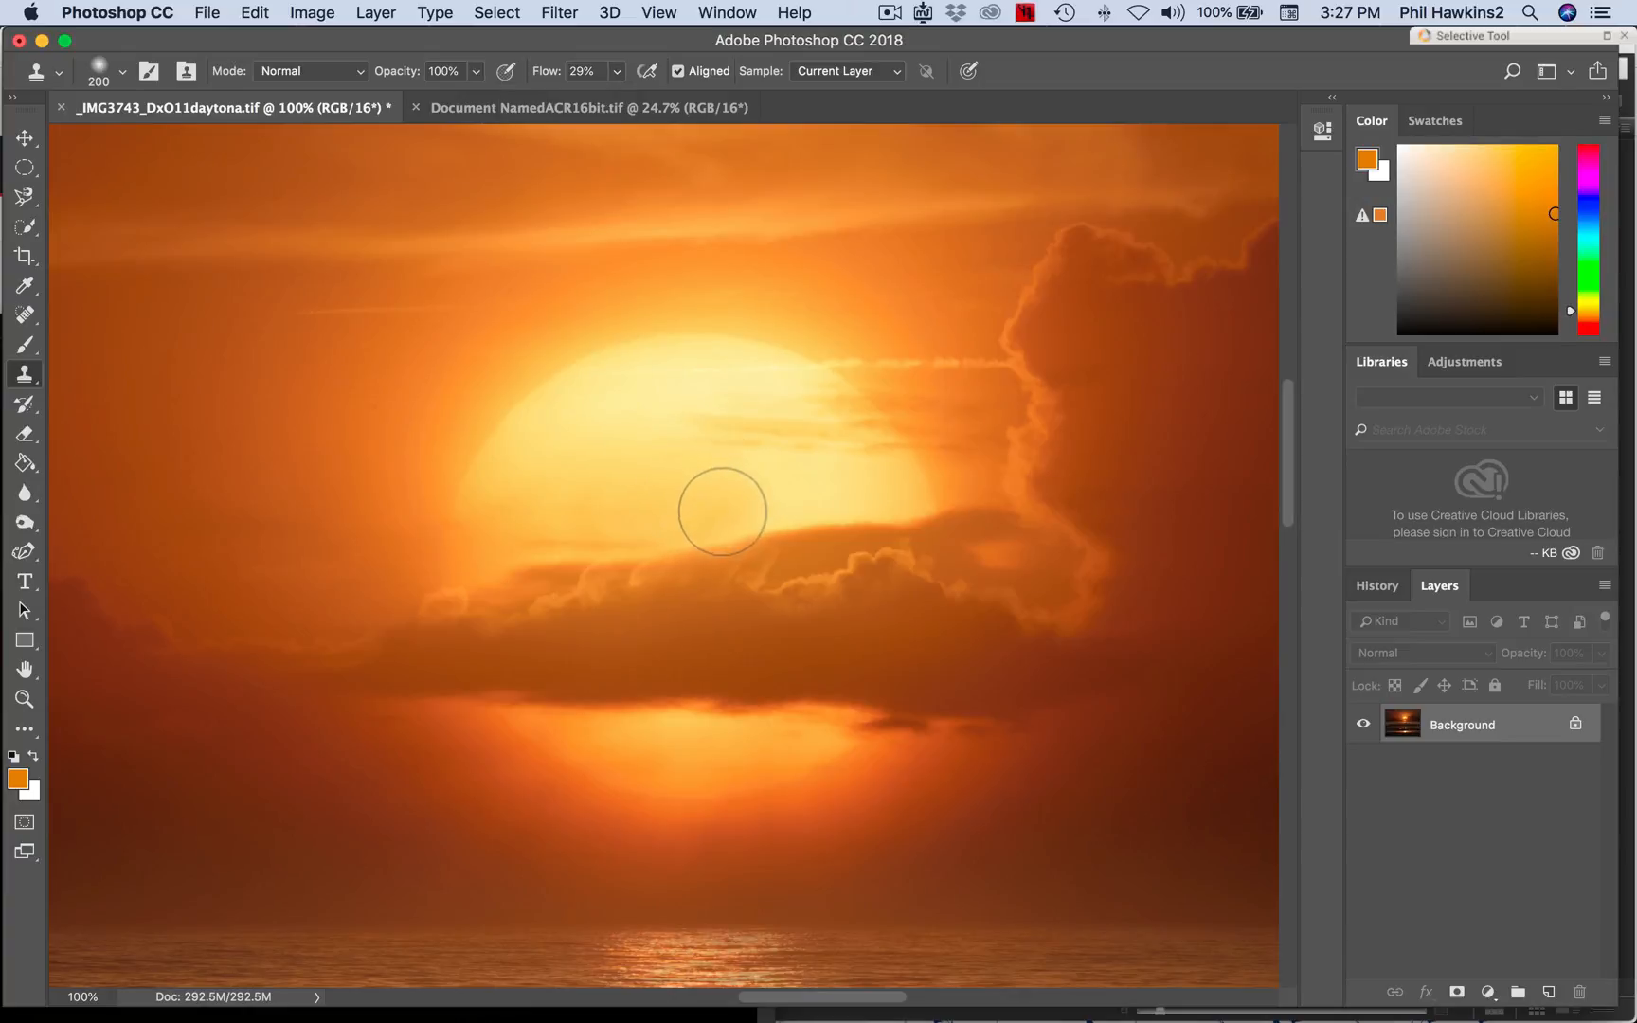
{"action": "left_click", "coordinate": [723, 513]}
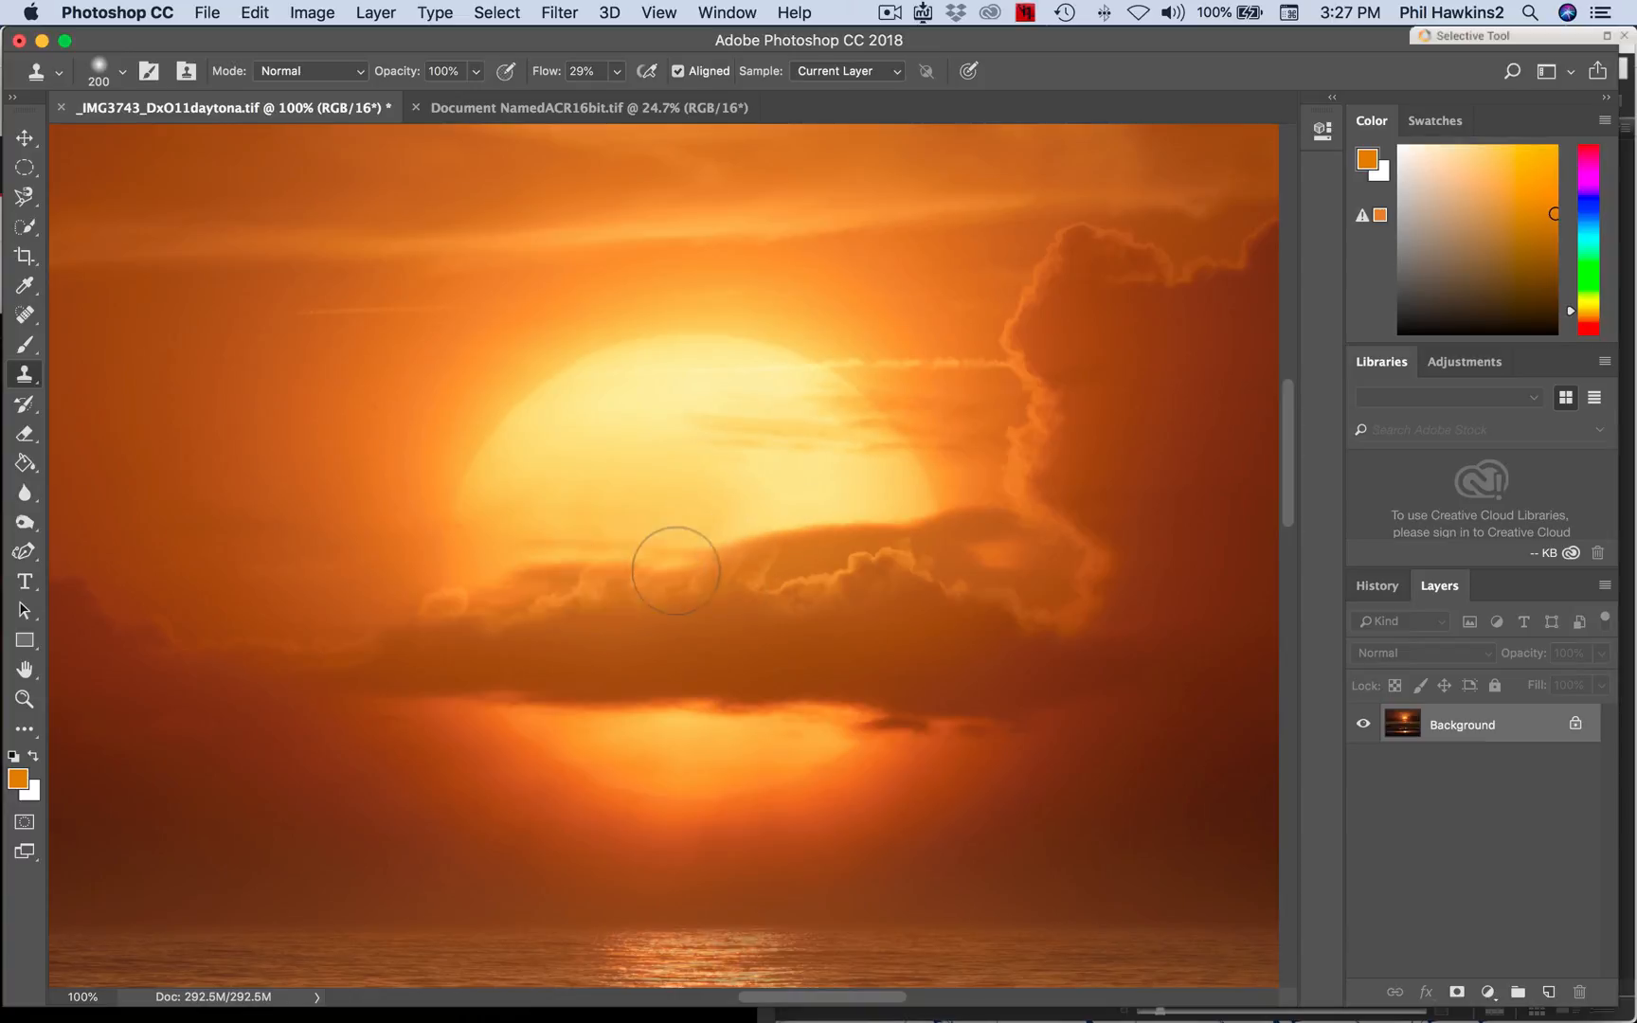
Reduce the Clone Stamp brush to 90 px and blend the remaining bright patch along the cloud's upper edge below the sun.
{"action": "key", "text": "bracketleft"}
{"action": "key", "text": "bracketleft"}
{"action": "key", "text": "bracketleft"}
{"action": "key", "text": "bracketleft"}
{"action": "key", "text": "bracketleft"}
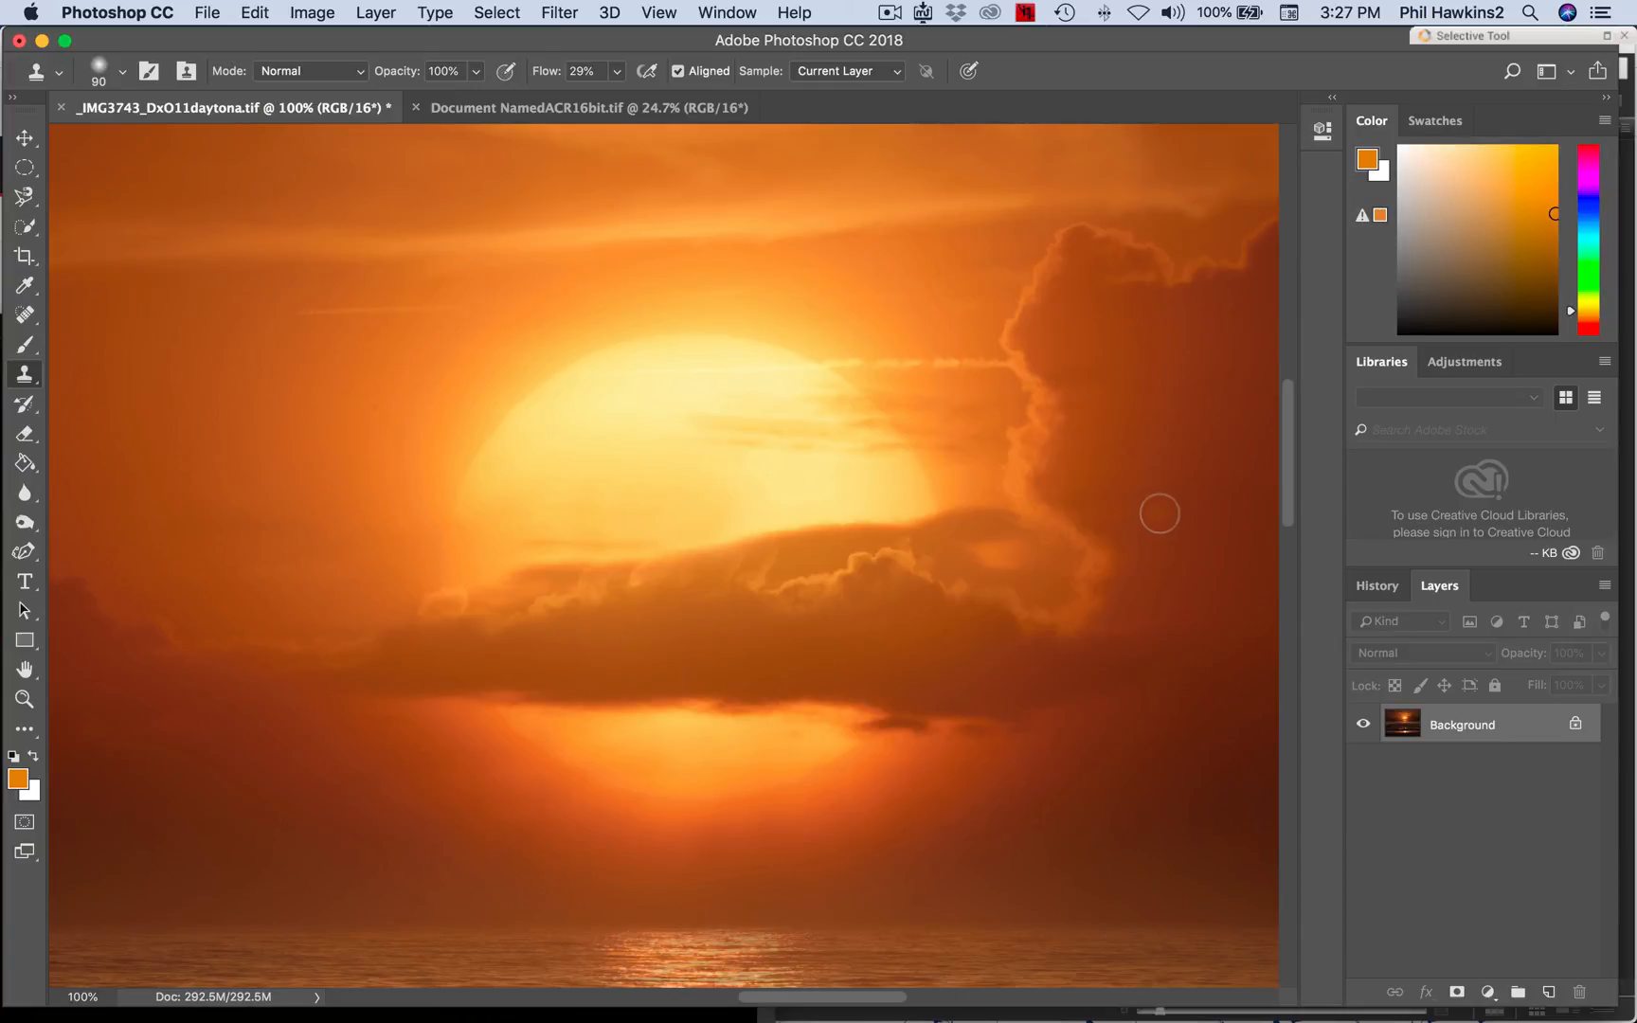
Heal small blemishes in the sky with the content-aware Spot Healing Brush at 70 px.
{"action": "left_click", "coordinate": [26, 316]}
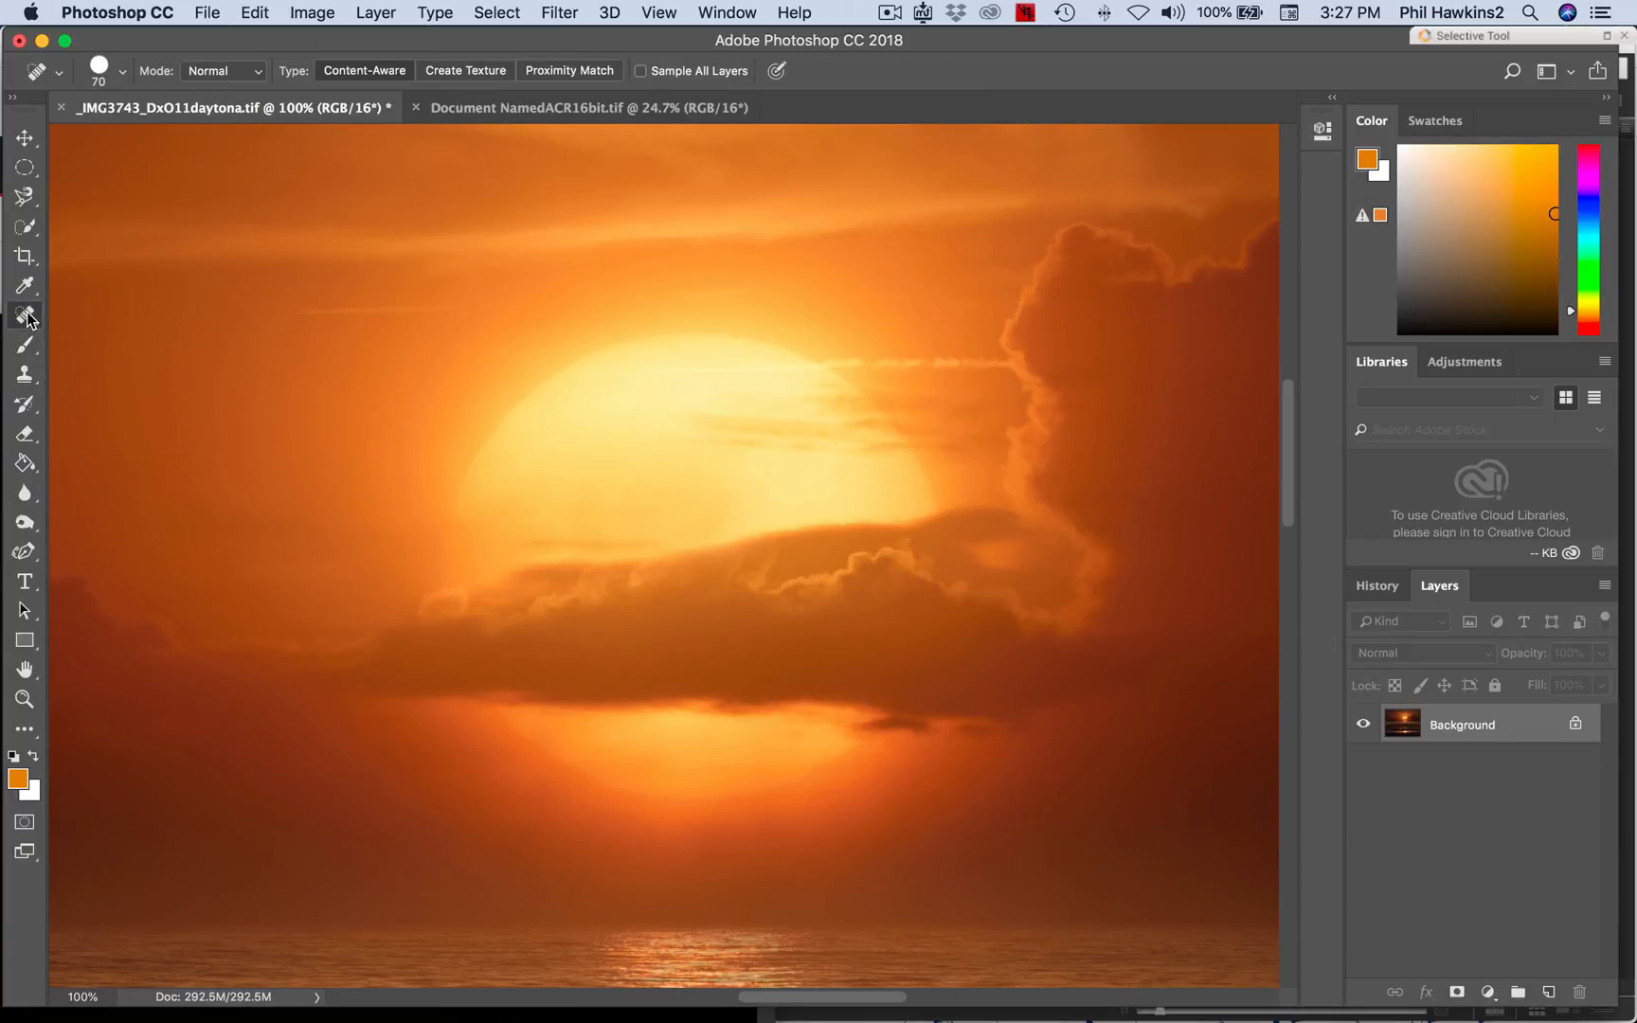
{"action": "right_click", "coordinate": [28, 317]}
{"action": "left_click", "coordinate": [159, 318]}
{"action": "key", "text": "super+0"}
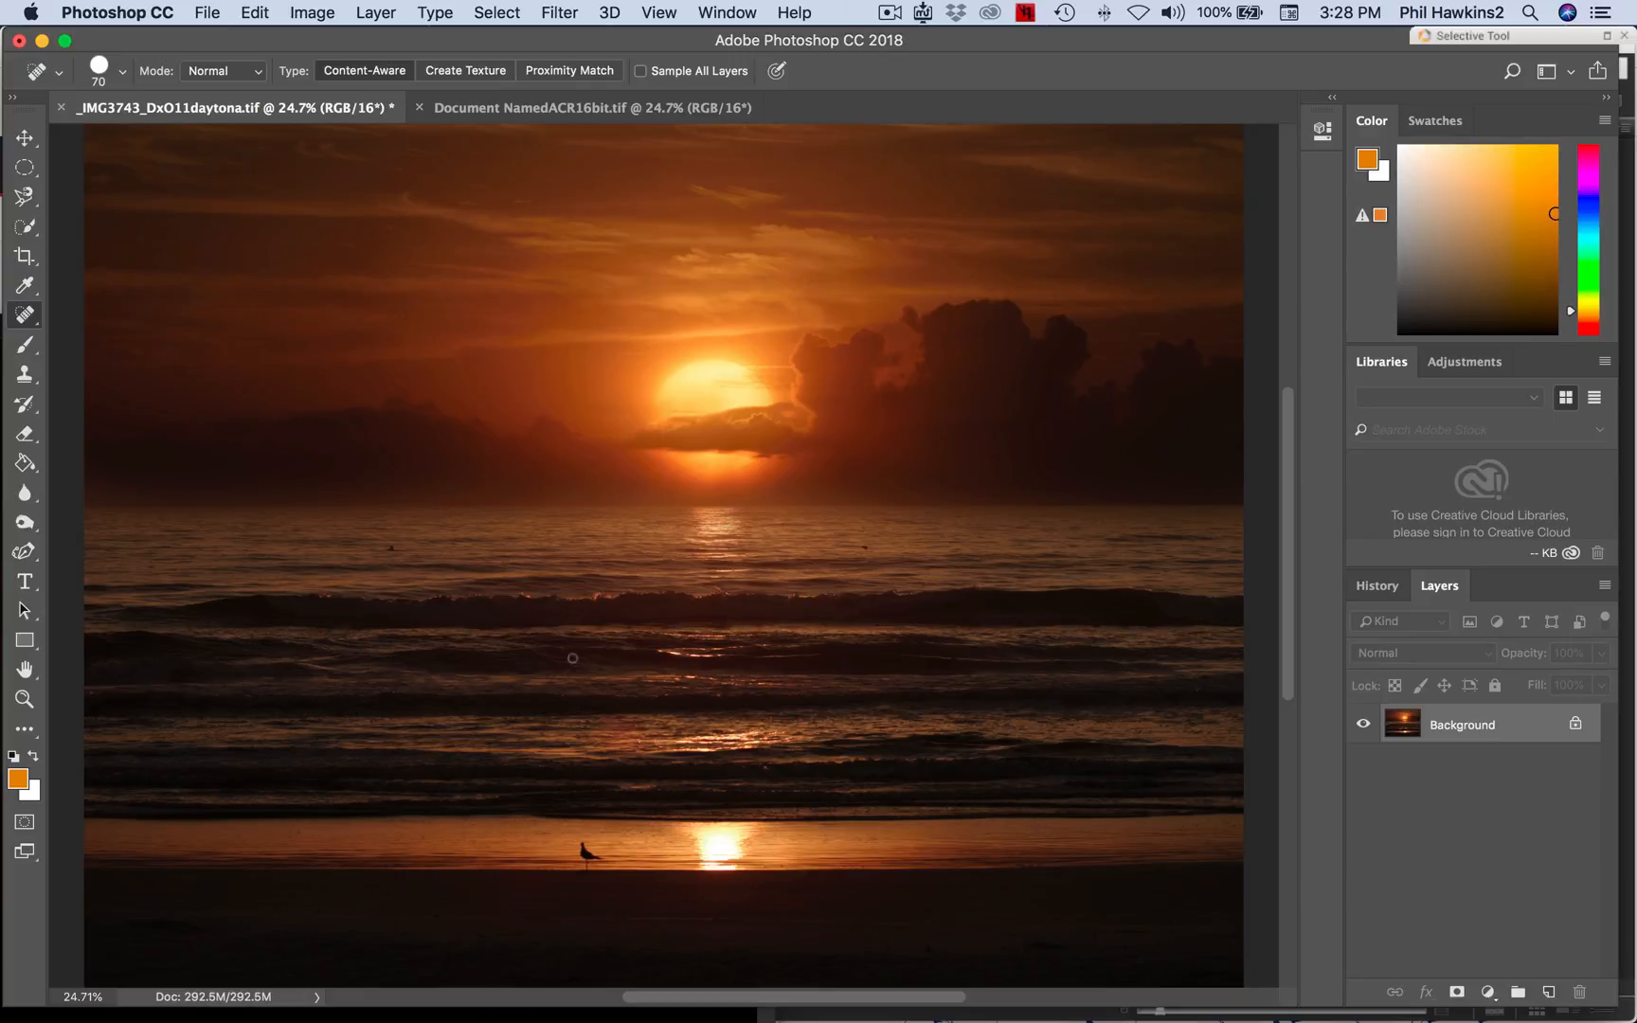
Start the Camera Raw Filter on the background layer and set Clarity to +41 and Blacks to +23.
{"action": "left_click", "coordinate": [25, 138]}
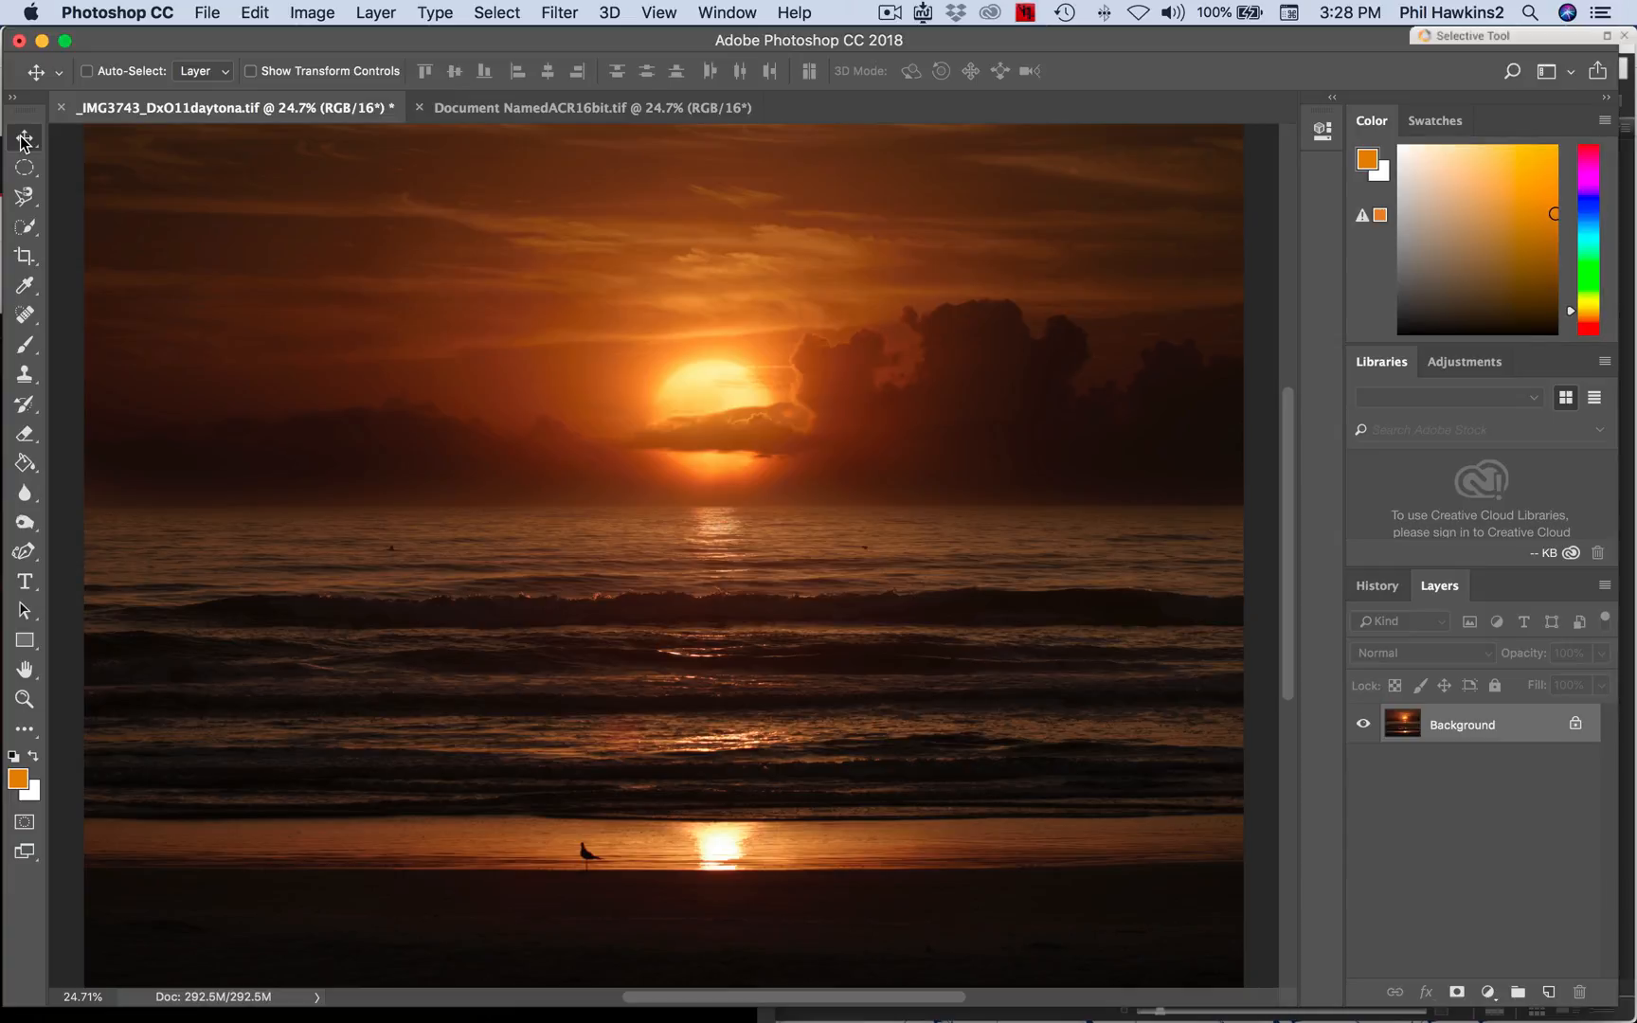
{"action": "left_click", "coordinate": [558, 13]}
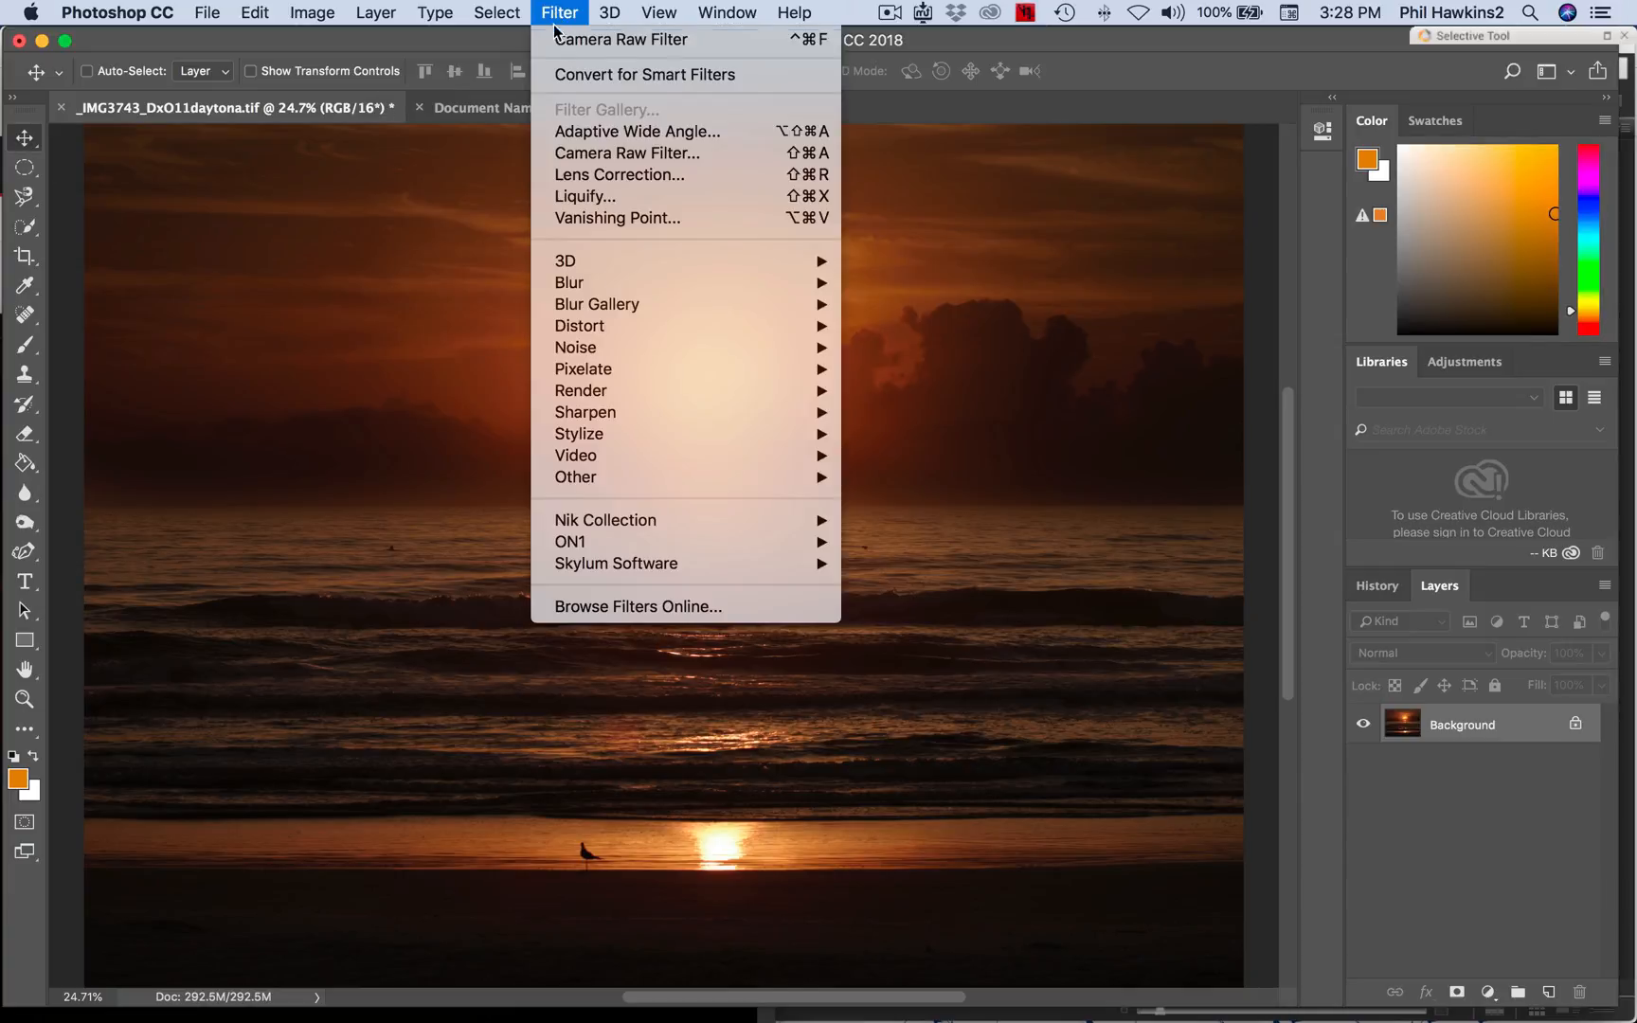
{"action": "left_click", "coordinate": [573, 155]}
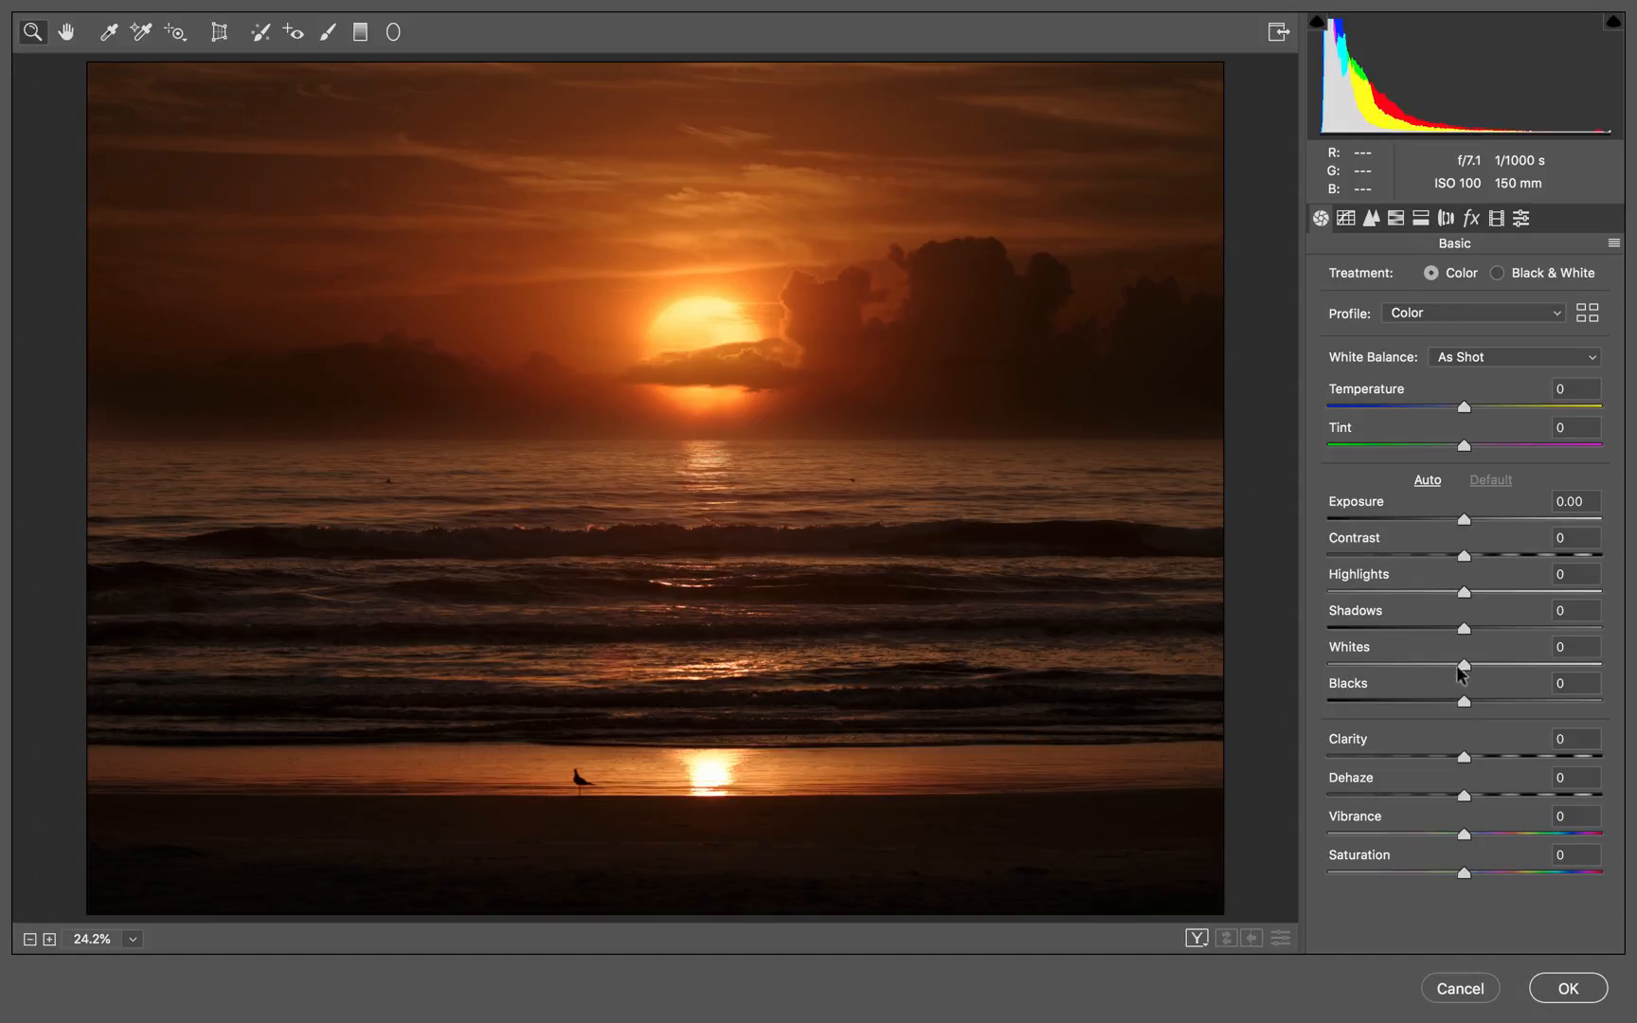
{"action": "left_click_drag", "start_coordinate": [1464, 757], "coordinate": [1520, 755]}
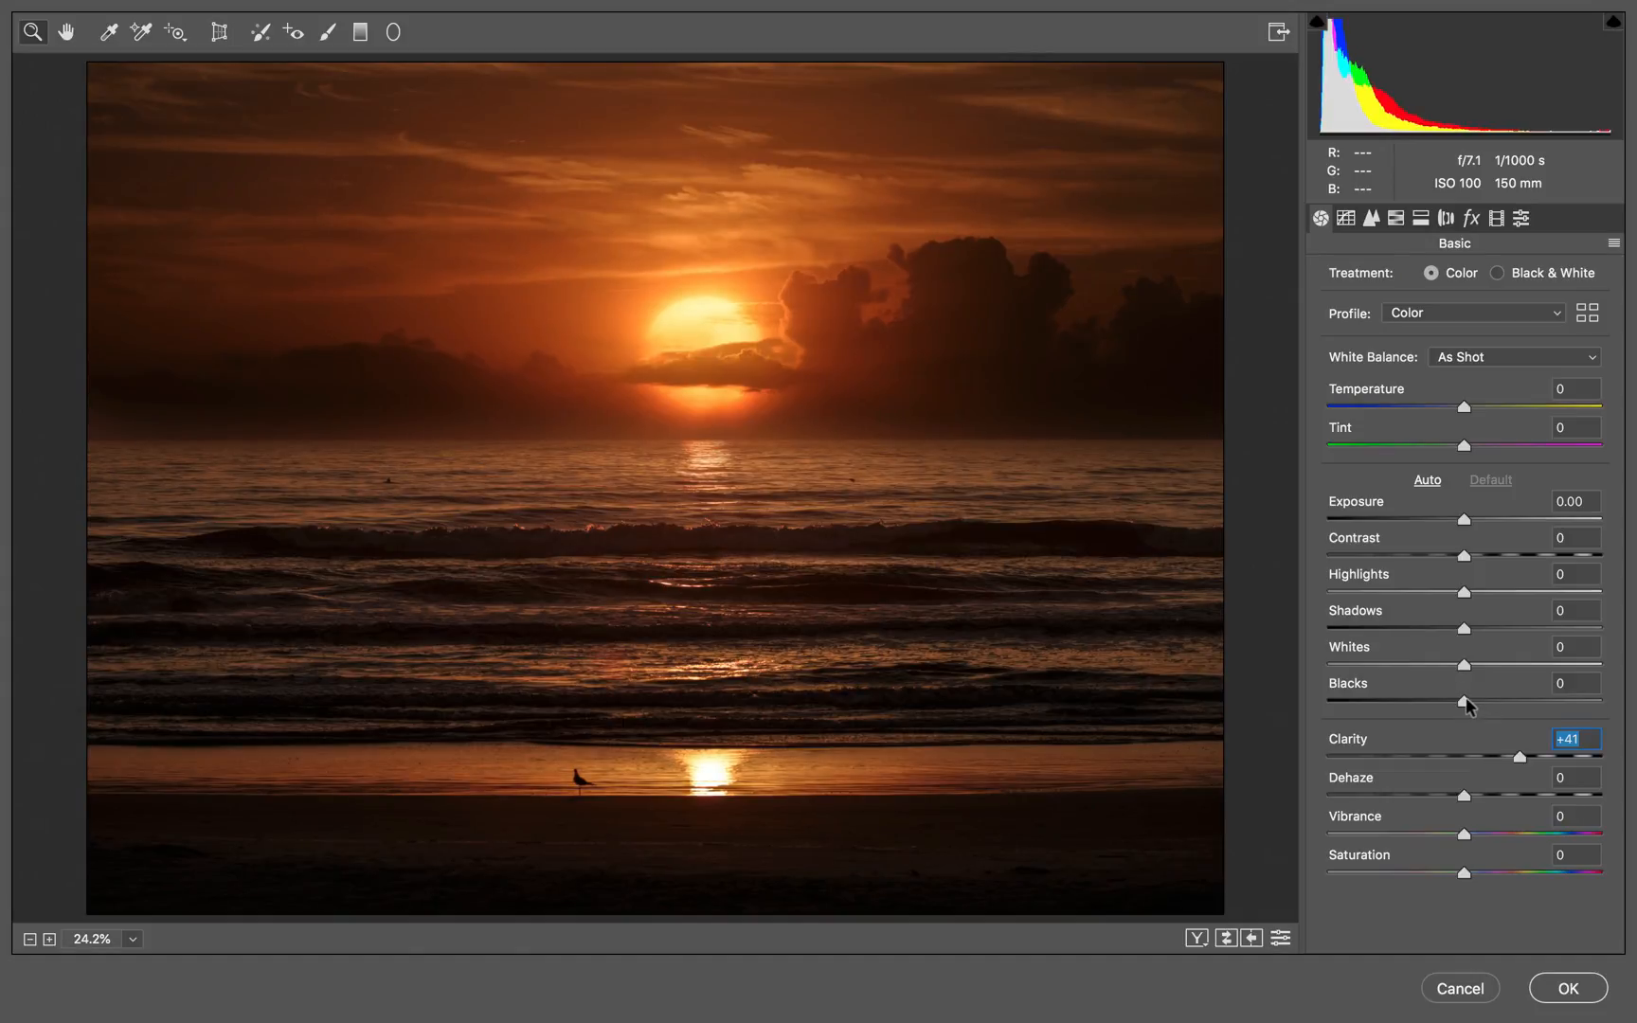
{"action": "left_click_drag", "start_coordinate": [1464, 702], "coordinate": [1498, 702]}
Set Highlights to -25 and Shadows to about -4, and apply the Camera Raw Filter.
{"action": "left_click_drag", "start_coordinate": [1466, 634], "coordinate": [1363, 641]}
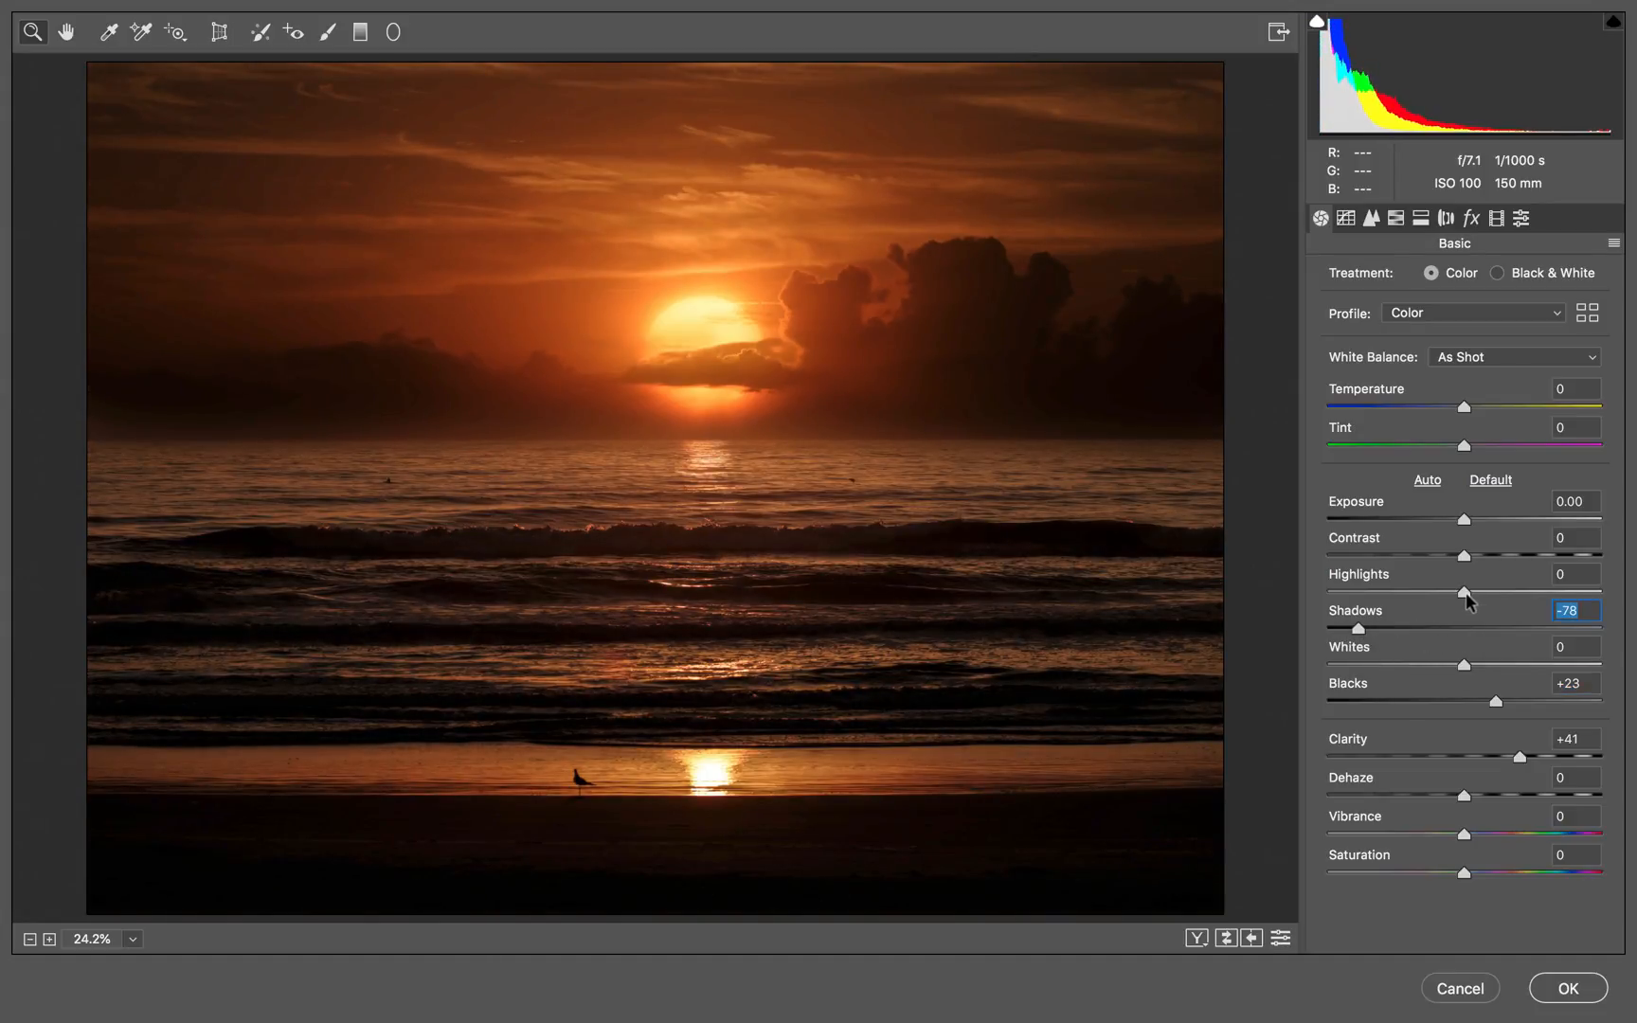
{"action": "left_click_drag", "start_coordinate": [1464, 594], "coordinate": [1425, 594]}
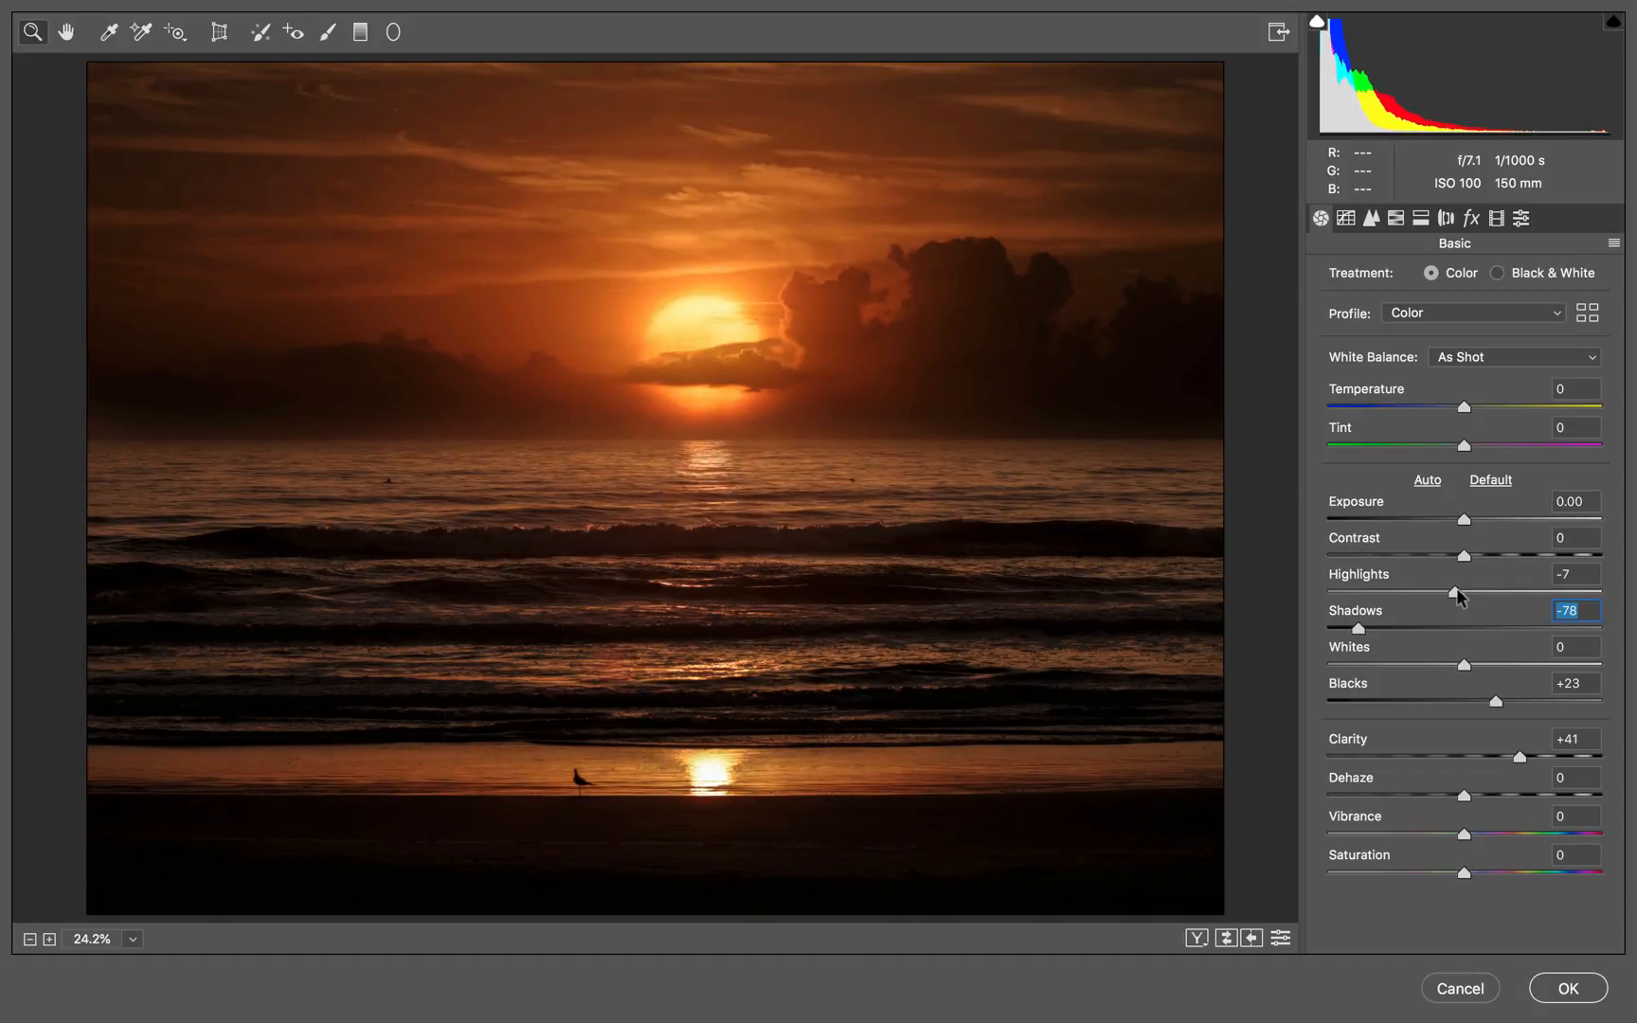
{"action": "left_click_drag", "start_coordinate": [1426, 597], "coordinate": [1467, 642]}
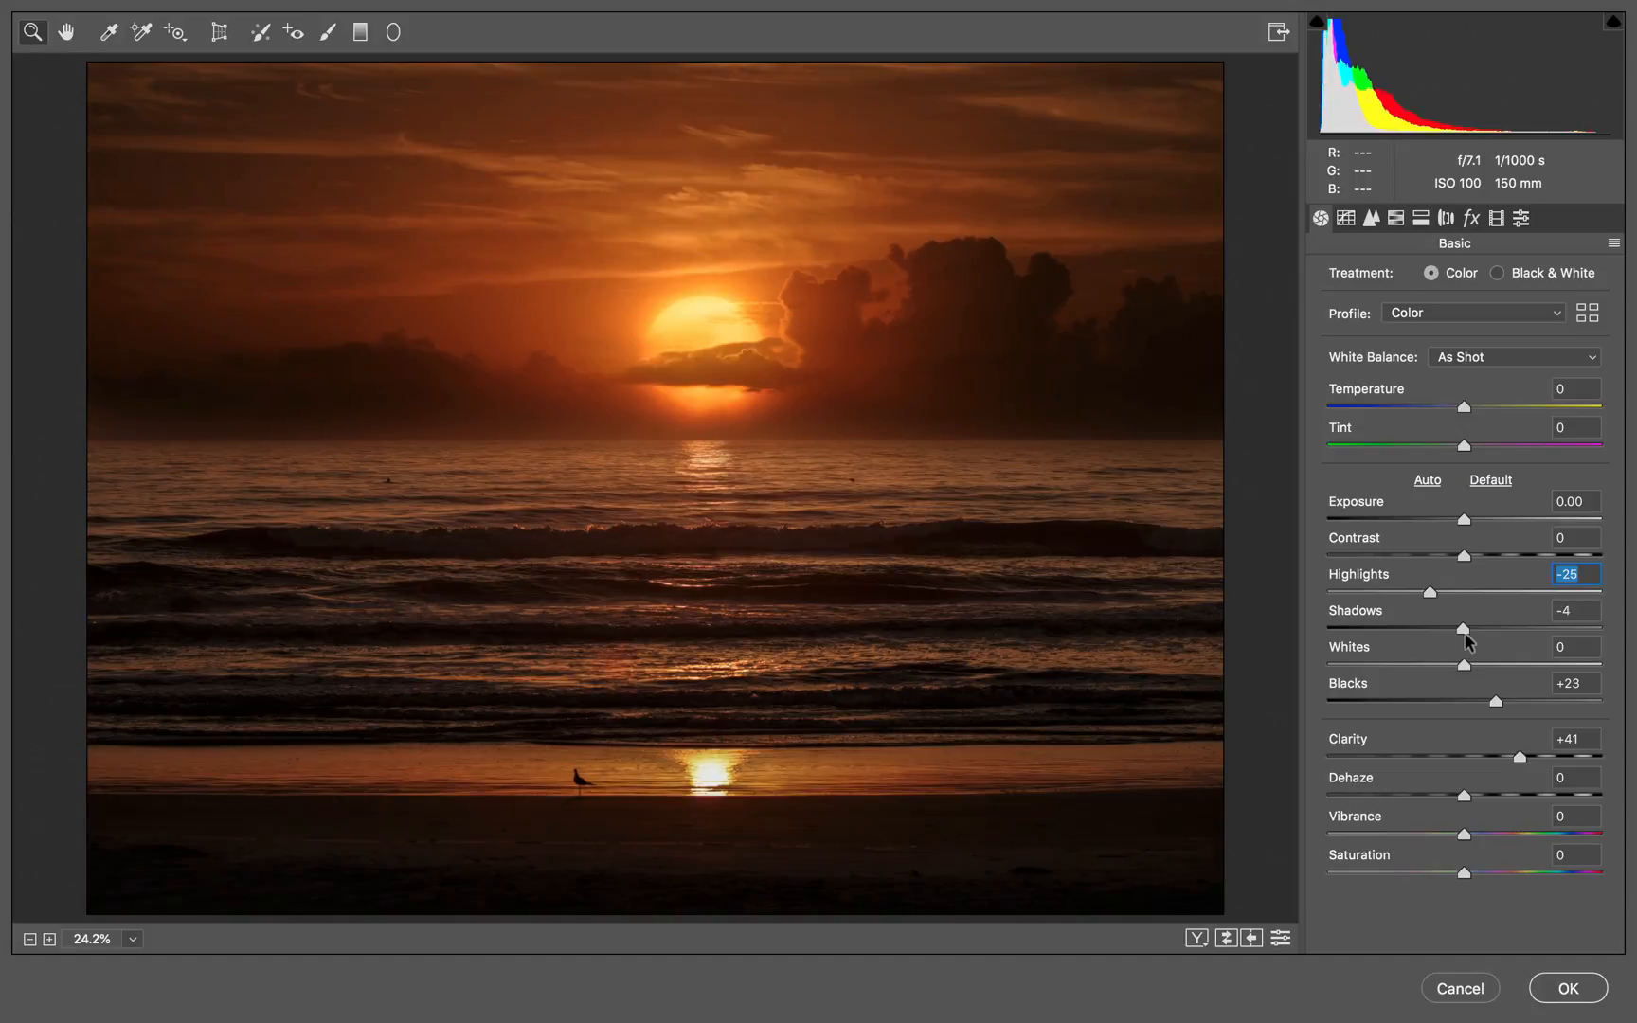
{"action": "left_click", "coordinate": [1569, 988]}
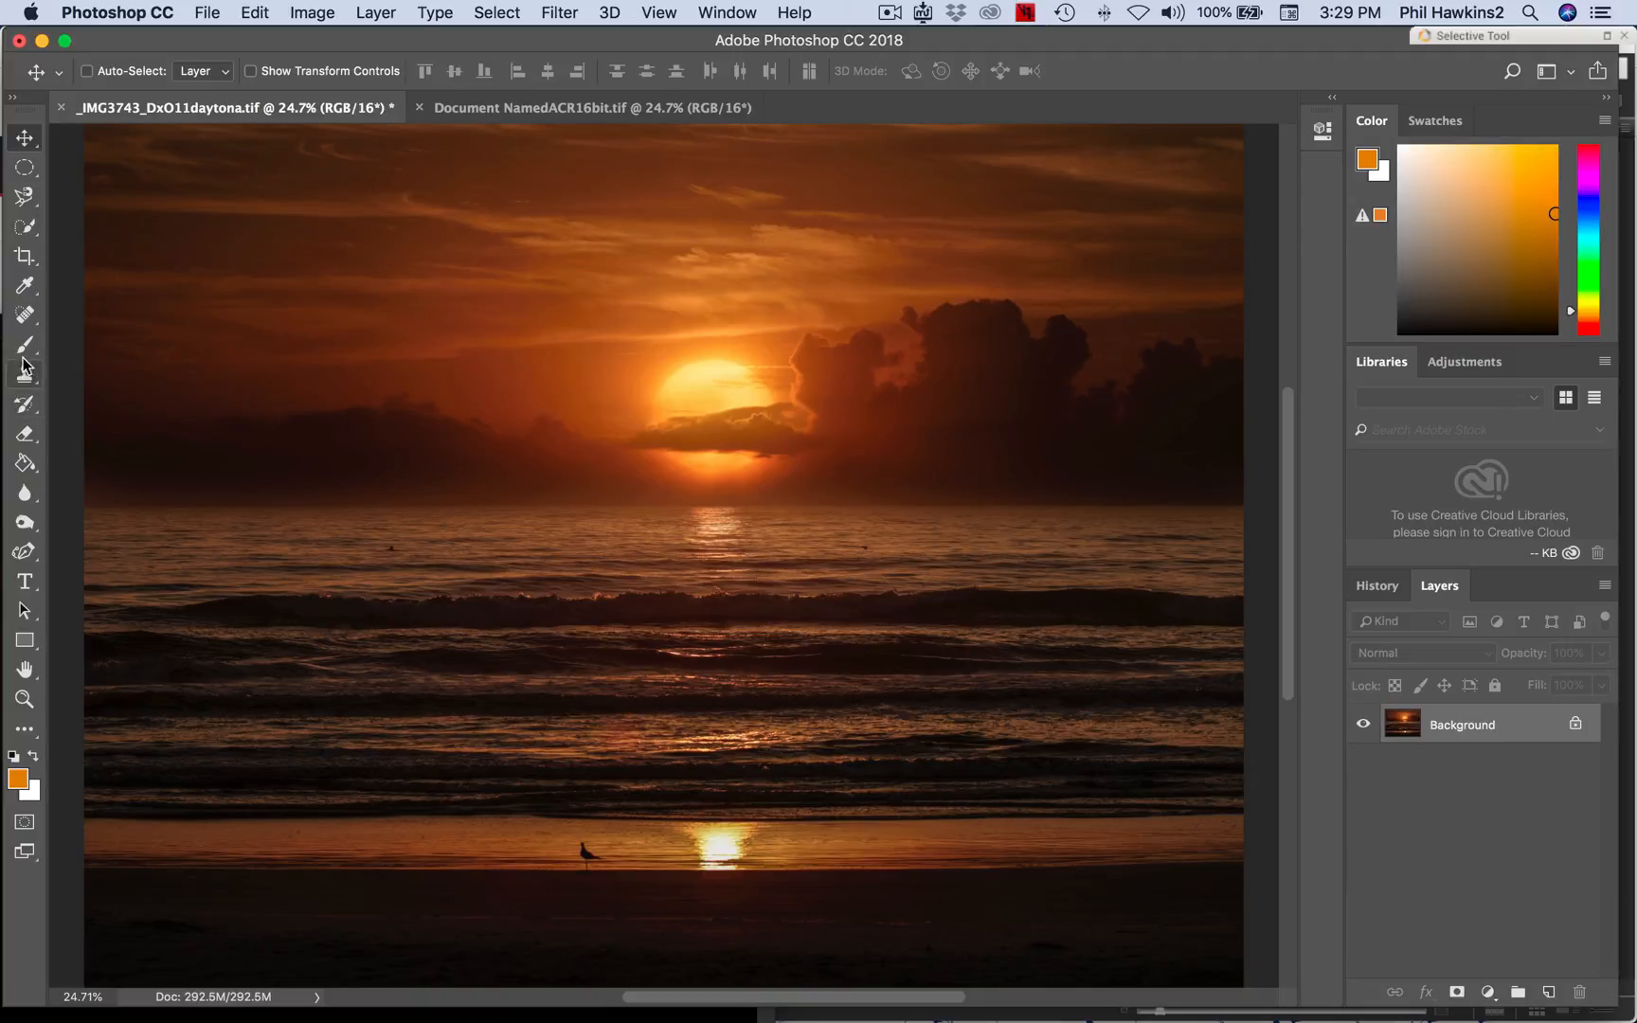
Remove the small dark specks on the water below the horizon with the content-aware Spot Healing Brush at 100 px.
{"action": "left_click", "coordinate": [25, 314]}
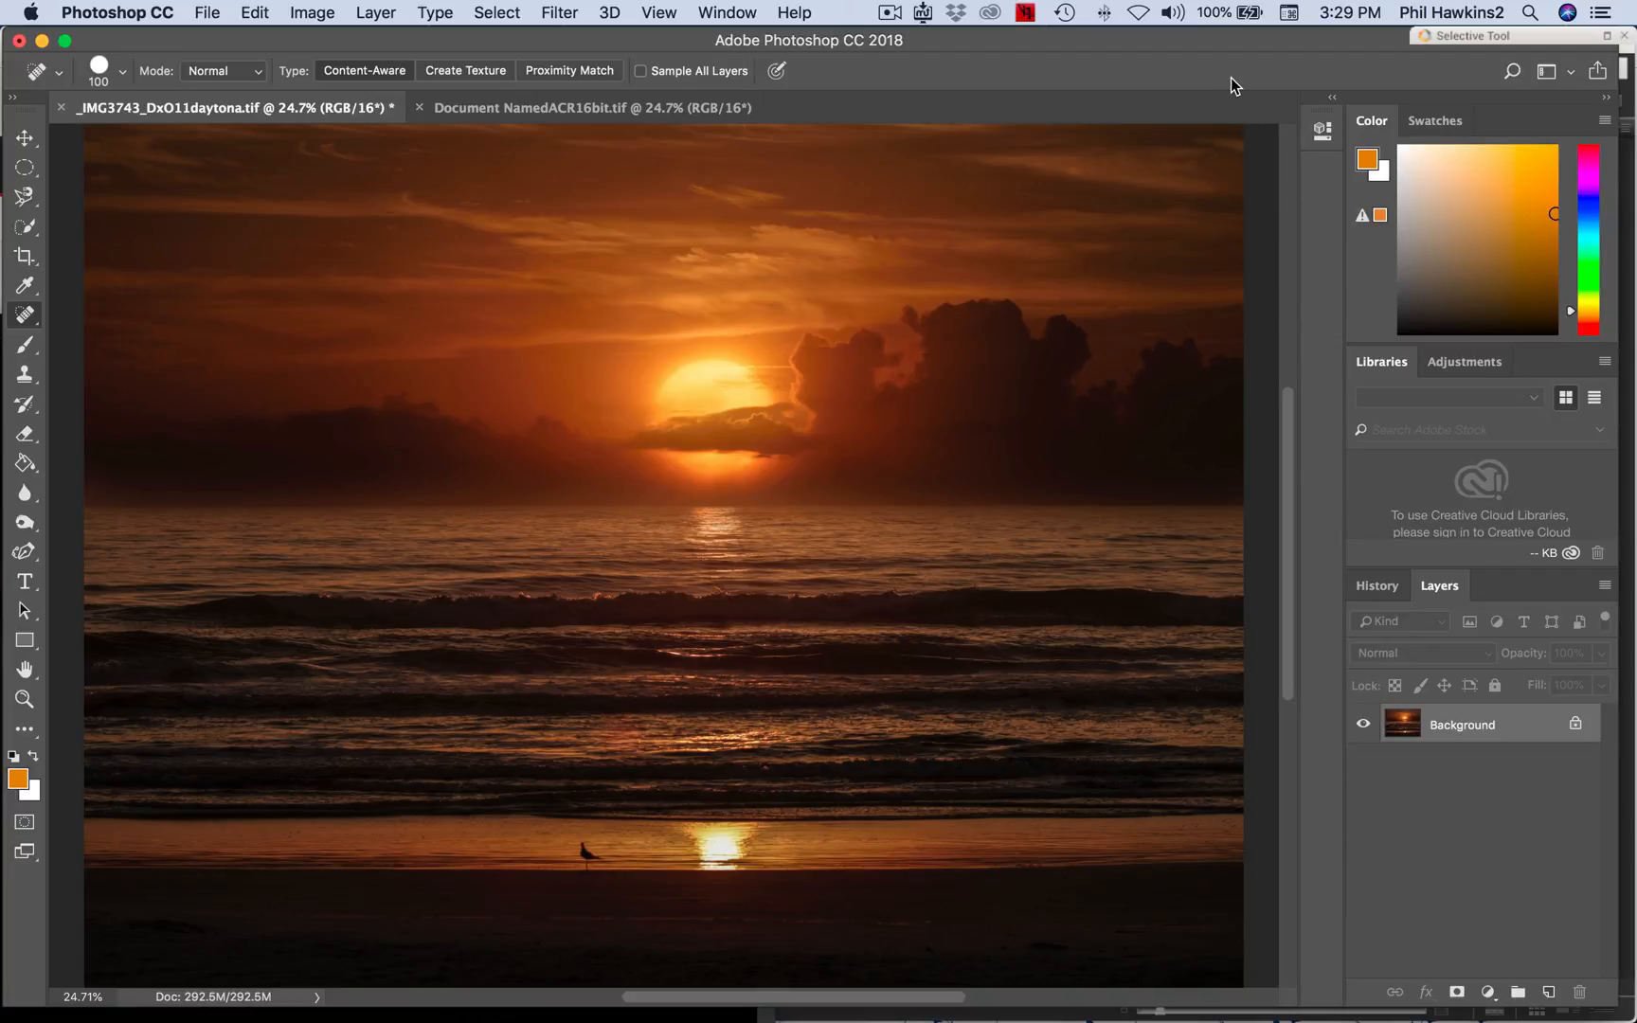
Compare the original snapshot of _IMG3743_DxO11daytona.tif with the last Spot Healing Brush state in the history.
{"action": "left_click", "coordinate": [1377, 587]}
{"action": "left_click_drag", "start_coordinate": [1610, 916], "coordinate": [1610, 611]}
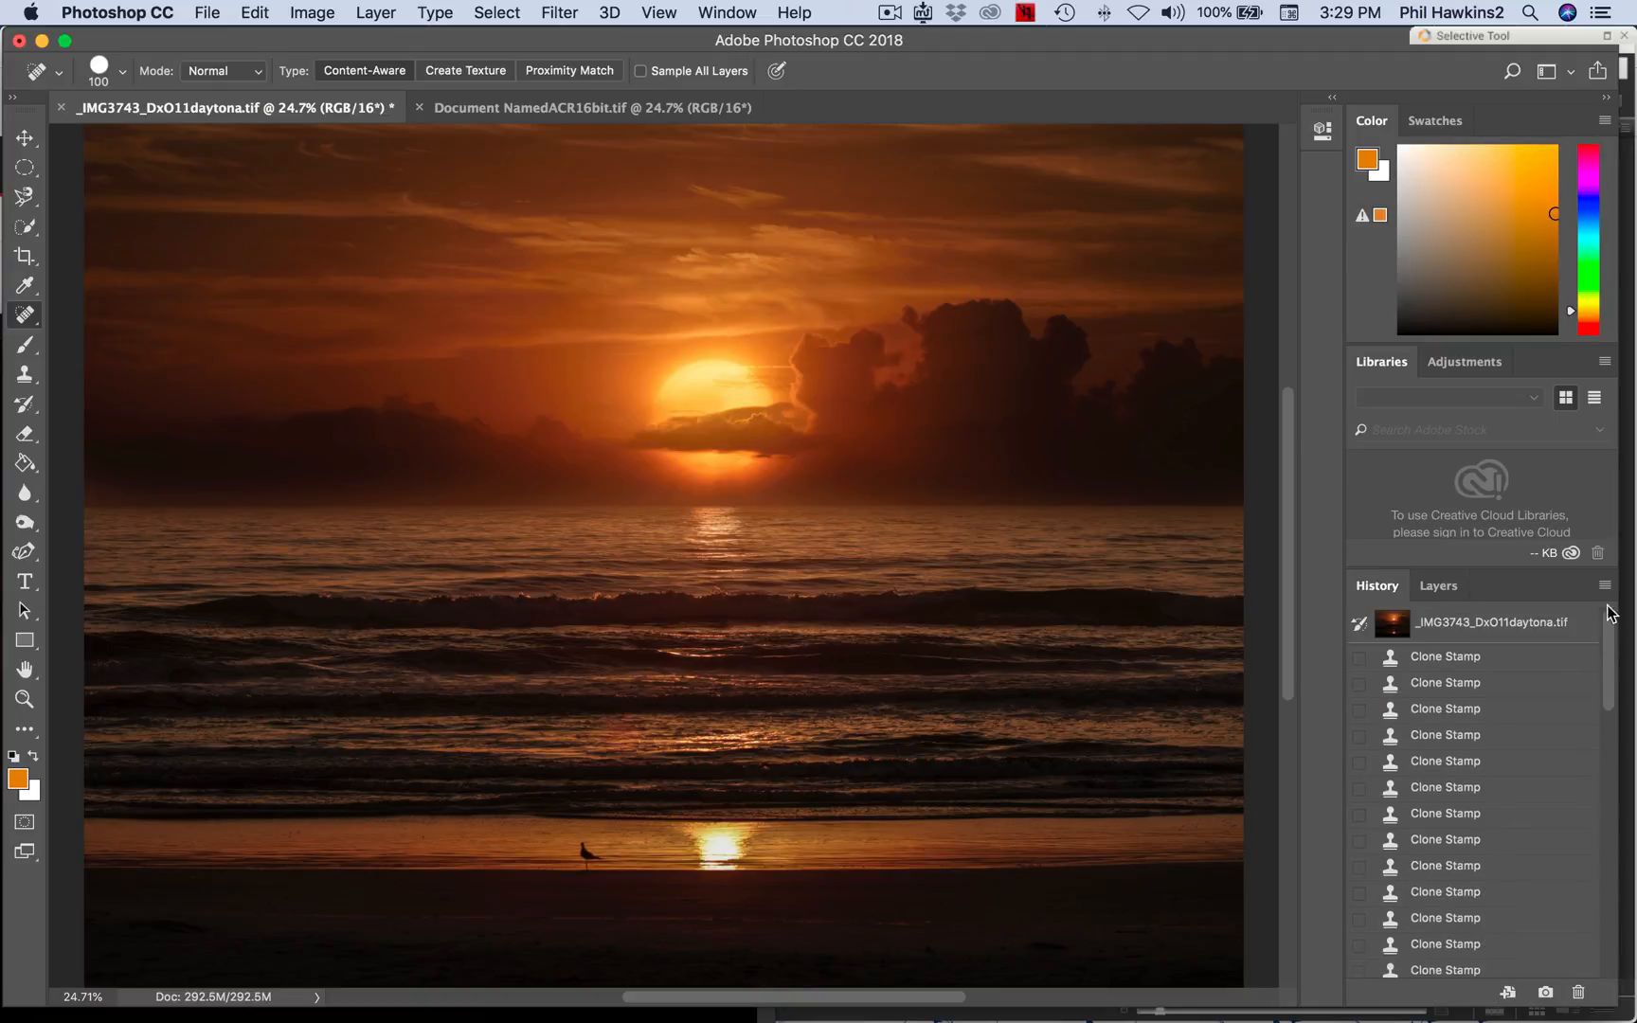
{"action": "left_click", "coordinate": [1535, 627]}
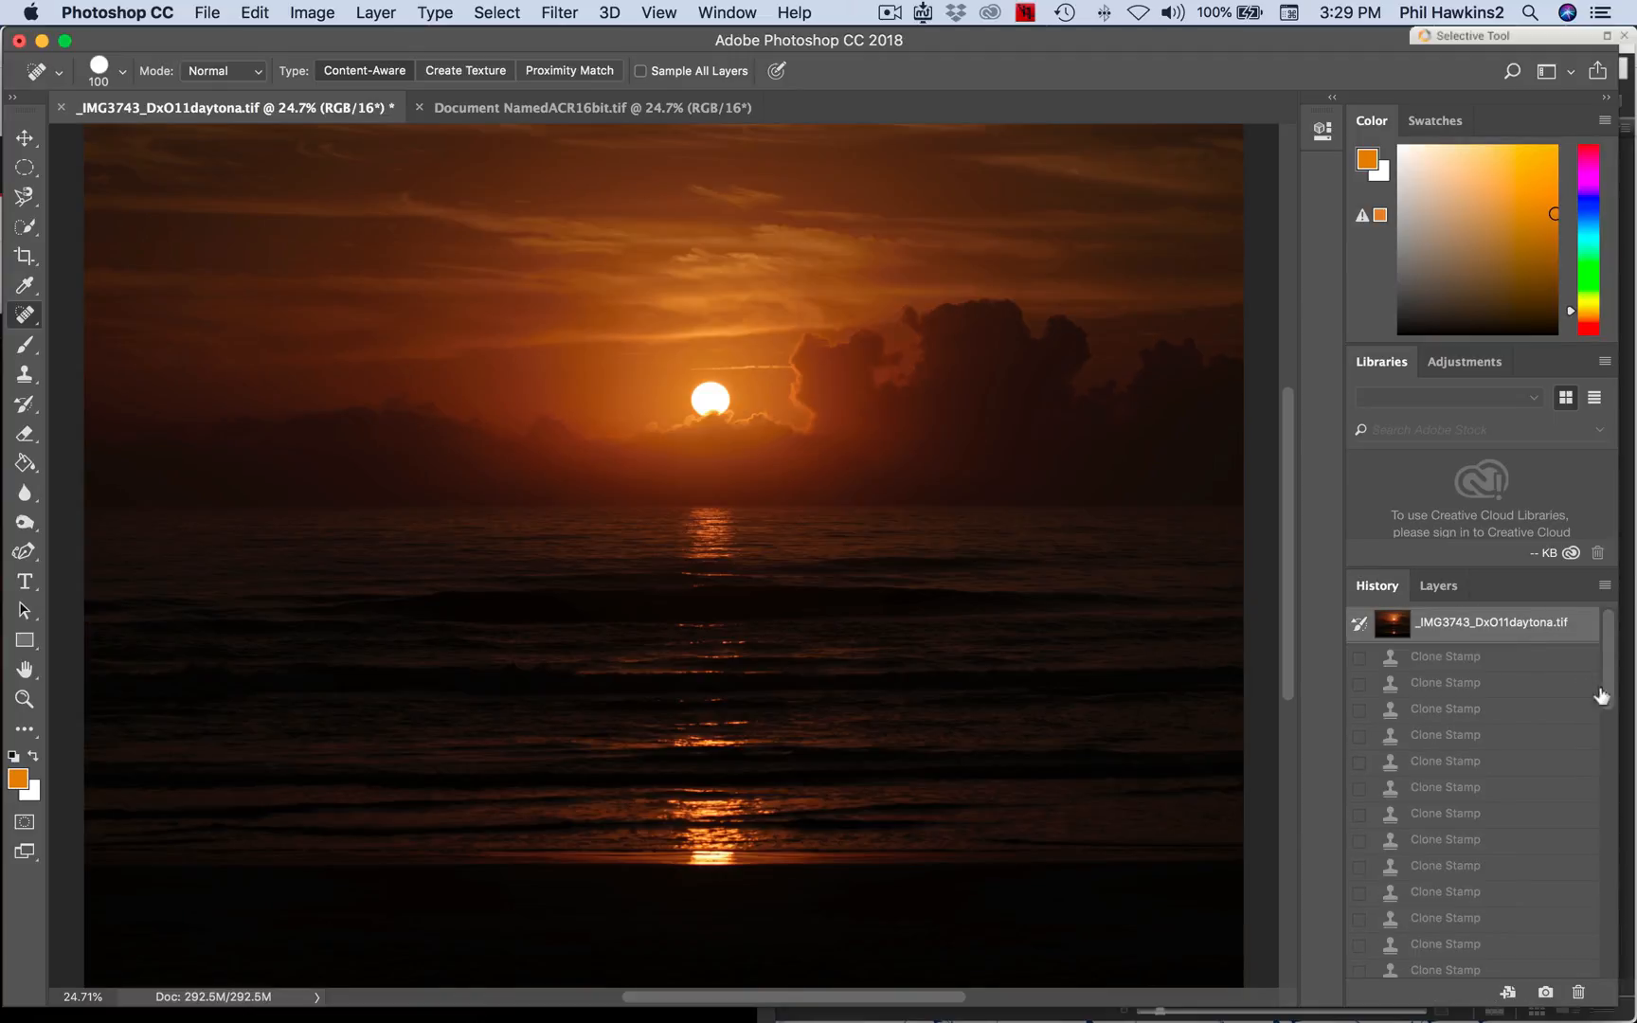
{"action": "left_click_drag", "start_coordinate": [1608, 700], "coordinate": [1621, 1002]}
{"action": "left_click", "coordinate": [1551, 963]}
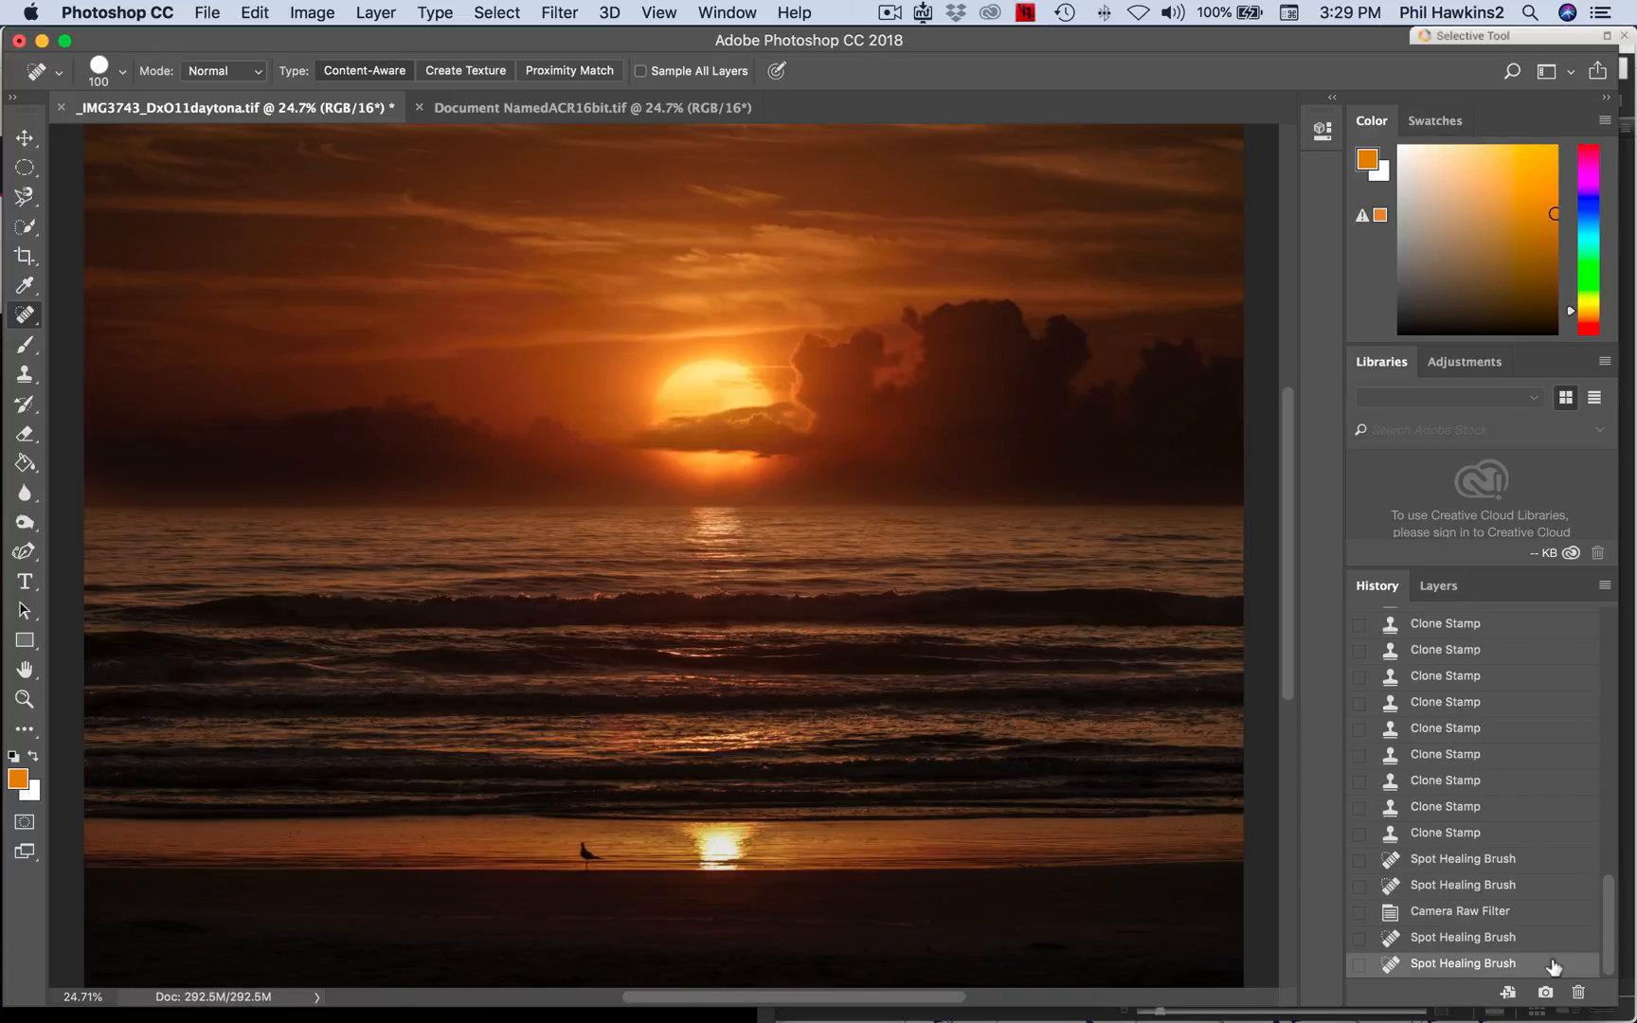